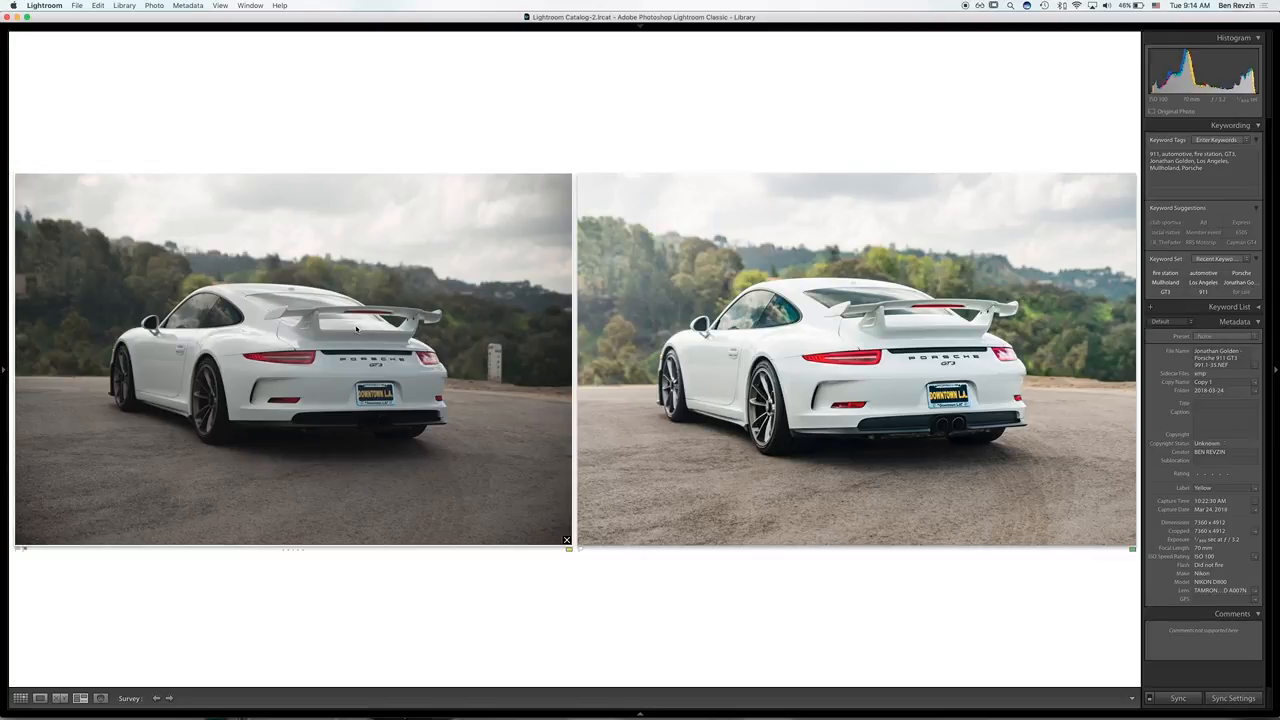
Step: View the dark unedited Porsche rear shot enlarged, show and hide its photo info overlay, and return to the grid
double_click(385, 407)
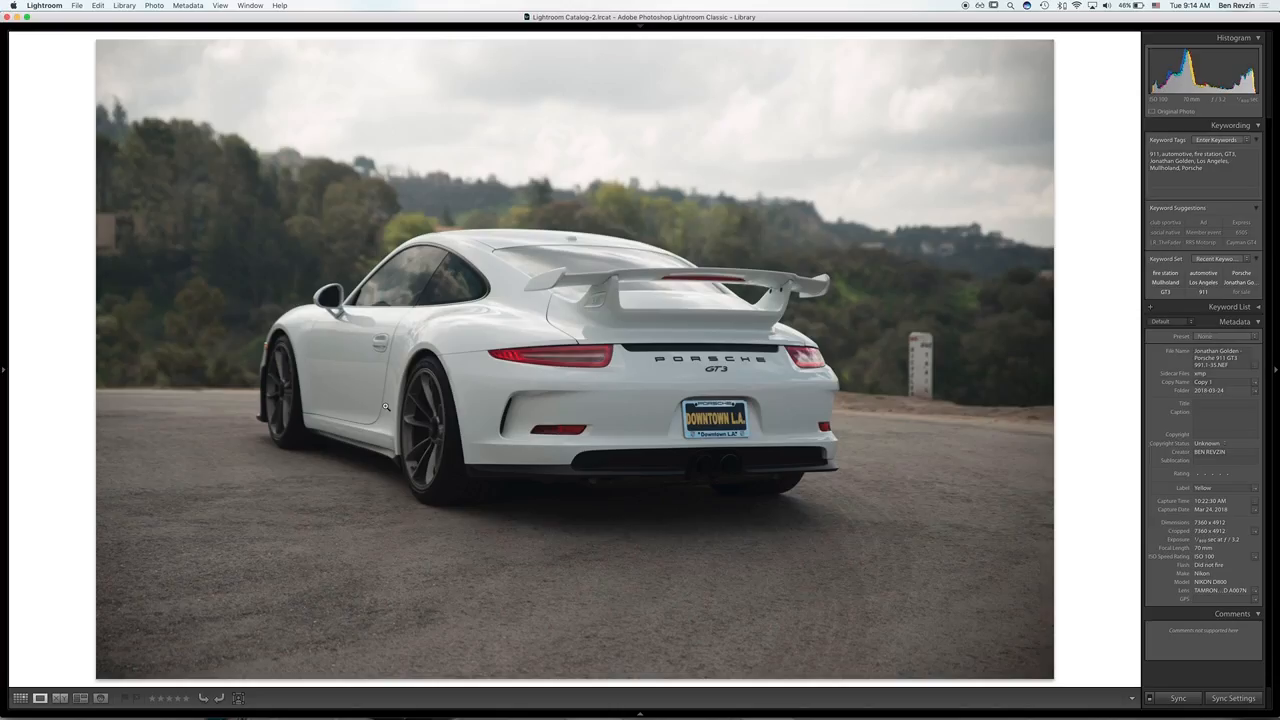
key("i")
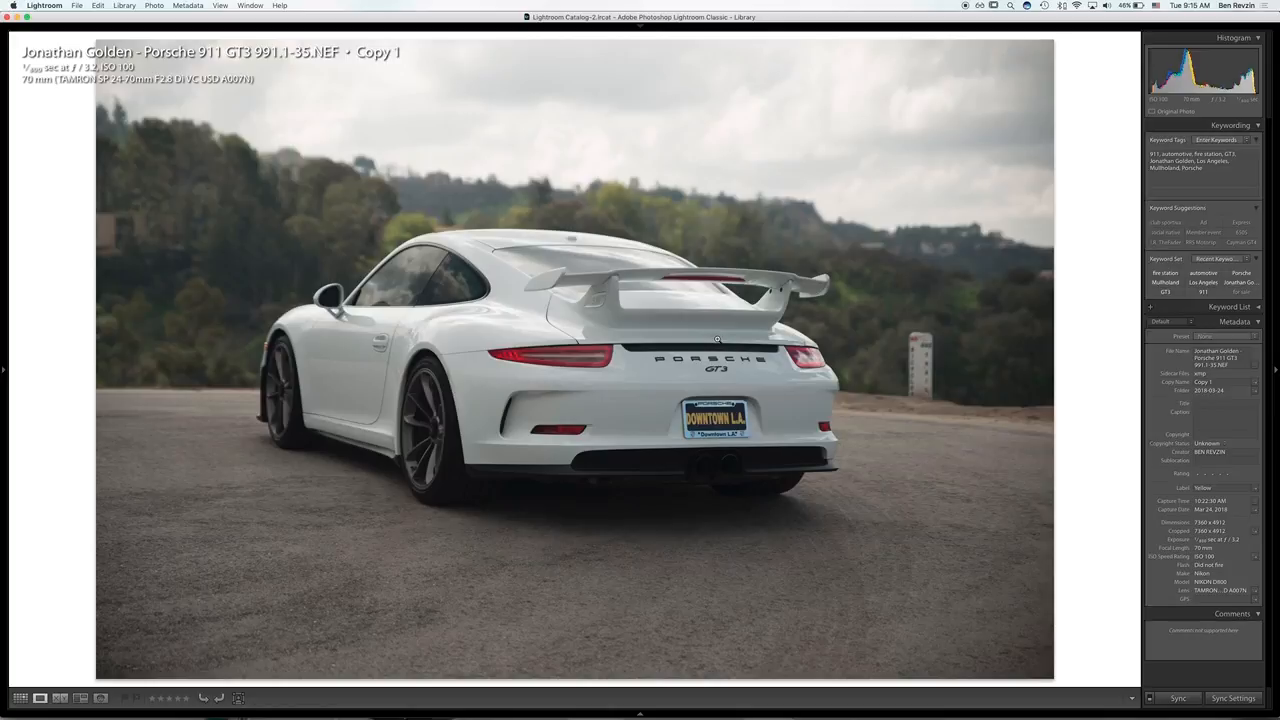
key("i")
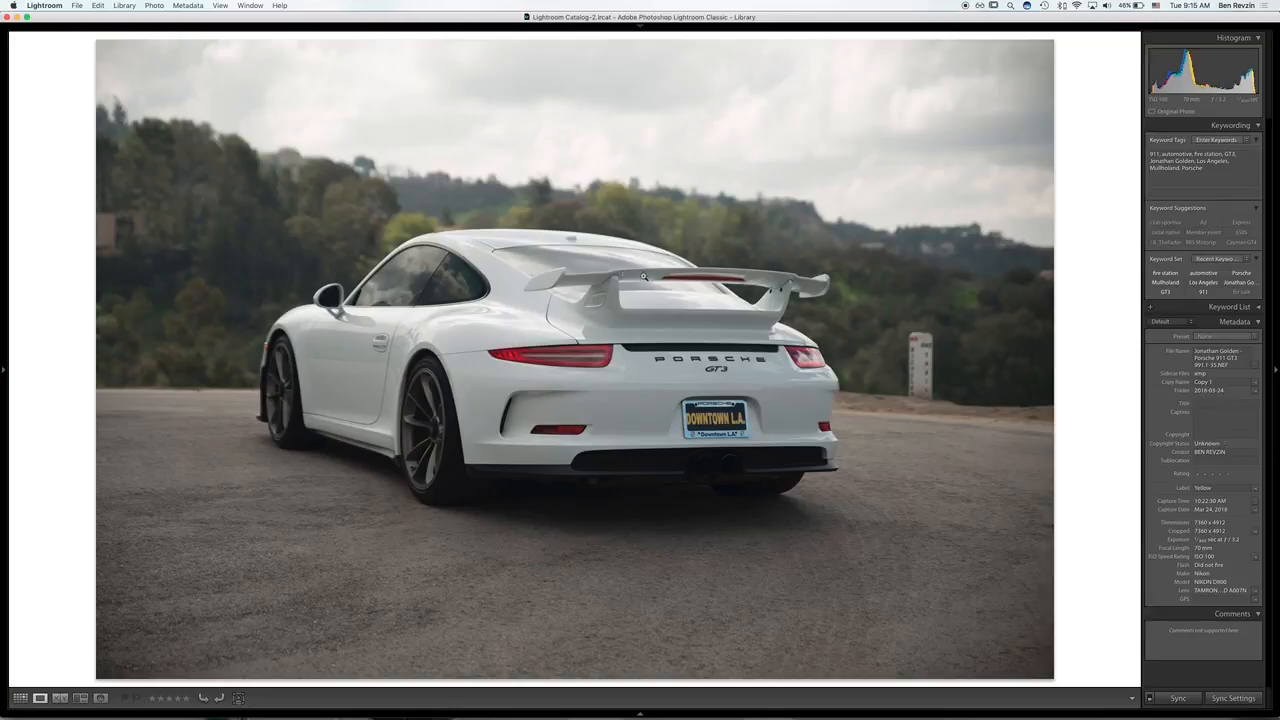
key("g")
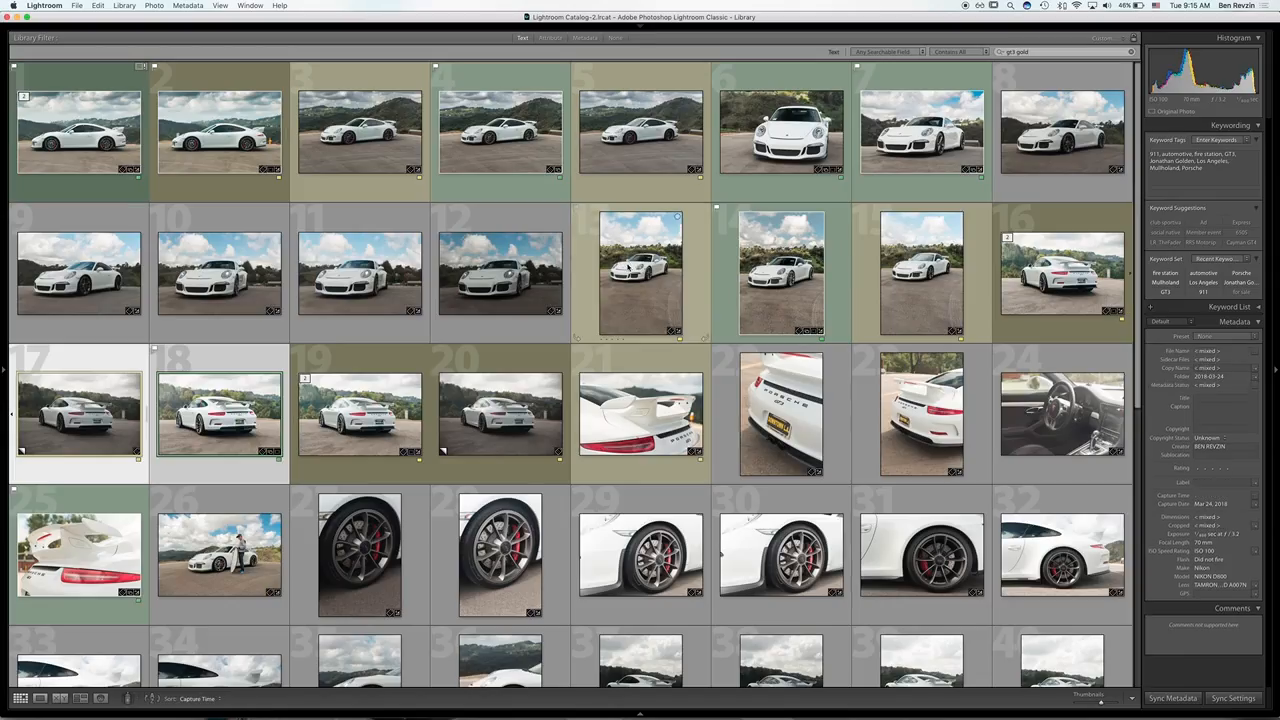
Step: View the edited, brighter Porsche rear shot enlarged and return to the grid
left_click(379, 397)
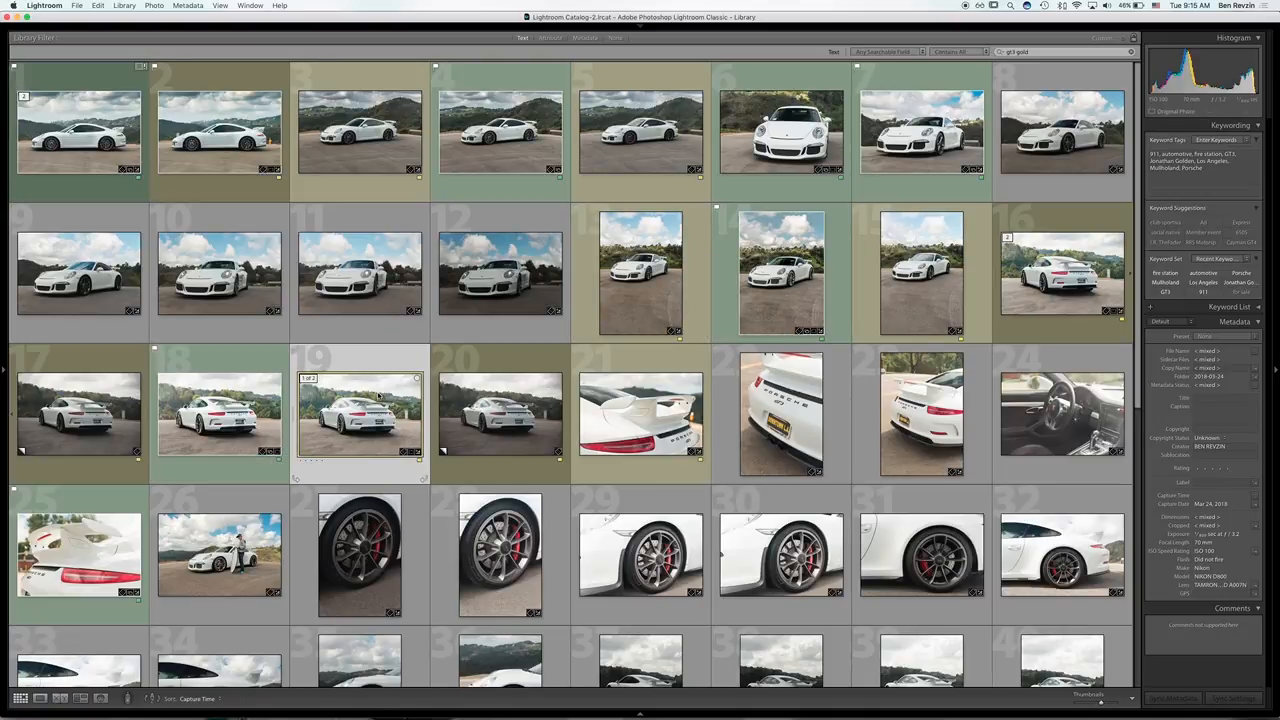
double_click(370, 424)
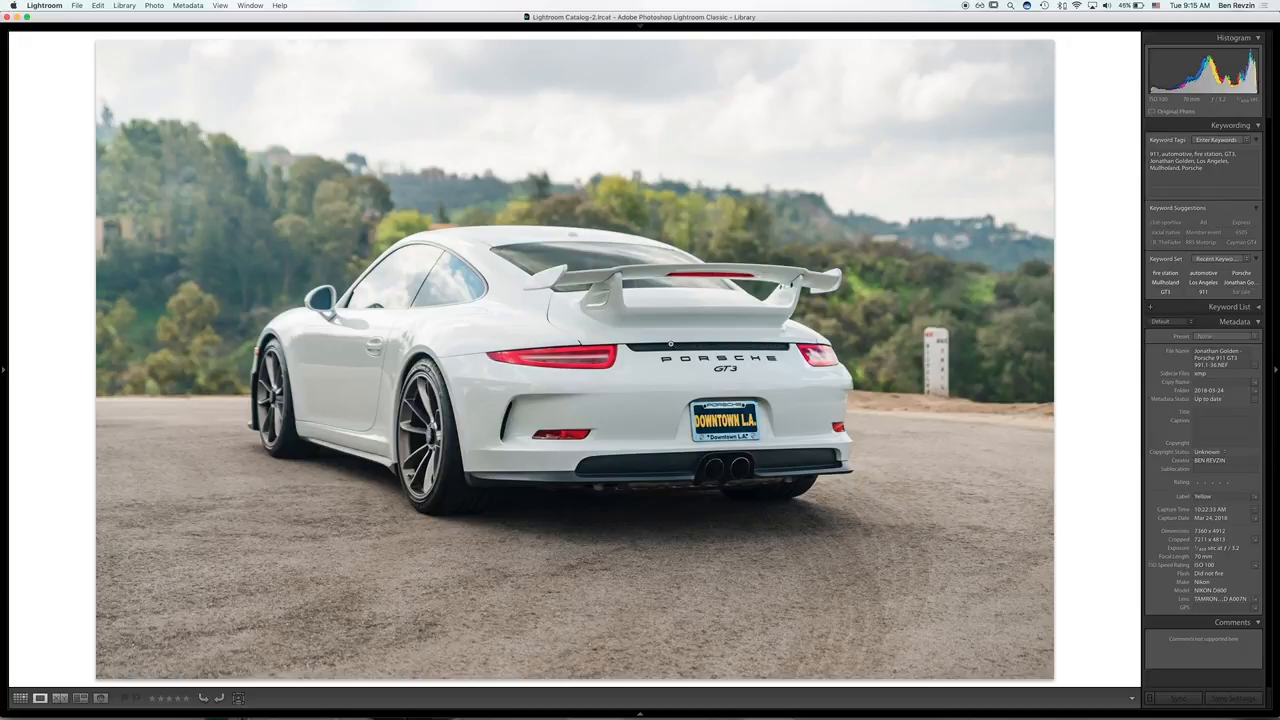
key("g")
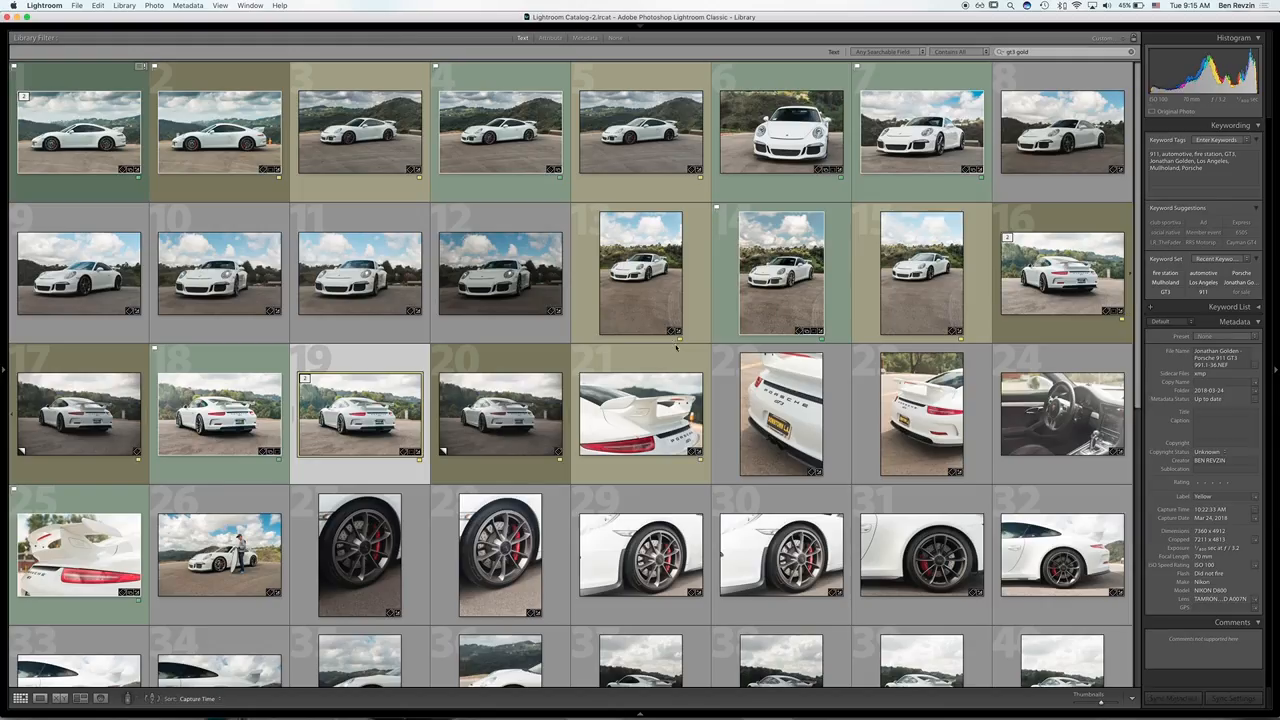
Step: Examine the unedited rear shot's Tone Curve and Camera Calibration in Develop, and switch to the edited version for comparison
left_click(744, 372)
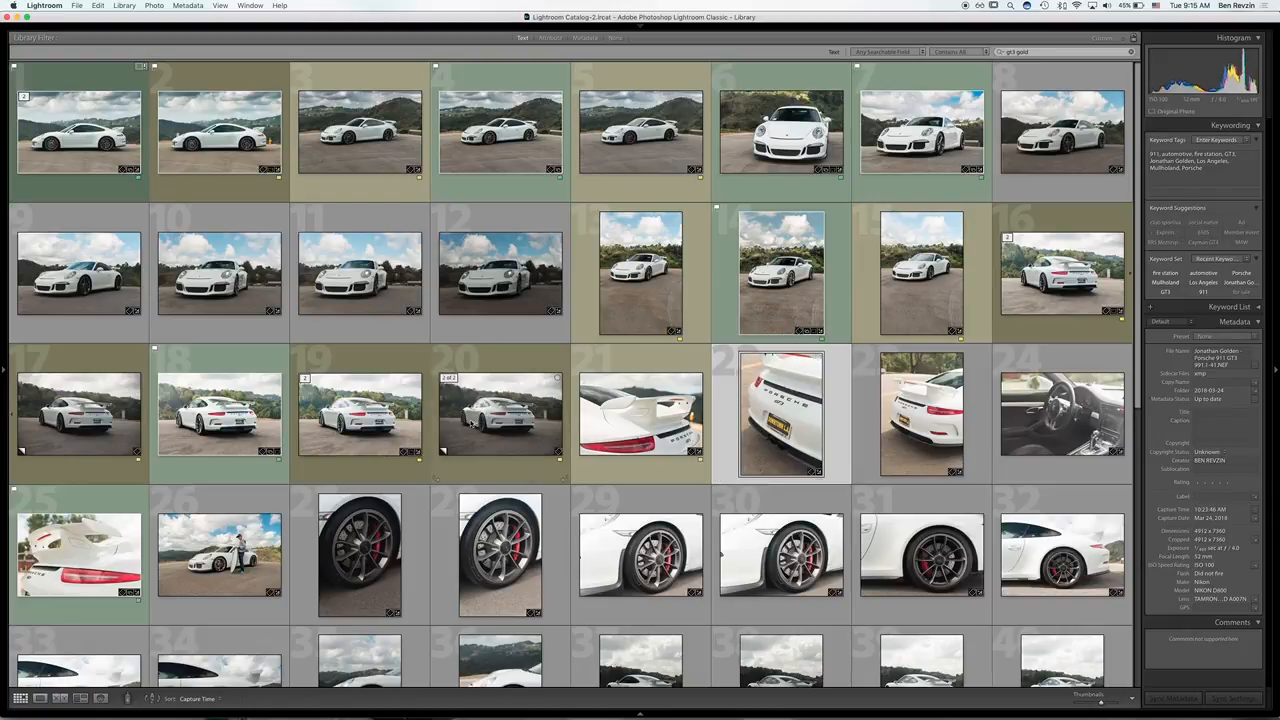
double_click(470, 424)
key("d")
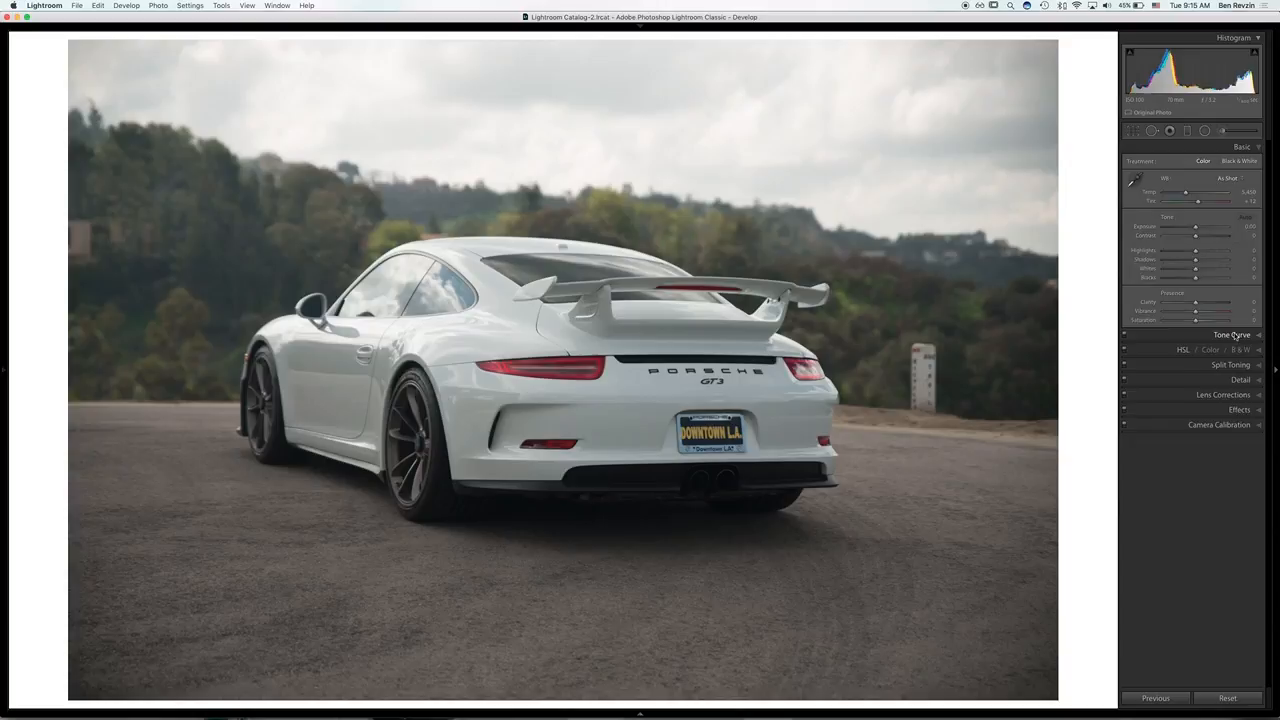
left_click(1236, 334)
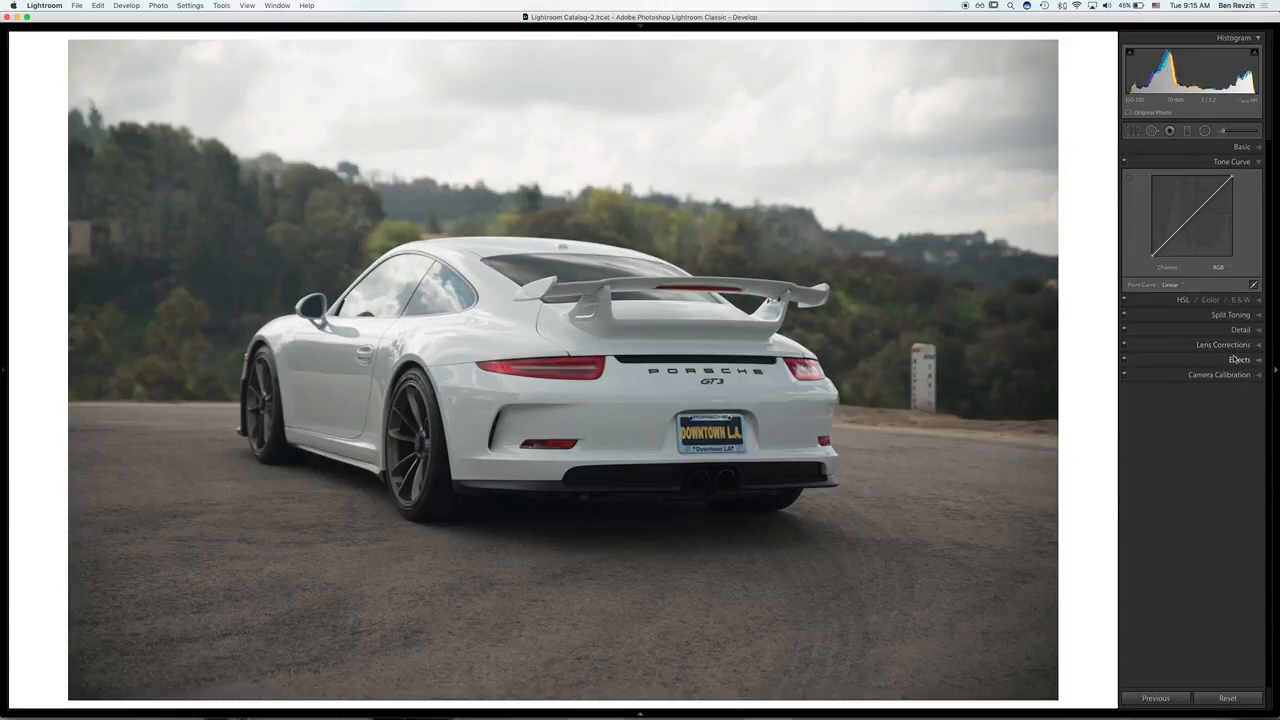
left_click(1231, 374)
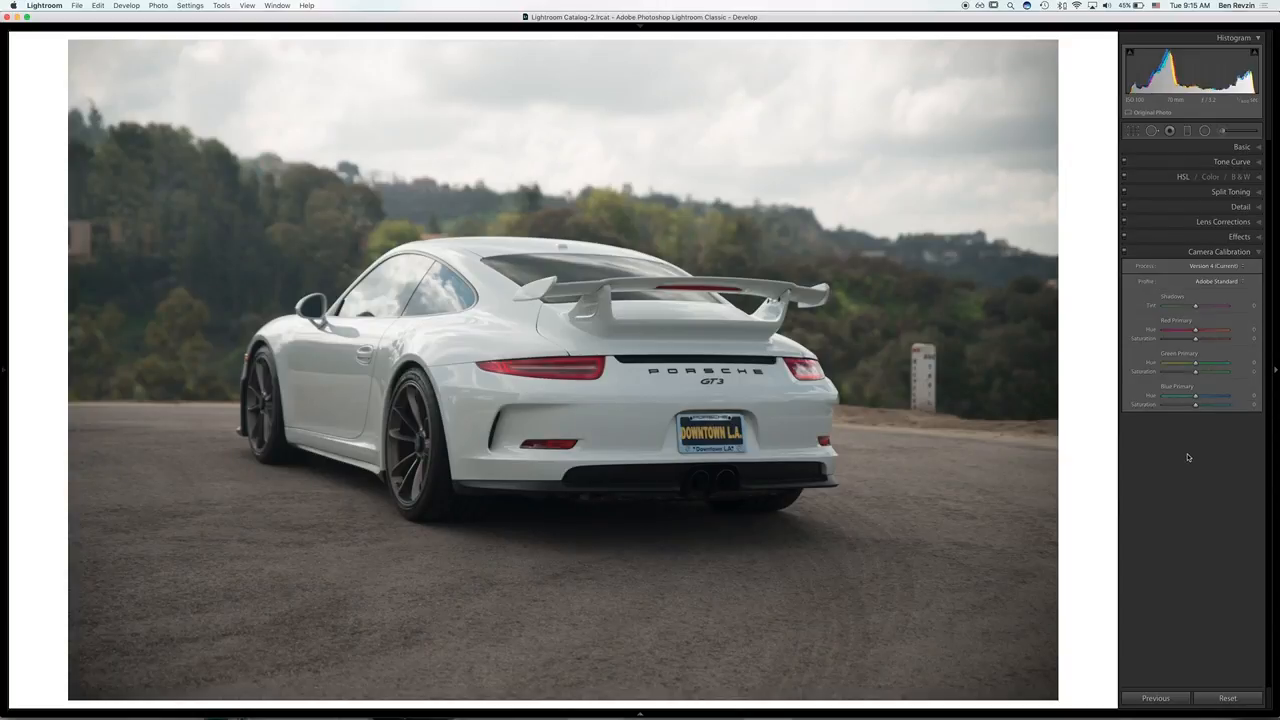
key("Right")
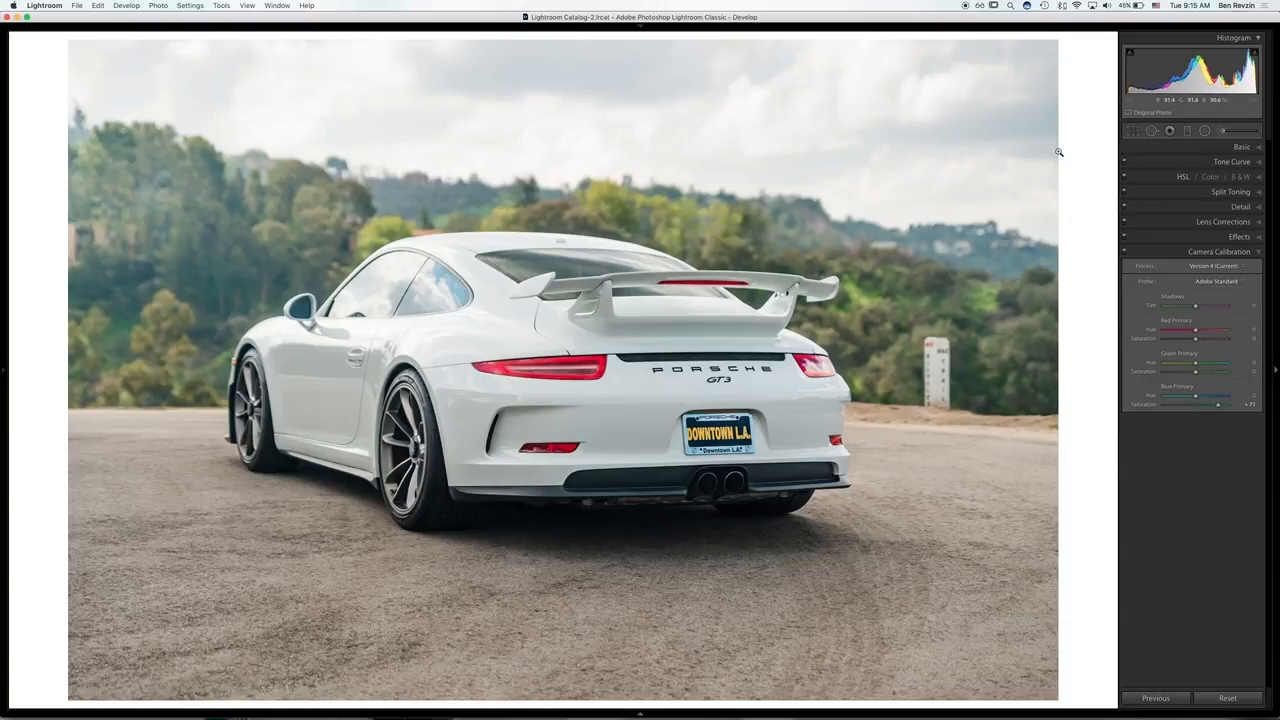
Step: Review the edited photo's Basic adjustments and the sky's graduated filter, comparing the image with the filter off and on
left_click(1236, 147)
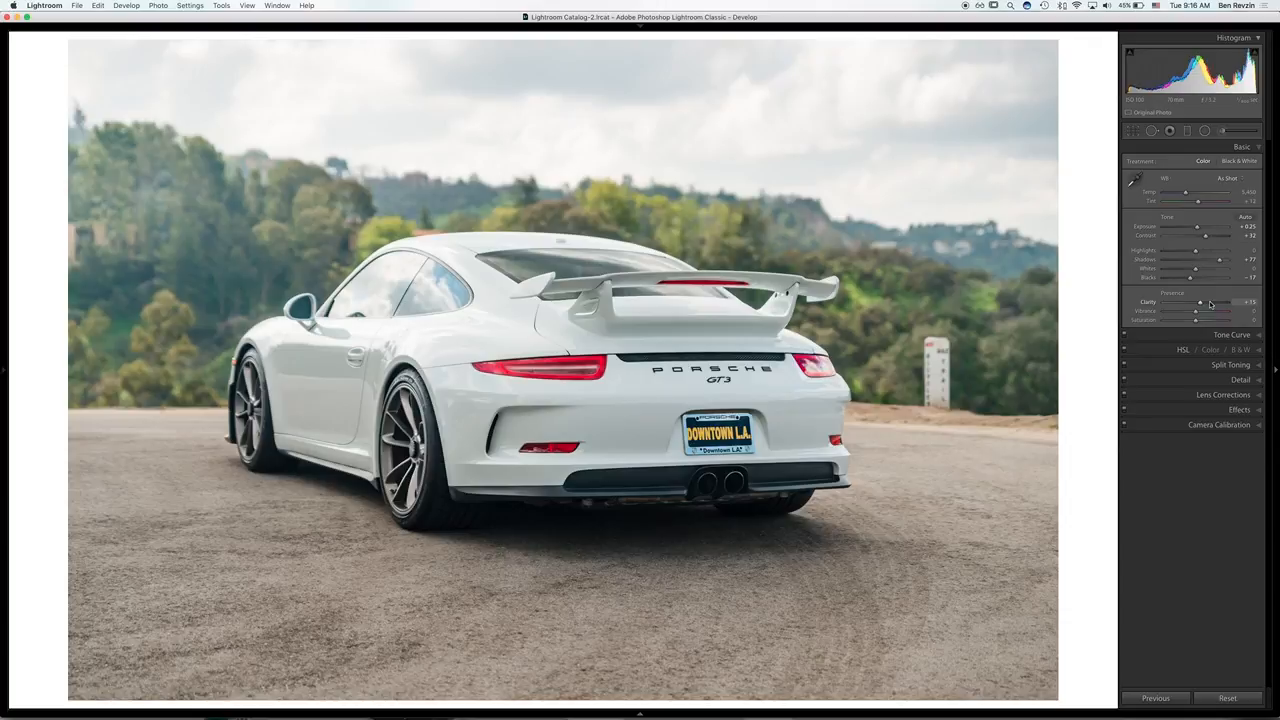
left_click(1187, 131)
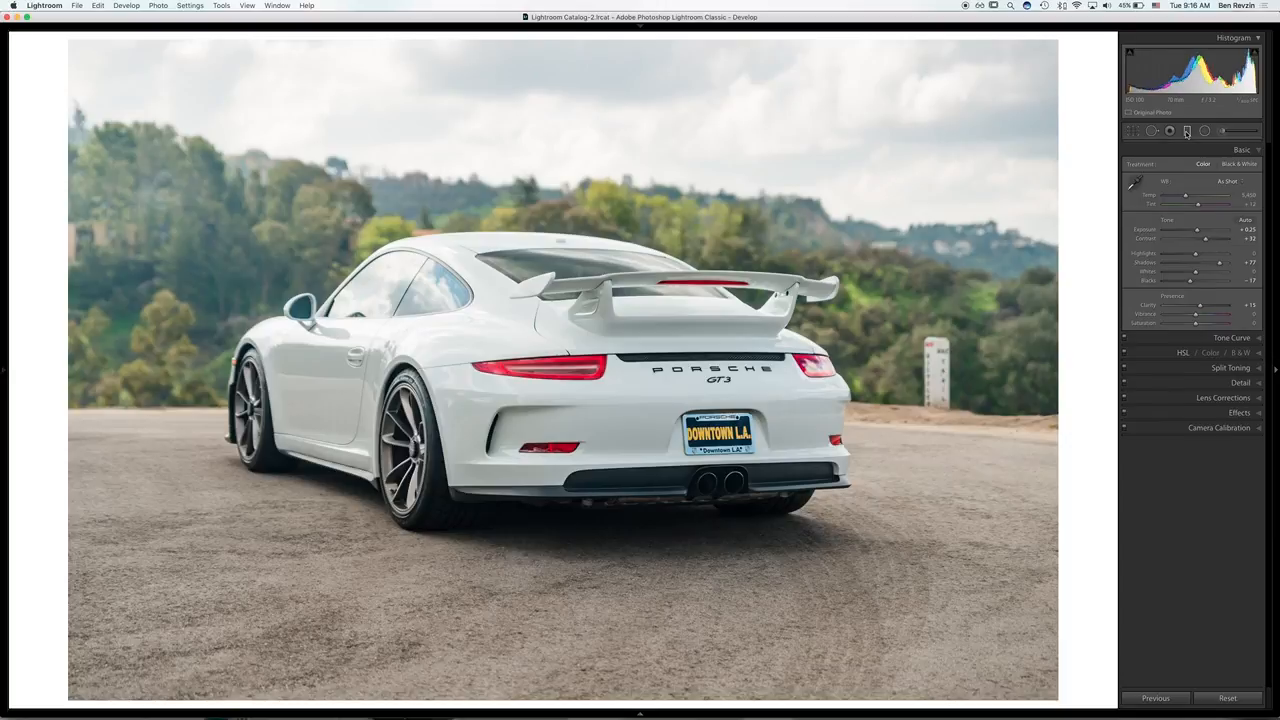
left_click(624, 147)
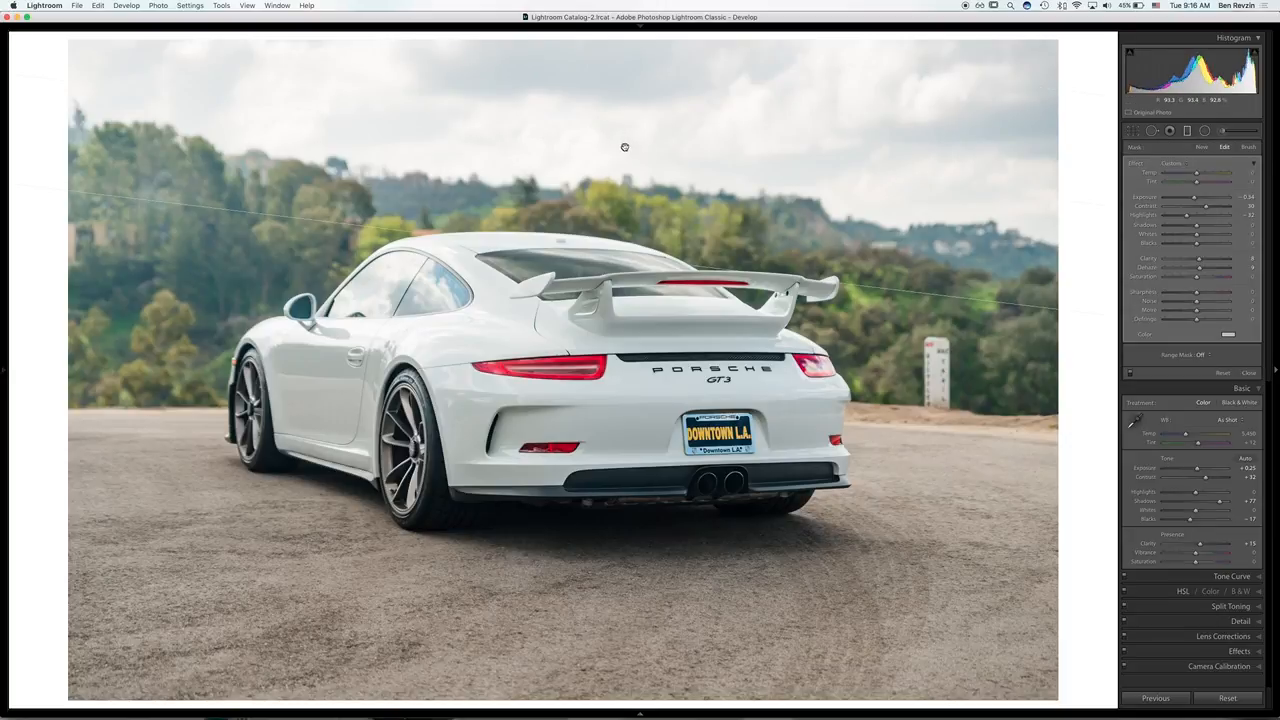
left_click(1130, 373)
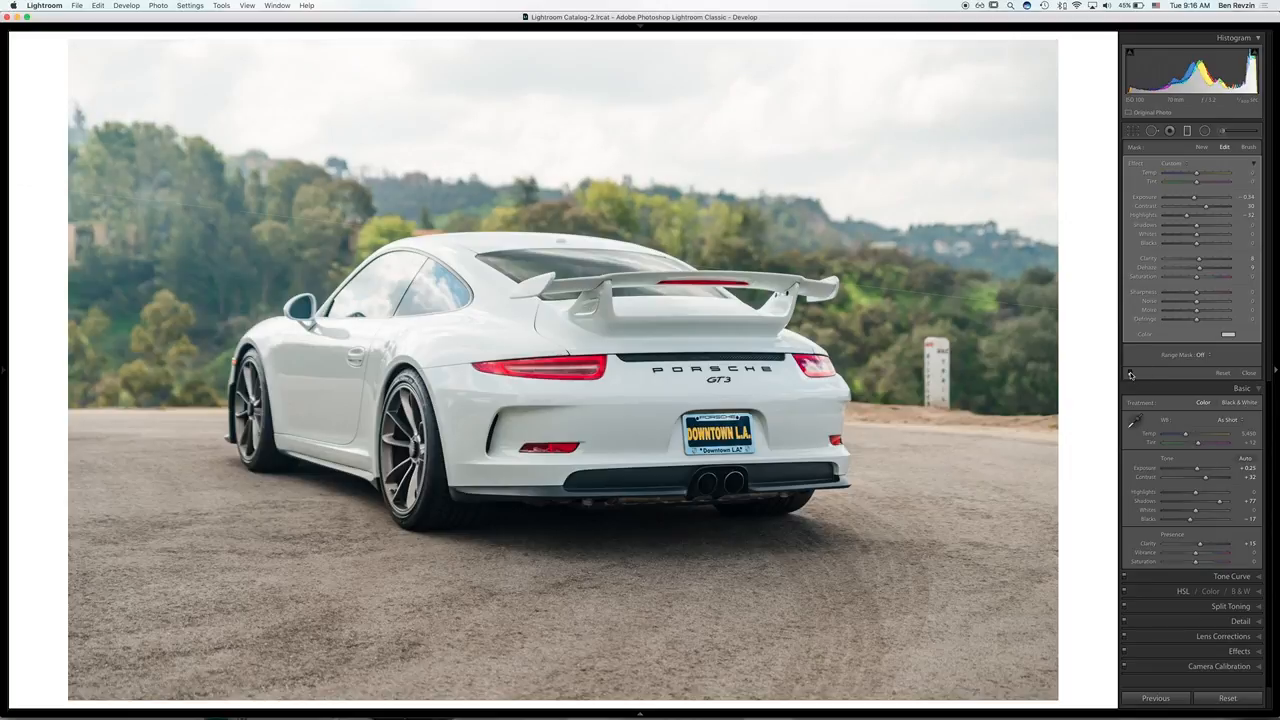
left_click(1130, 373)
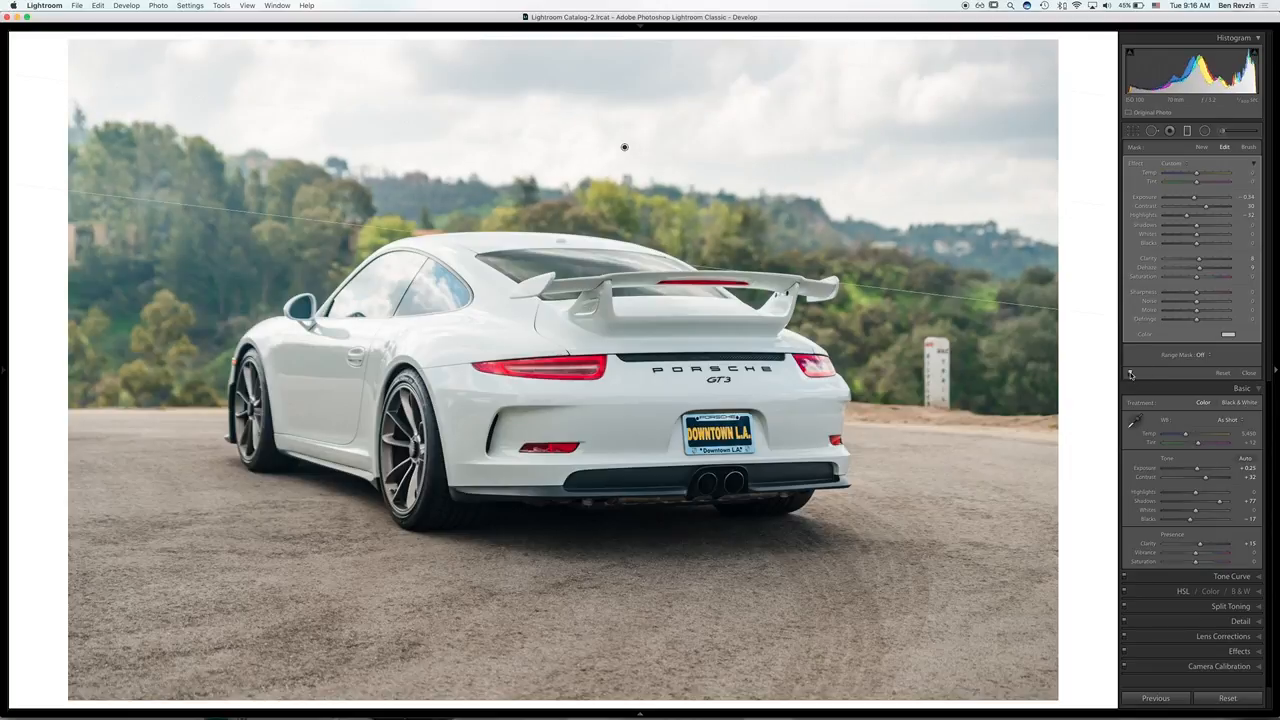
left_click(1131, 374)
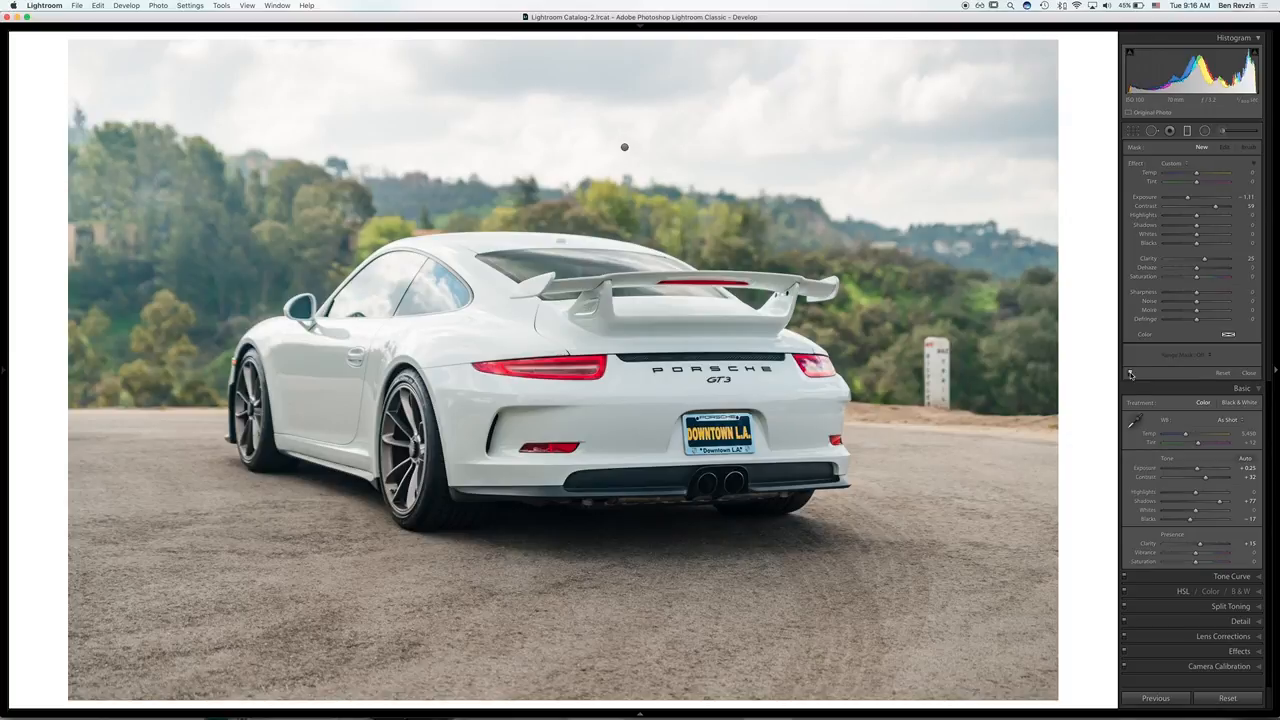
key("m")
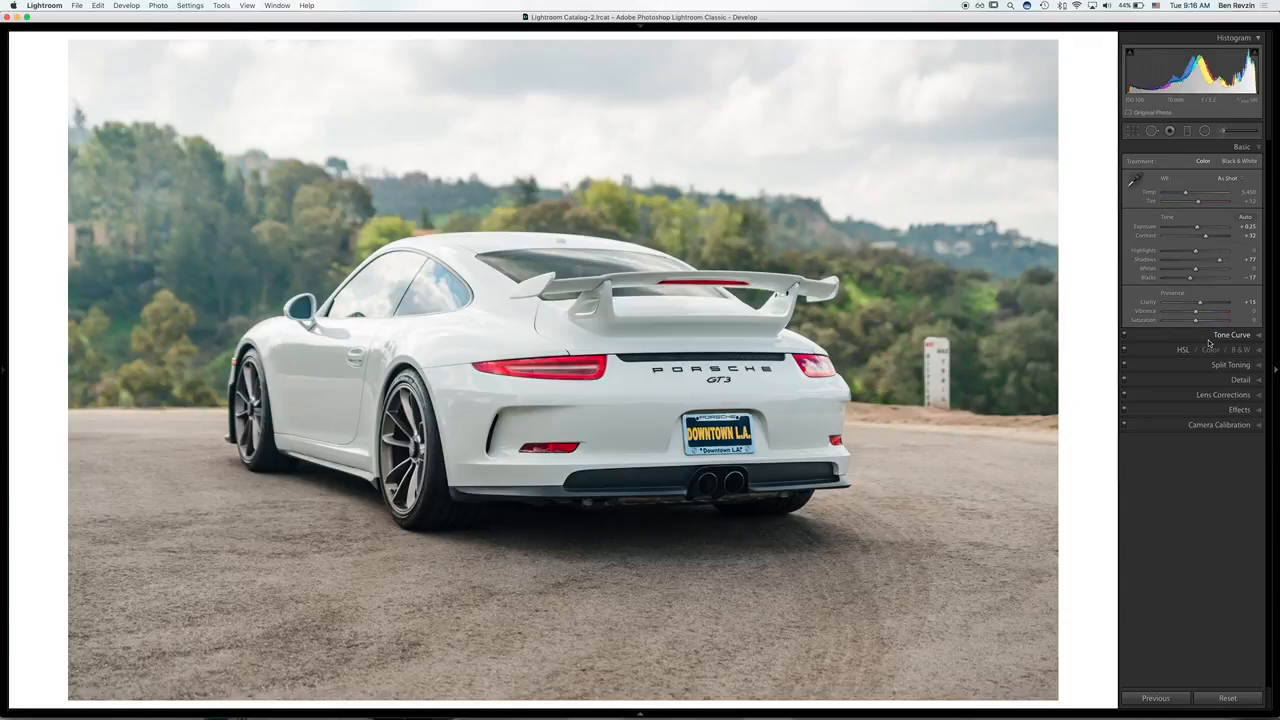
Step: Examine the edited photo's Tone Curve and compare the image with the curve off and on
left_click(1208, 338)
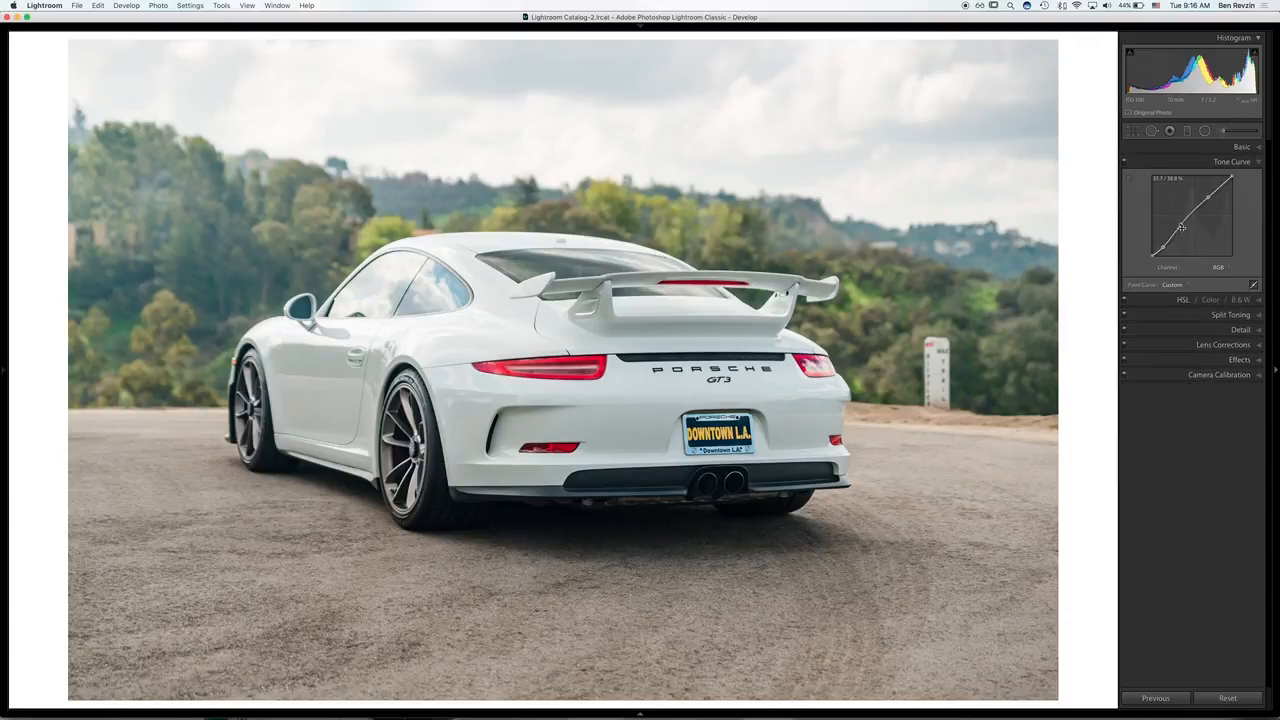
left_click(1124, 162)
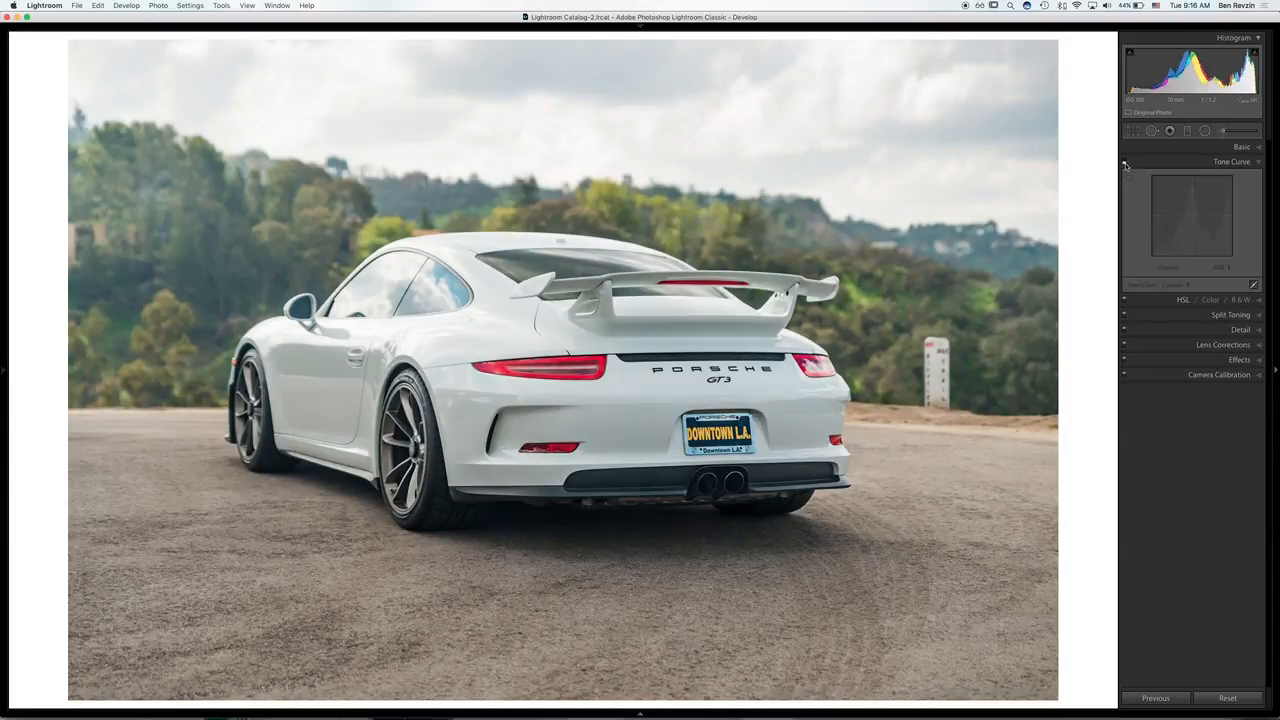
left_click(1124, 162)
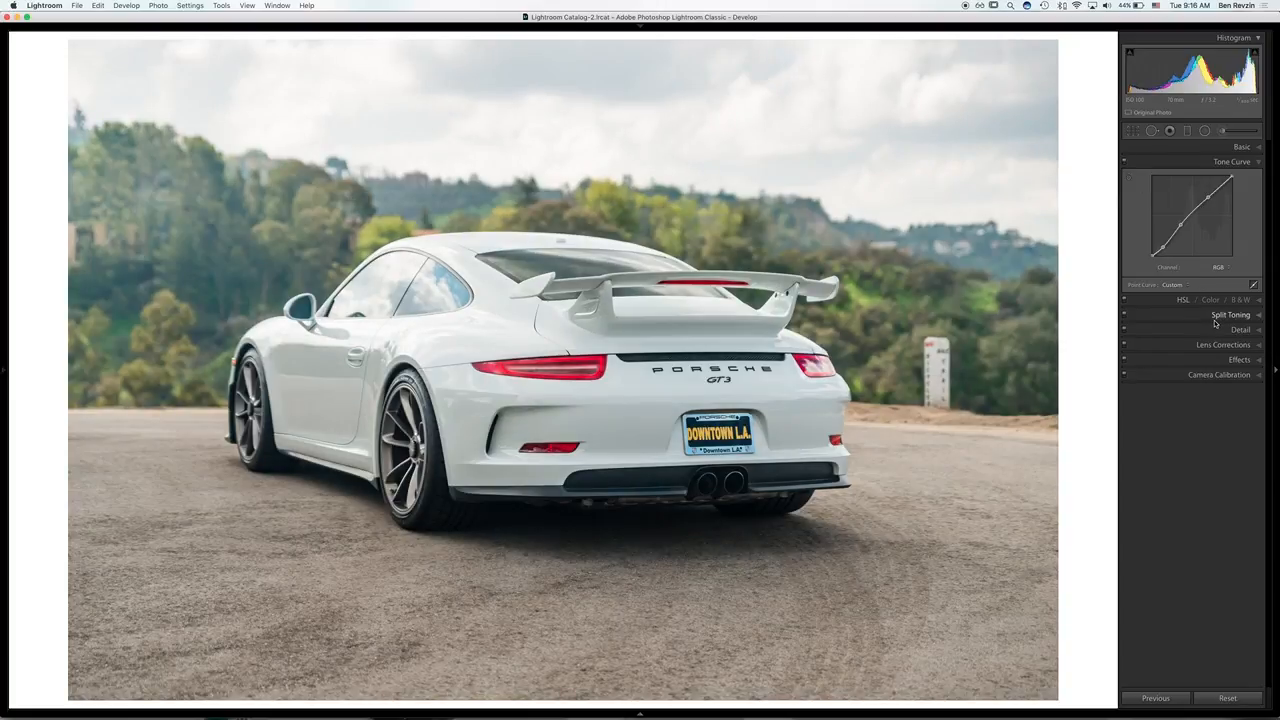
Step: Inspect the Split Toning and Detail settings, preview the sharpening mask, and show the Lens Corrections
left_click(1211, 316)
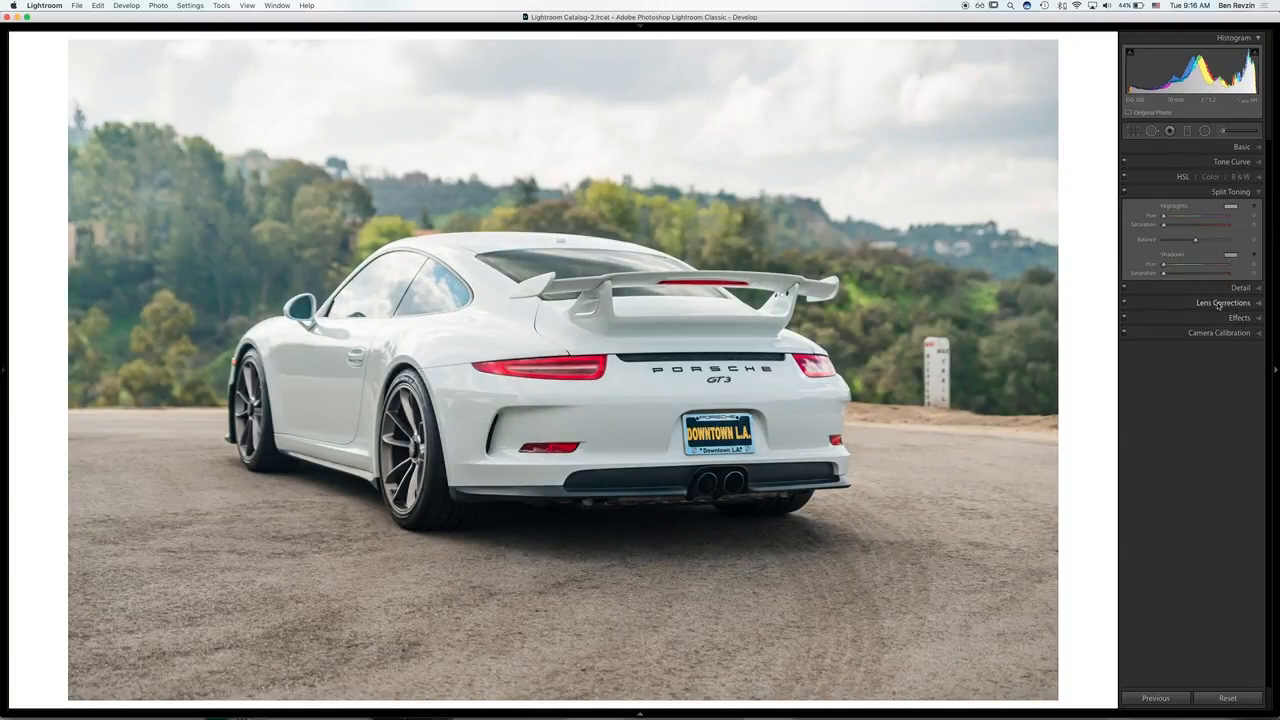
left_click(1224, 292)
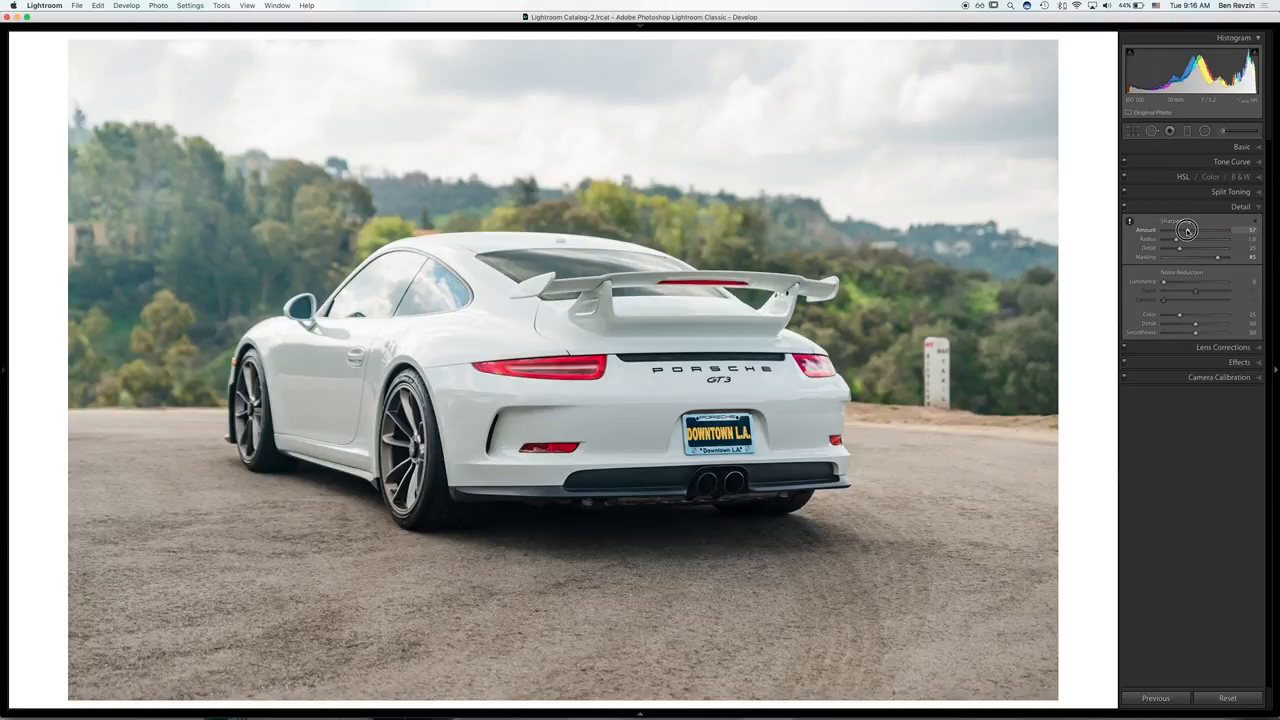
left_click_drag(1187, 231, 1214, 258)
left_click(1224, 347)
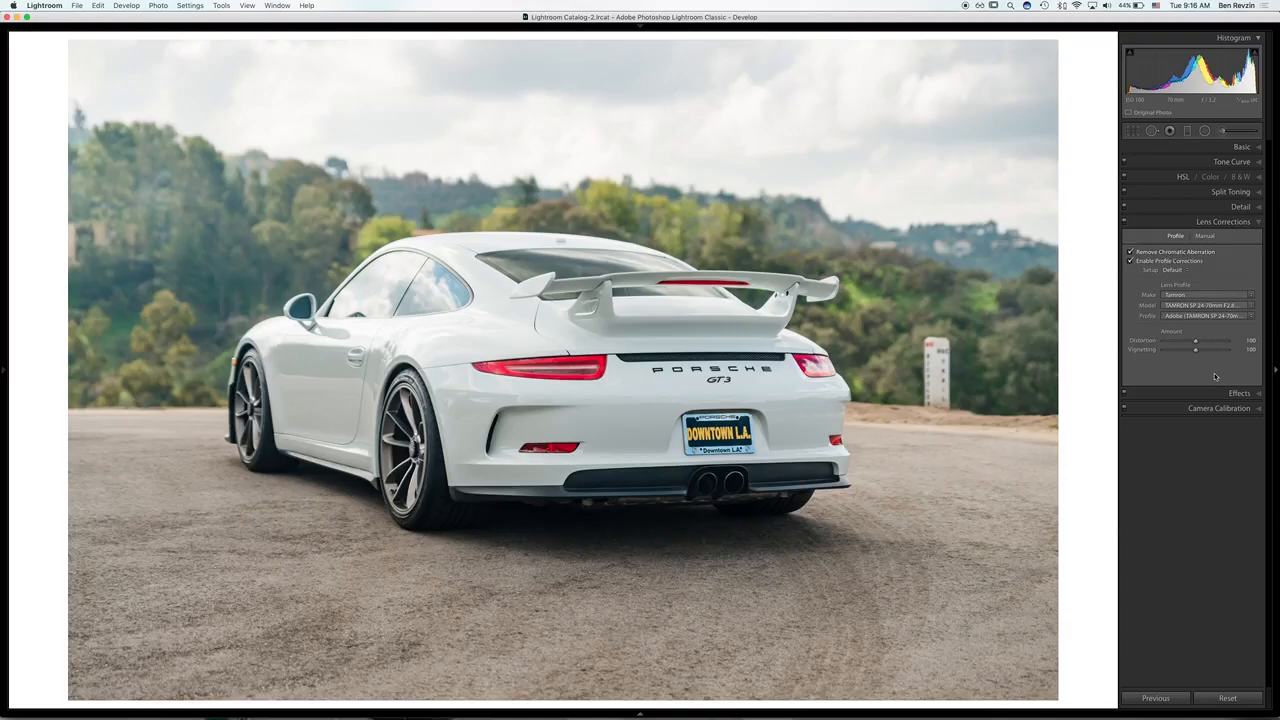
Step: Examine the Effects settings with Dehaze and compare the photo with the effects off and on
left_click(1234, 392)
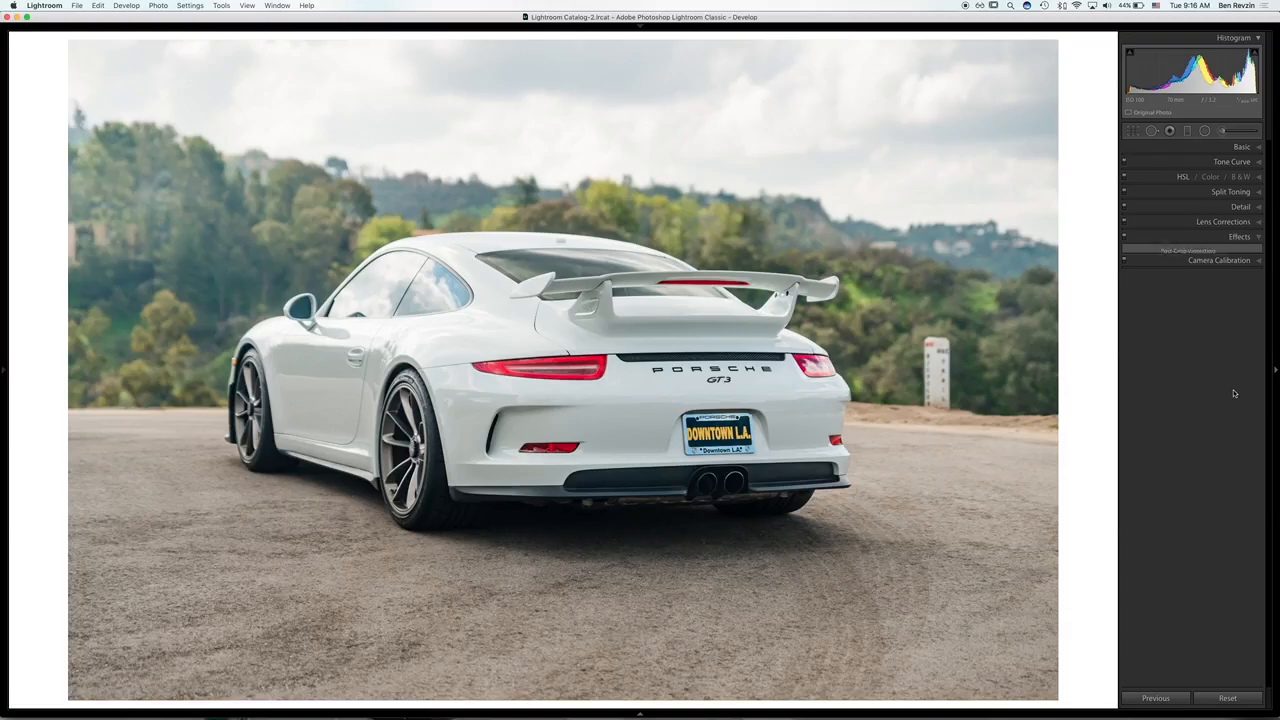
left_click(1124, 238)
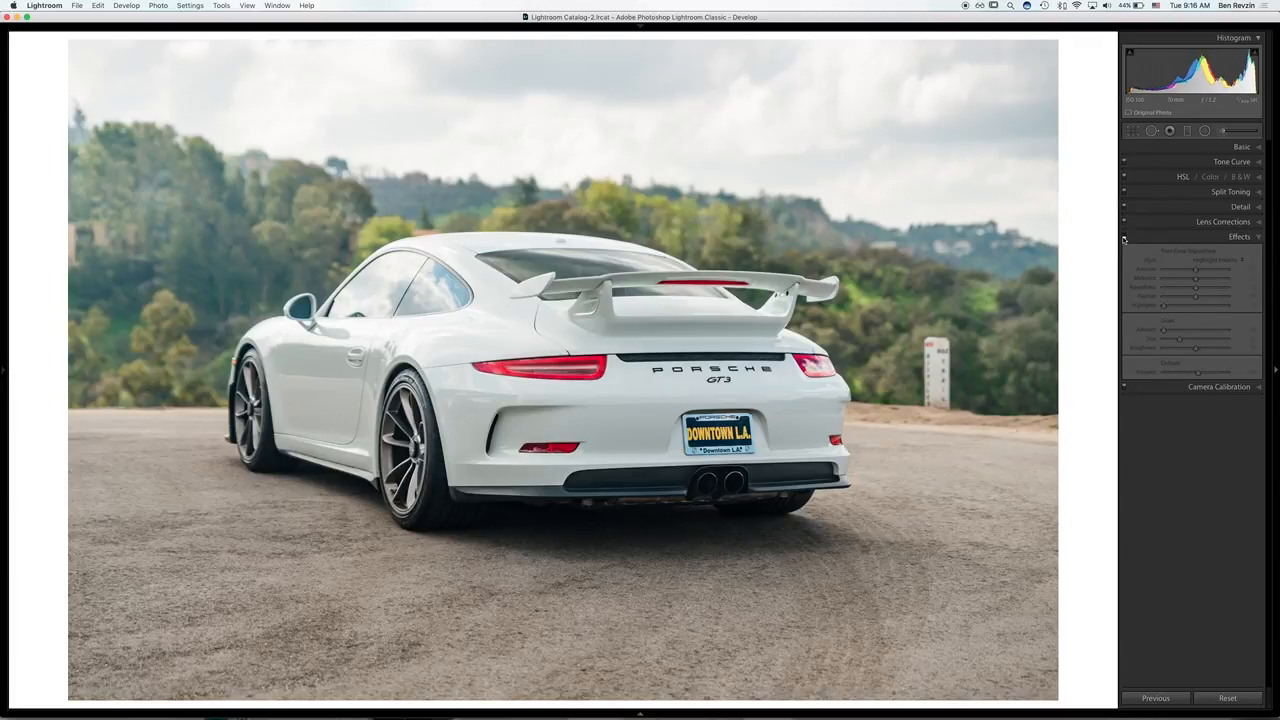
left_click(1124, 238)
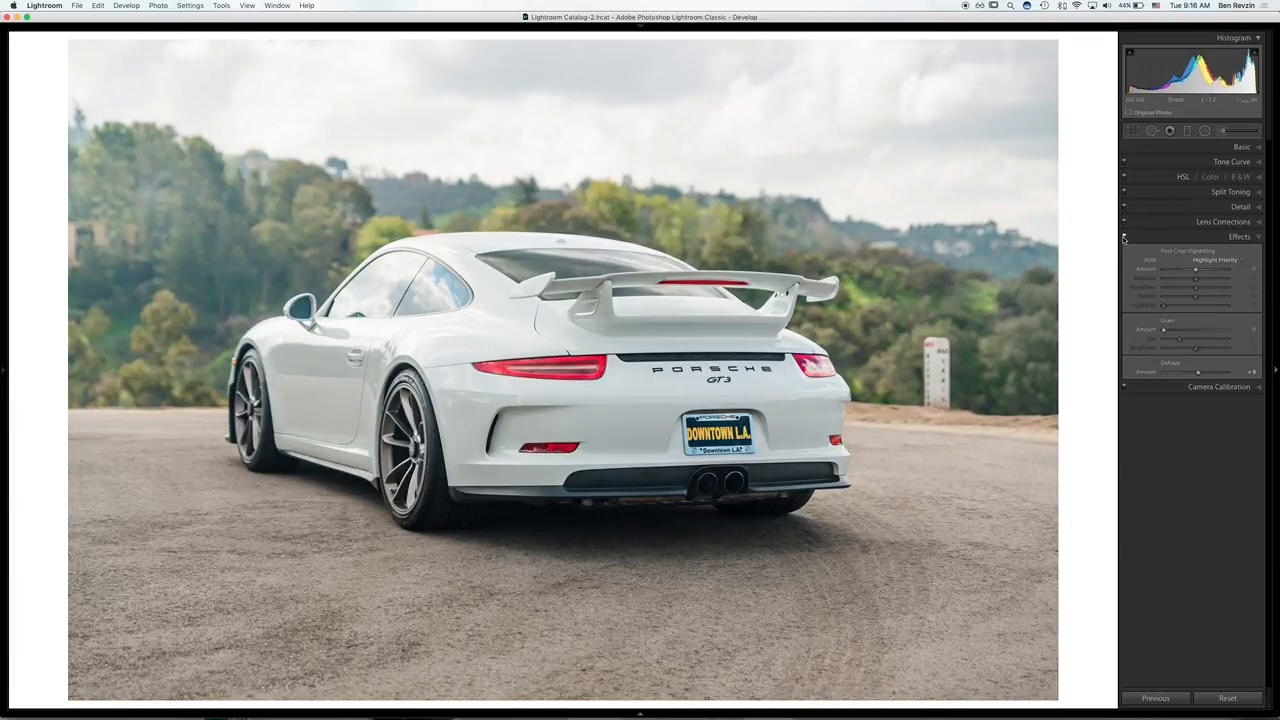
Step: Test the Blue Primary saturation at -99 in the Camera Calibration and bring it back up to +79
left_click(1204, 388)
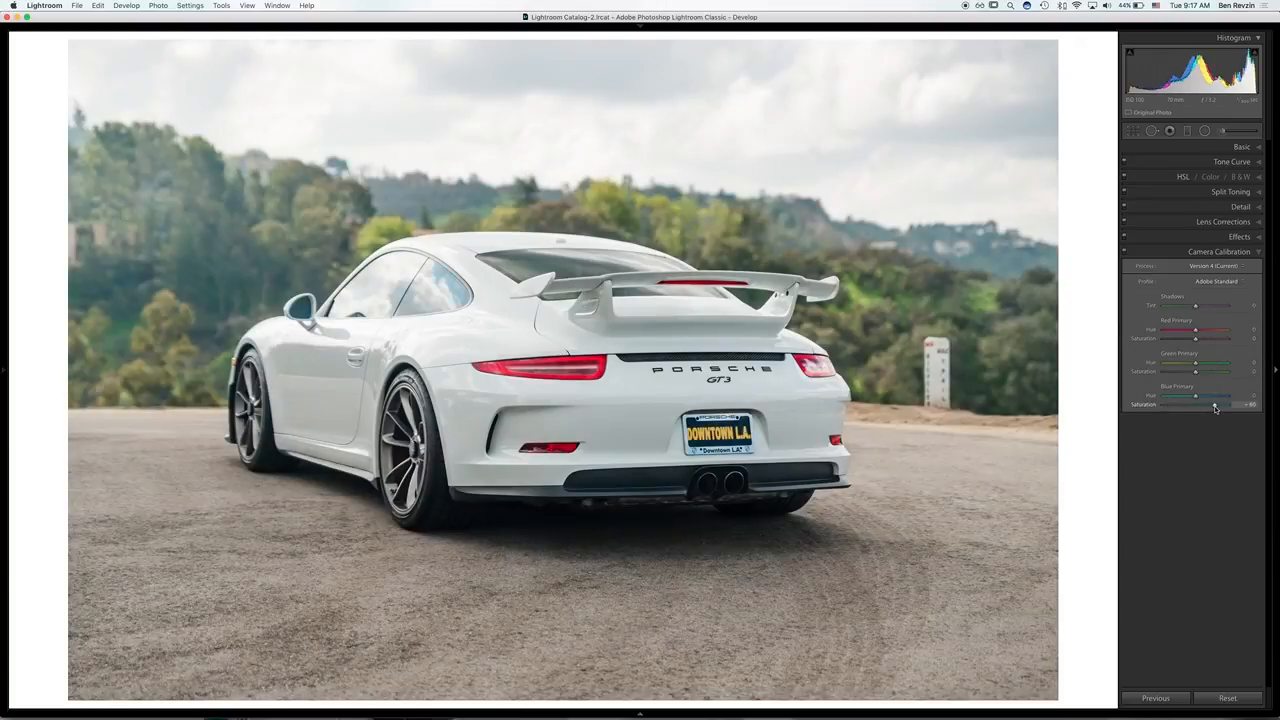
left_click_drag(1216, 408, 1164, 408)
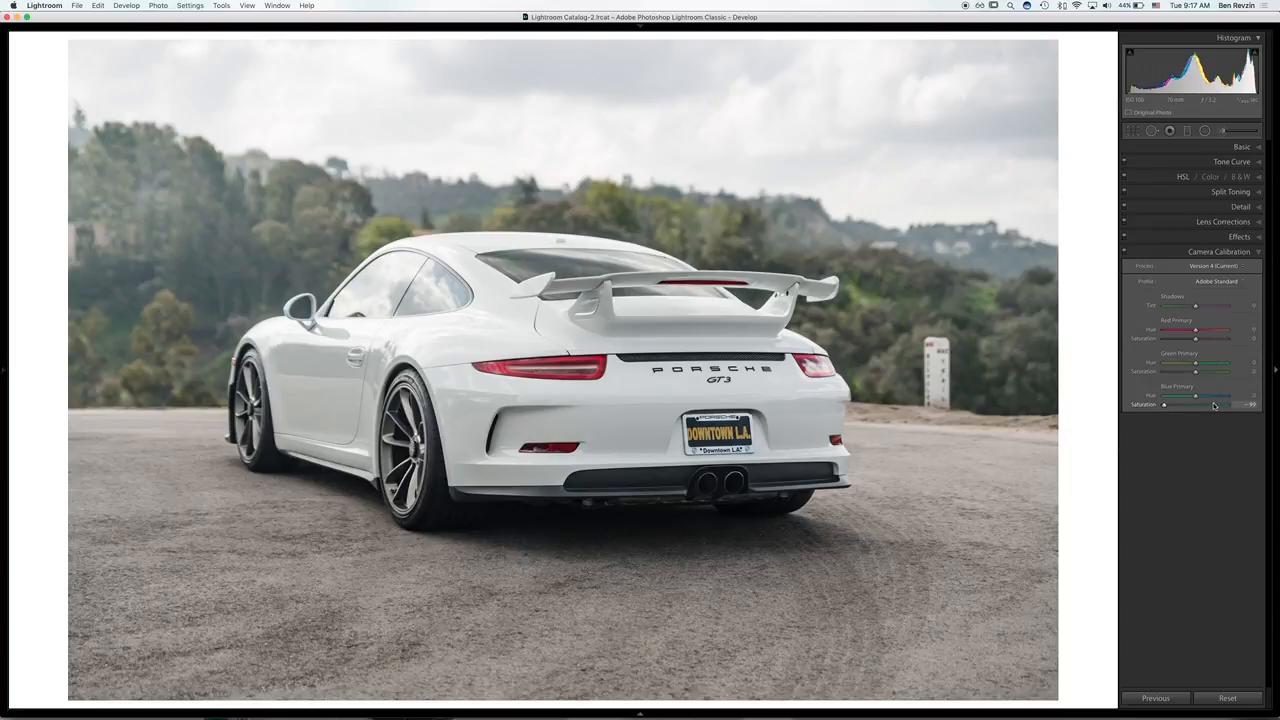
key("super+z")
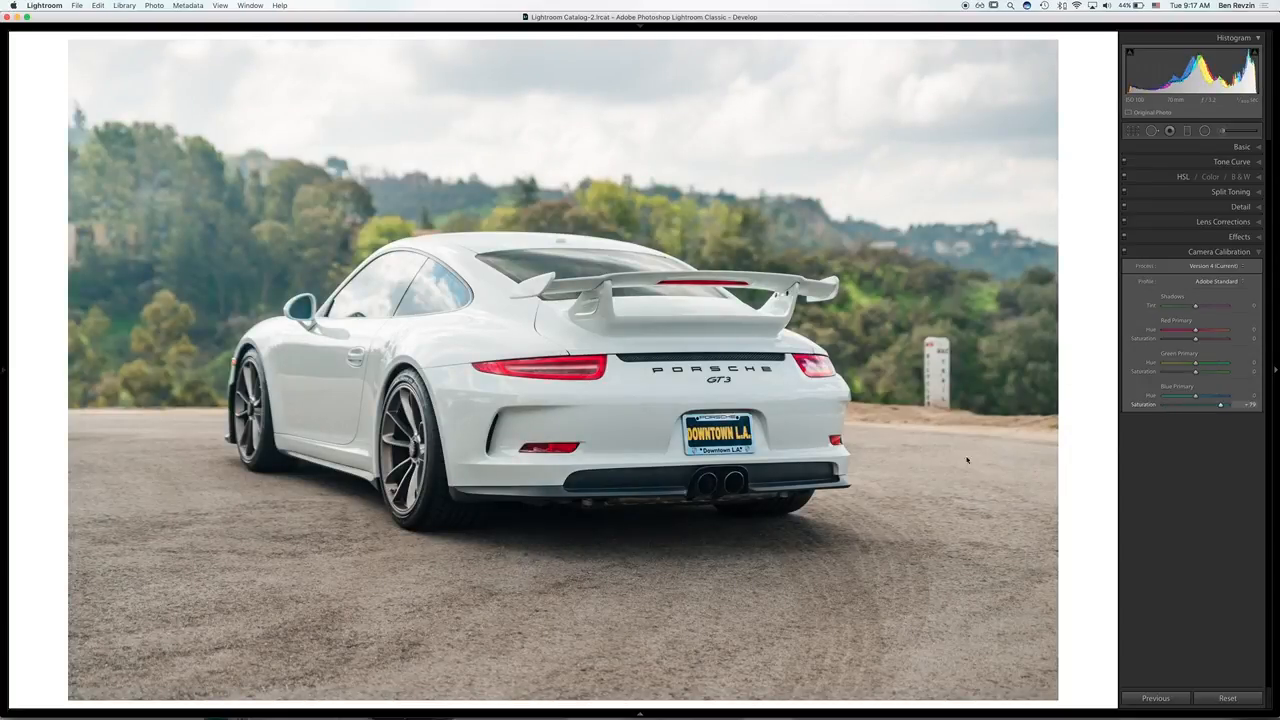
Step: Return to the photo grid and copy all develop settings, crop included, from the edited rear-view photo
key("g")
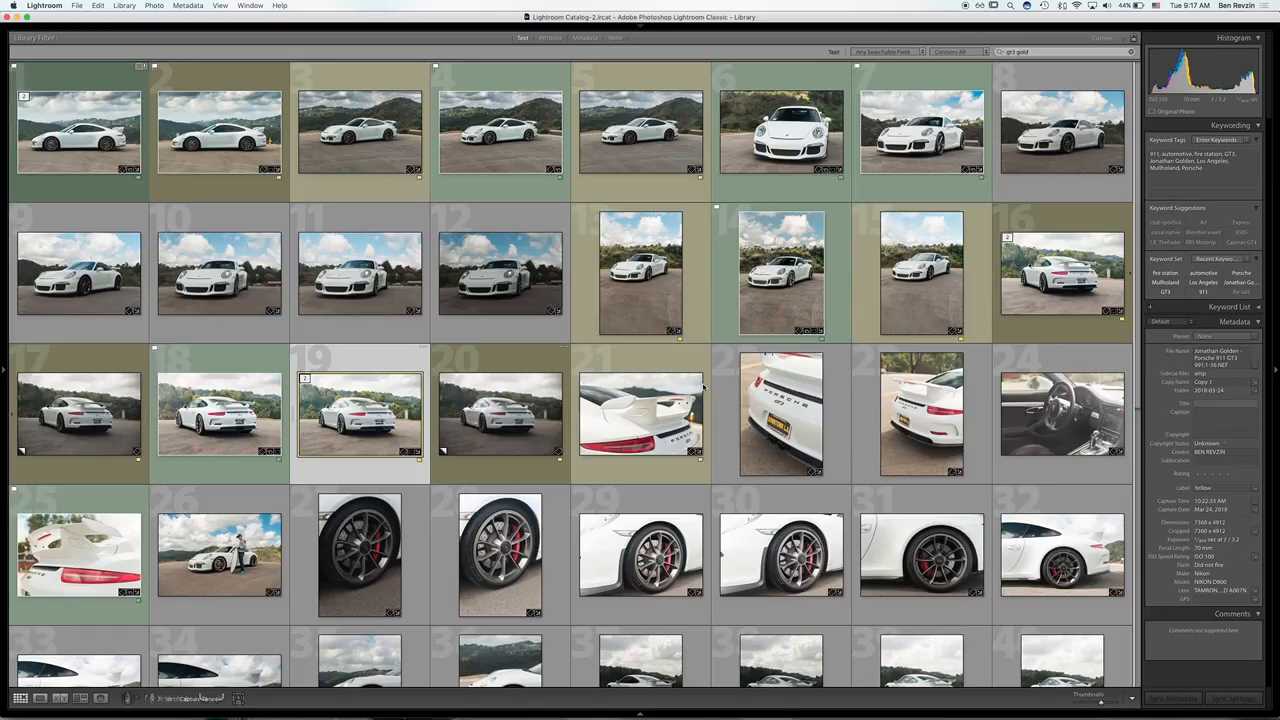
right_click(345, 388)
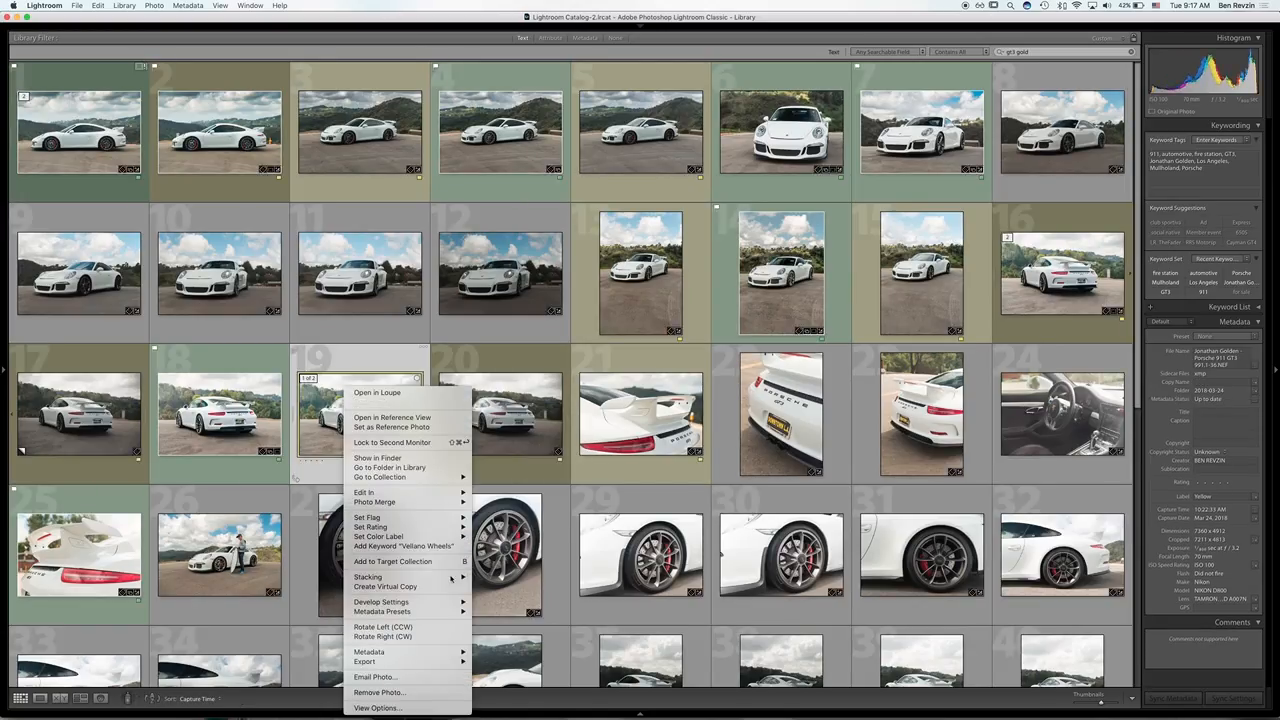
mouse_move(455, 602)
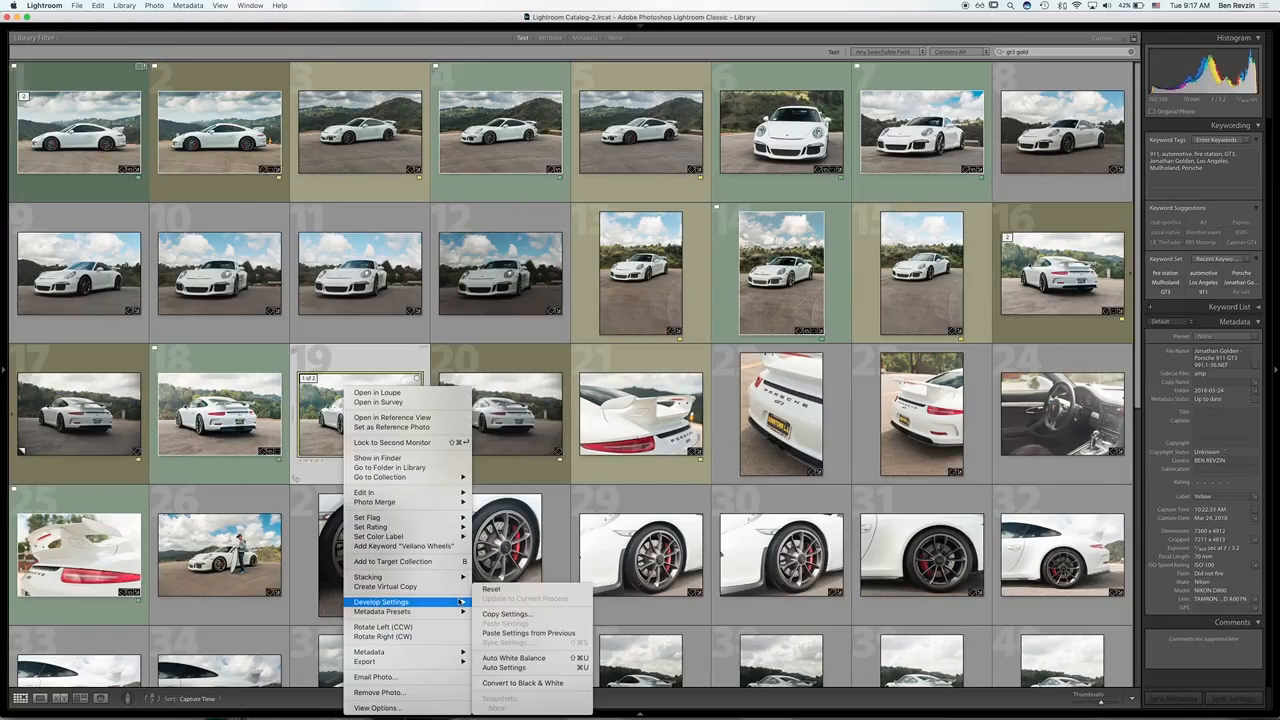
left_click(503, 613)
left_click(461, 244)
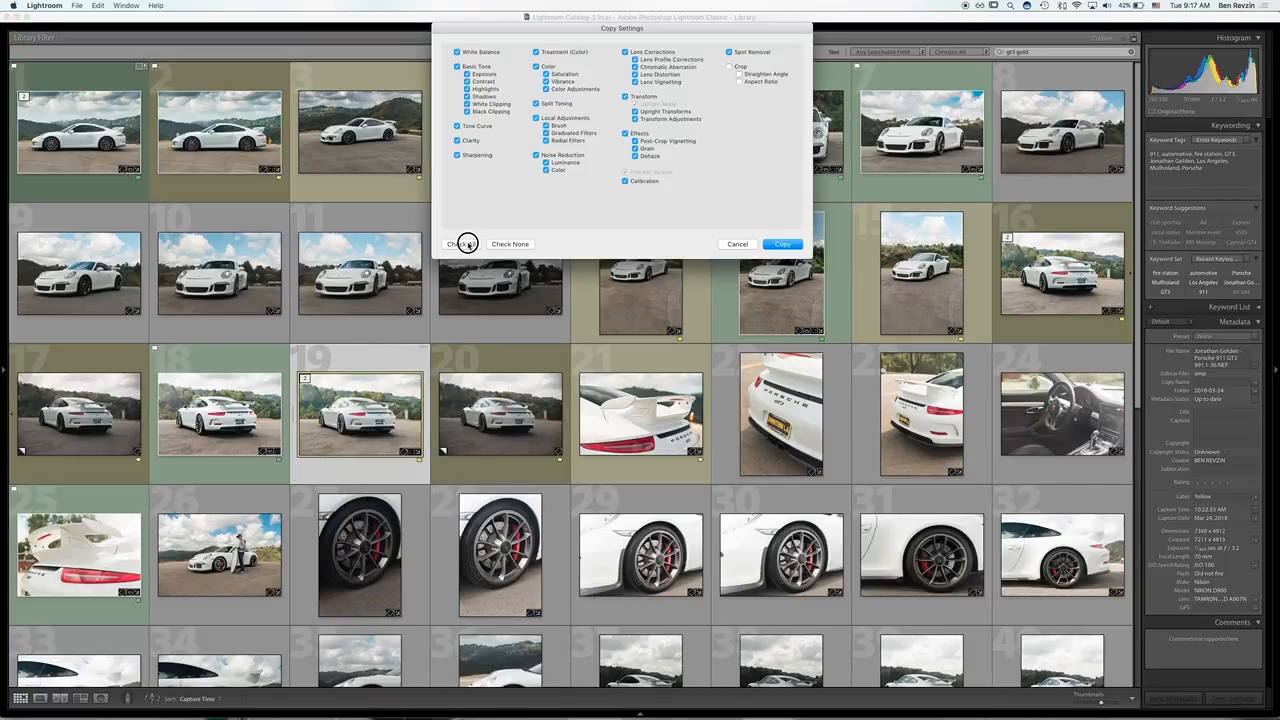
left_click(778, 244)
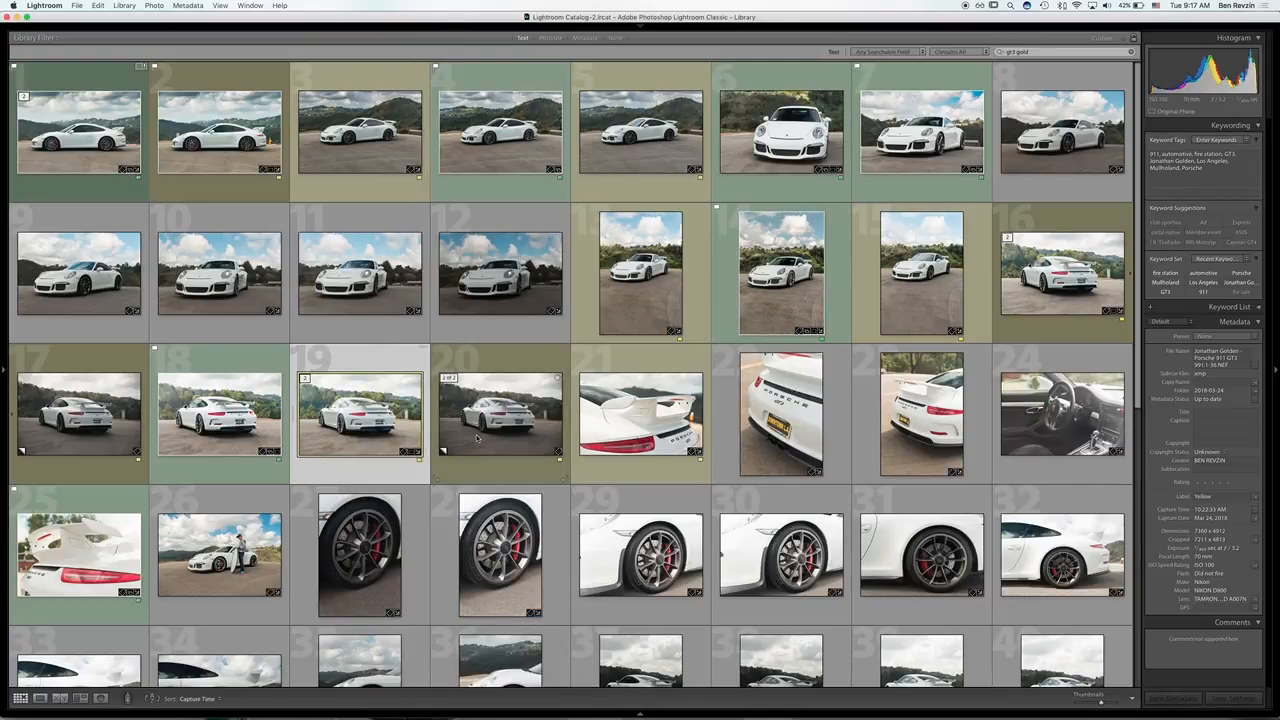
Step: Open the dark unedited rear-view shot, paste the copied develop settings onto it and check its crop
double_click(60, 414)
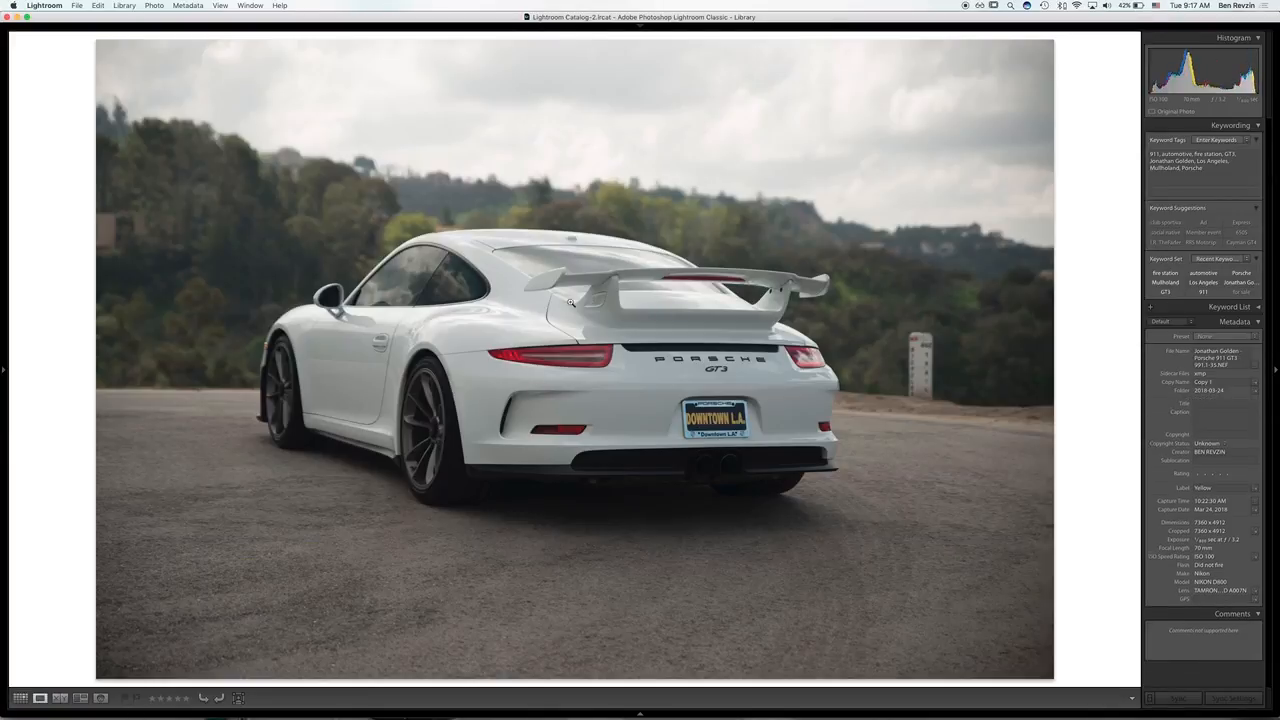
right_click(524, 310)
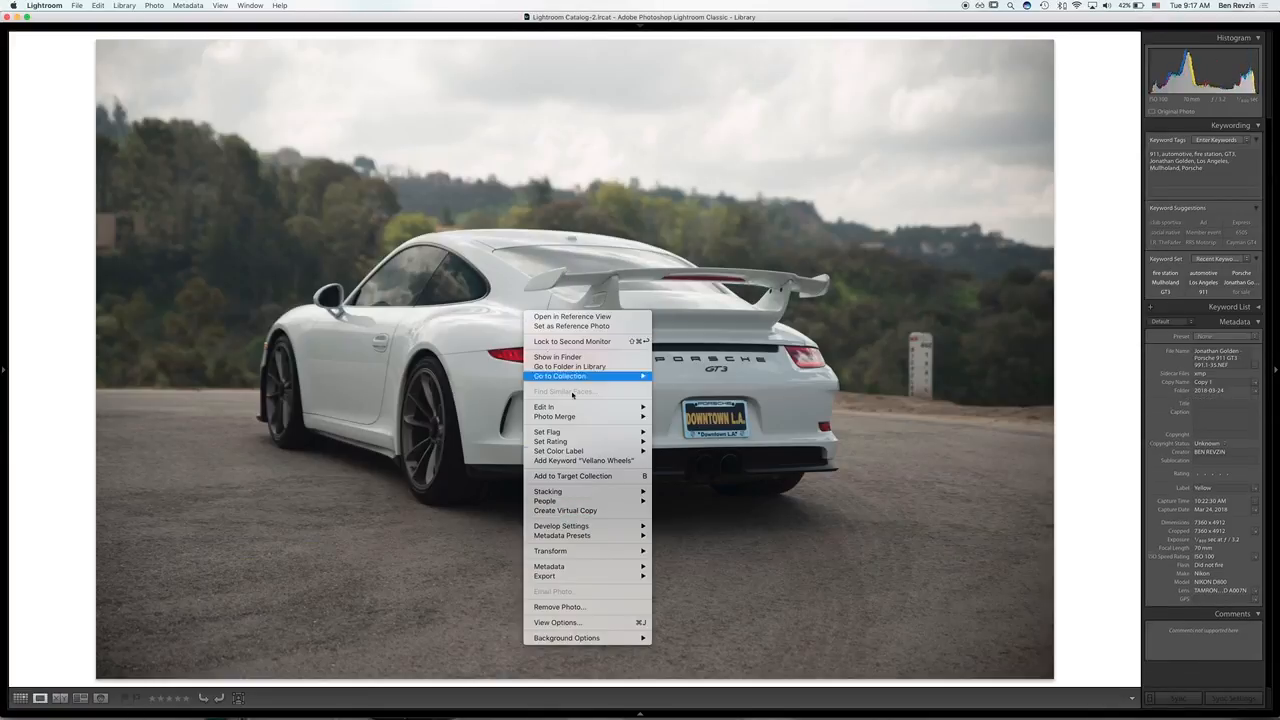
mouse_move(644, 527)
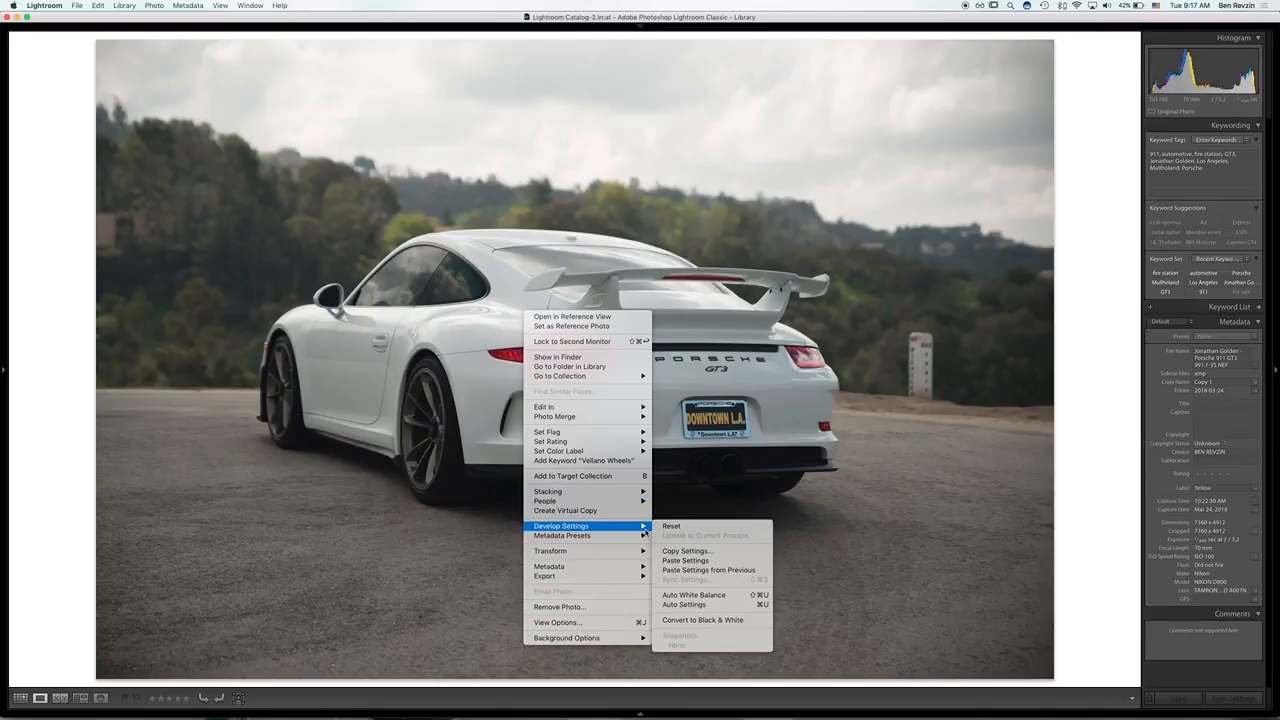
left_click(707, 562)
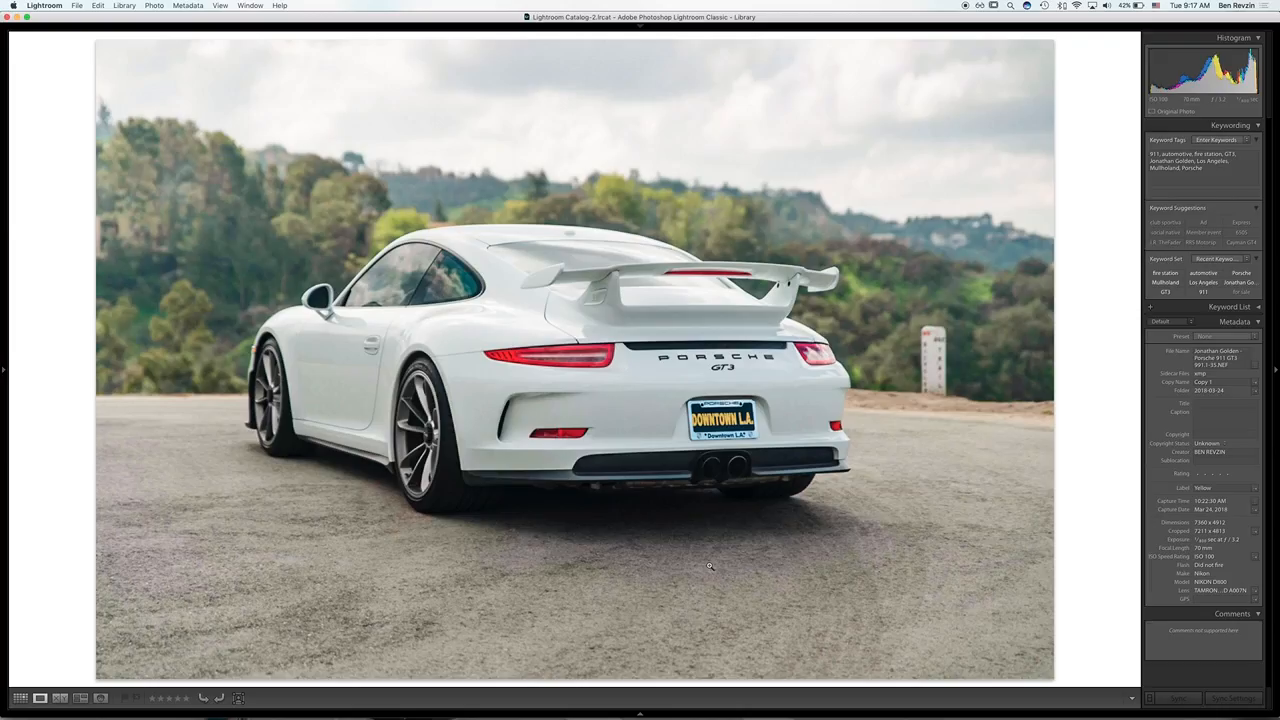
key("r")
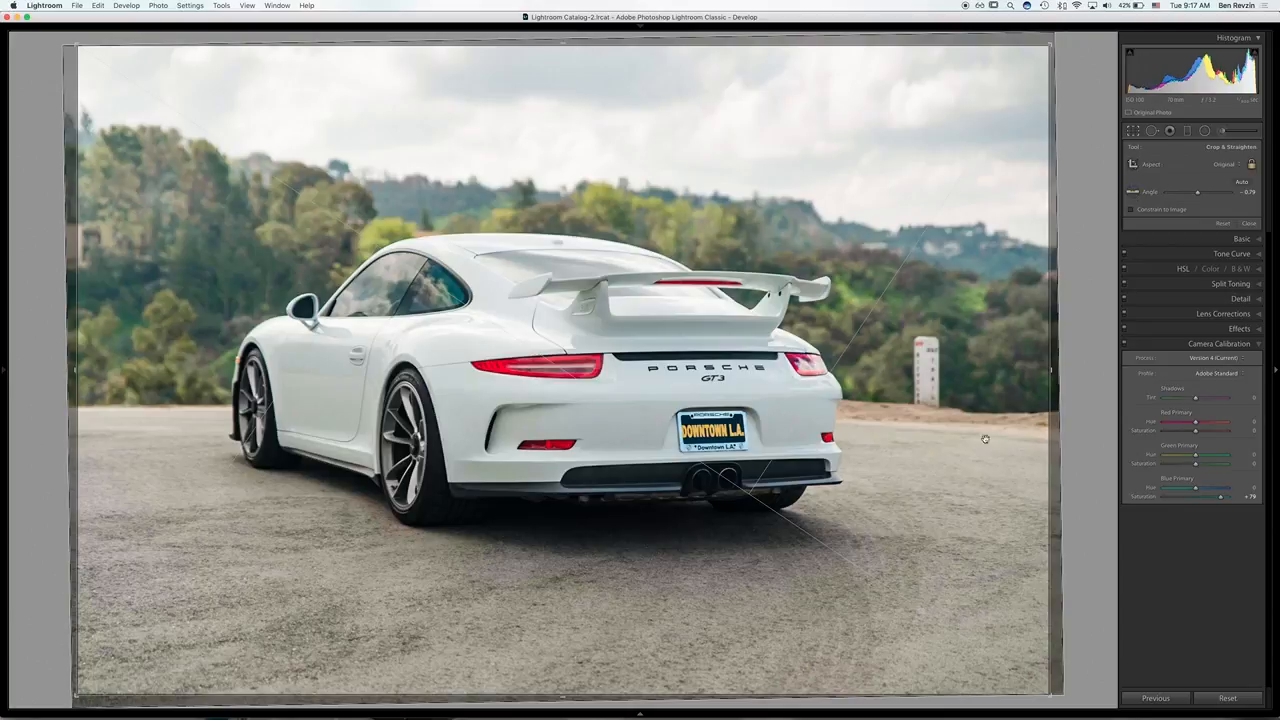
key("g")
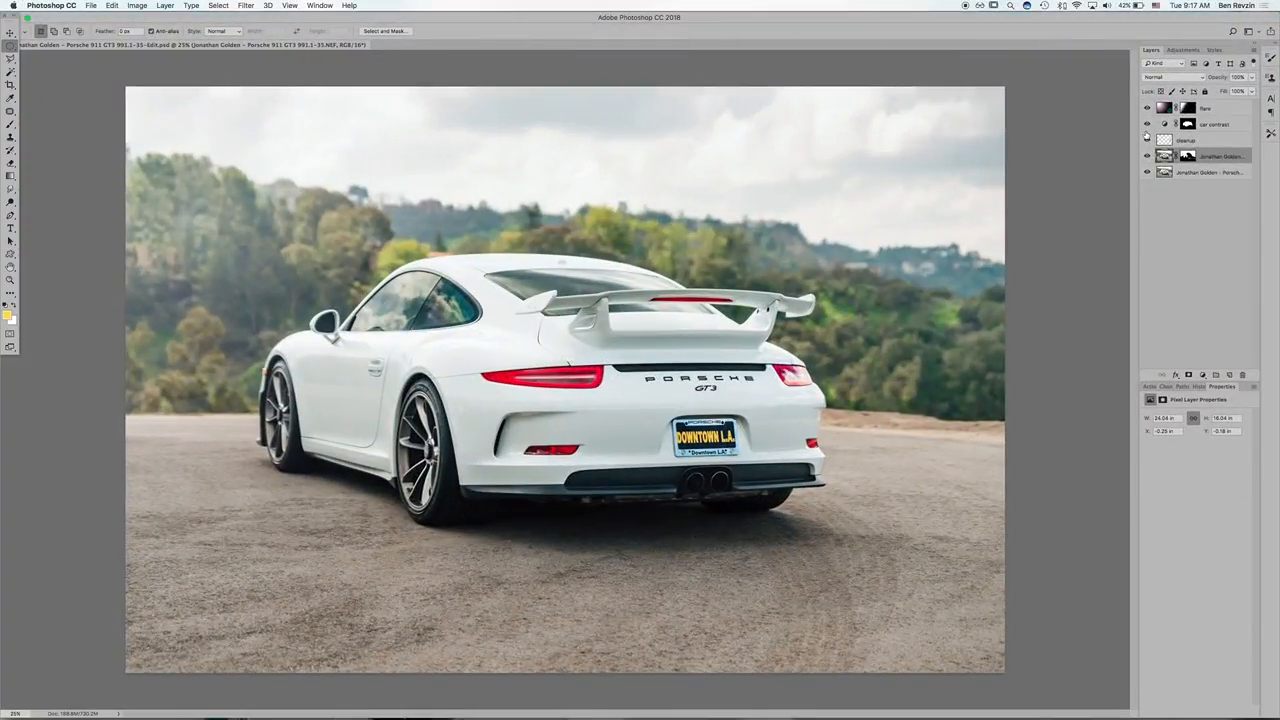
Step: In the Photoshop document, hide the flare, car contrast, cleanup and masked upper photo layers so only the base photo shows
left_click(1147, 108)
left_click(1147, 124)
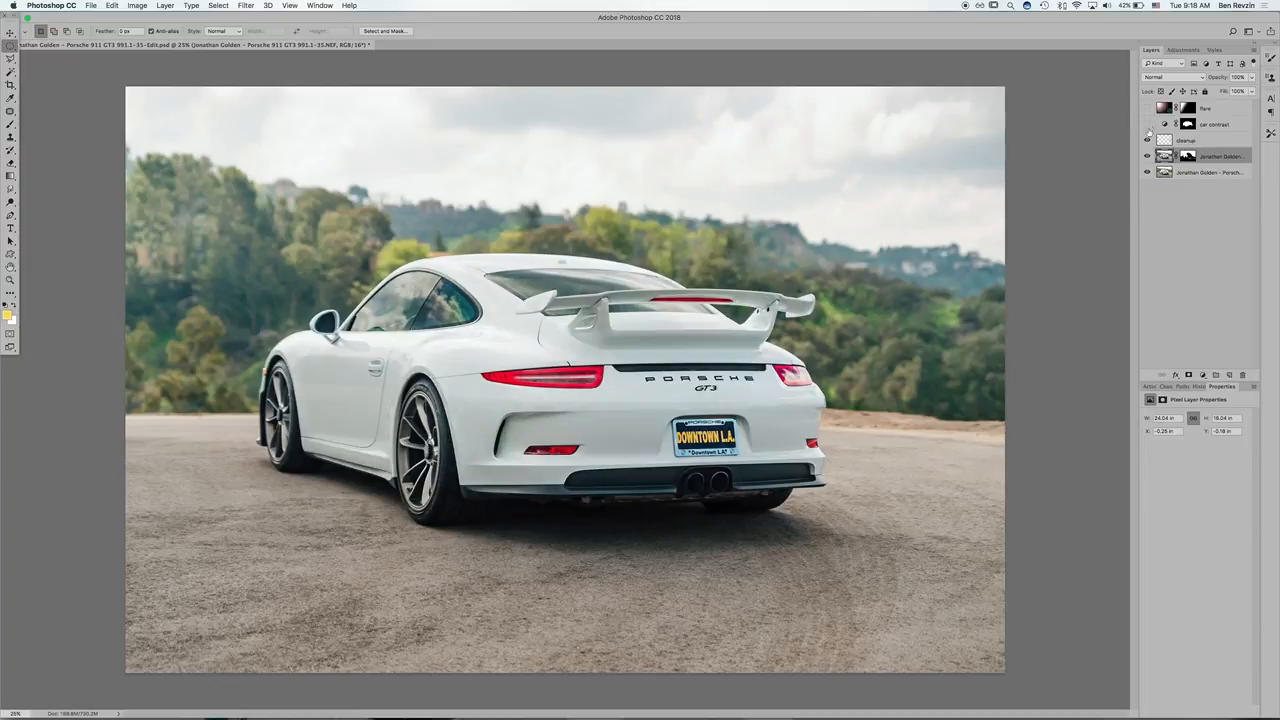
left_click(1147, 140)
left_click(1147, 156)
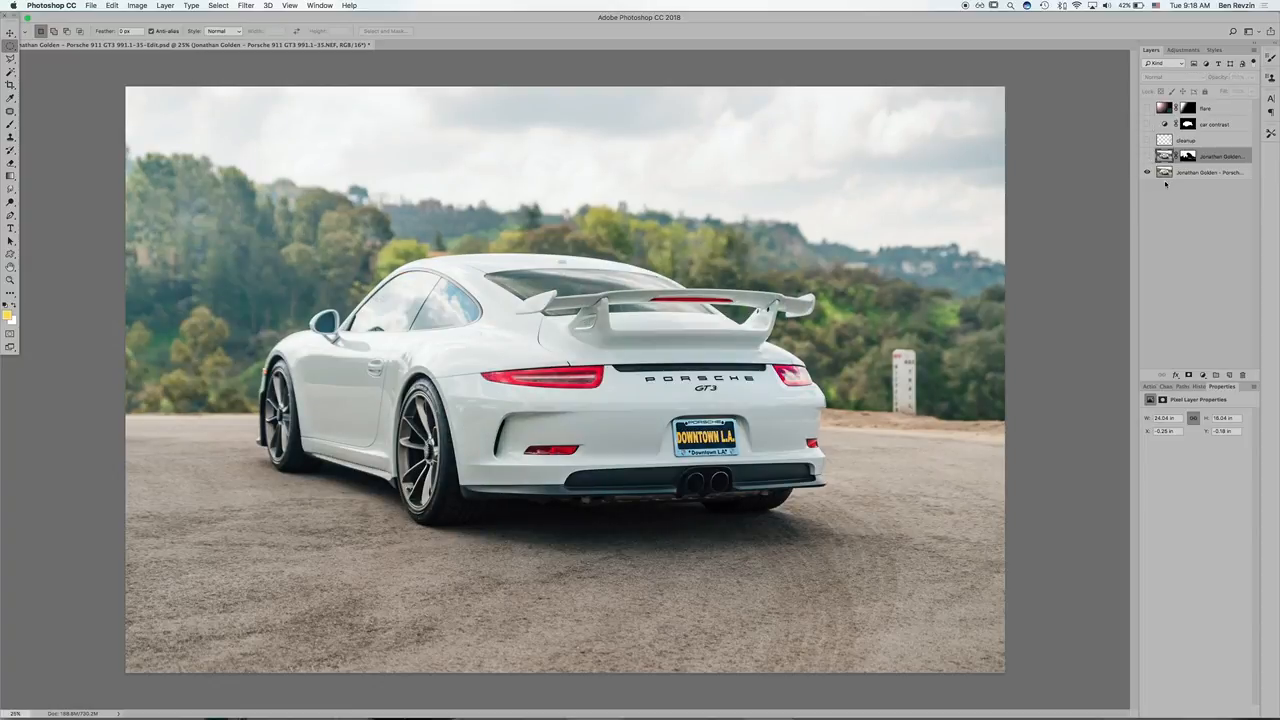
Step: Disable the upper photo layer's mask and compare the two full exposures by toggling that layer's visibility
right_click(1184, 154)
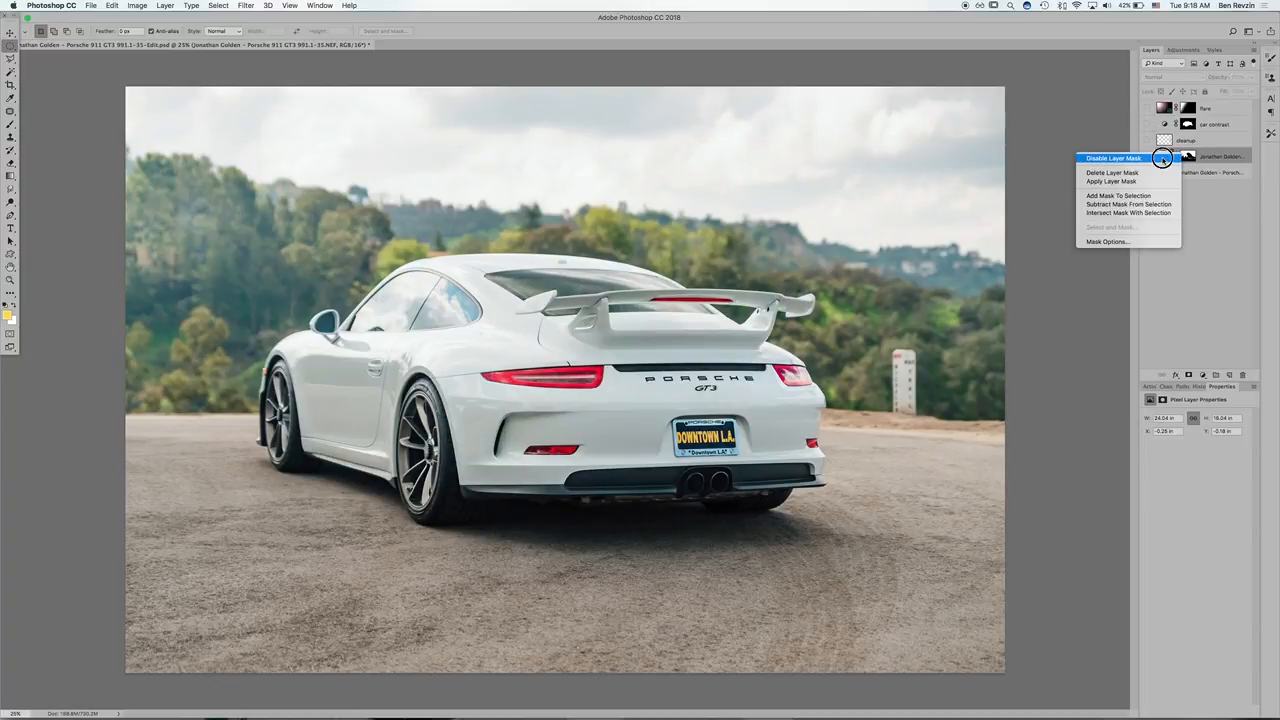
left_click(1149, 158)
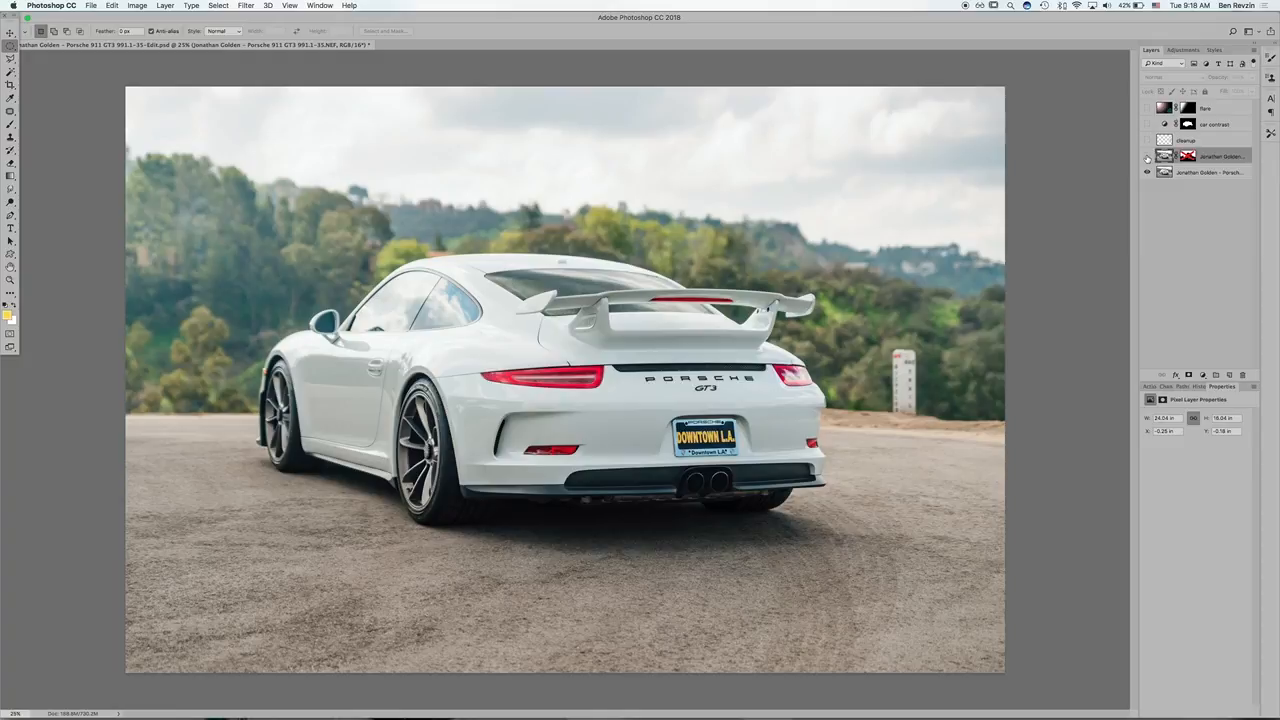
left_click(1147, 156)
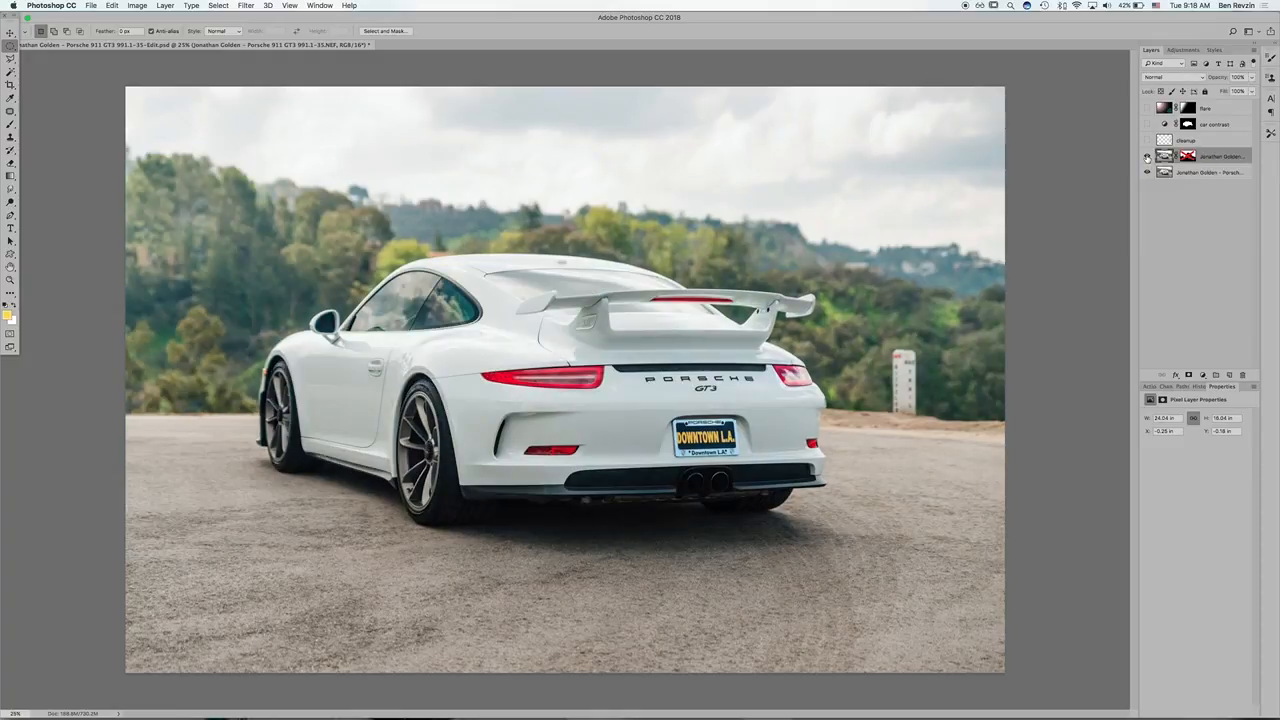
left_click(1147, 156)
left_click(1147, 156)
left_click(1147, 156)
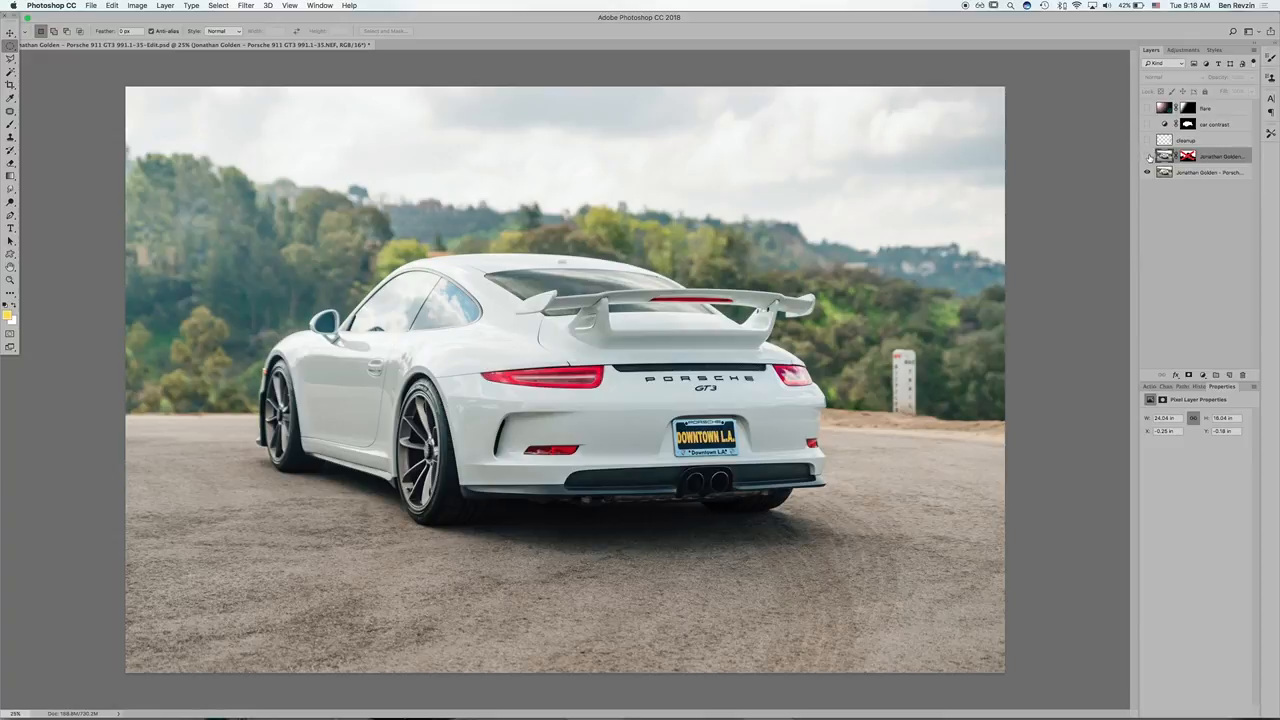
left_click(1147, 156)
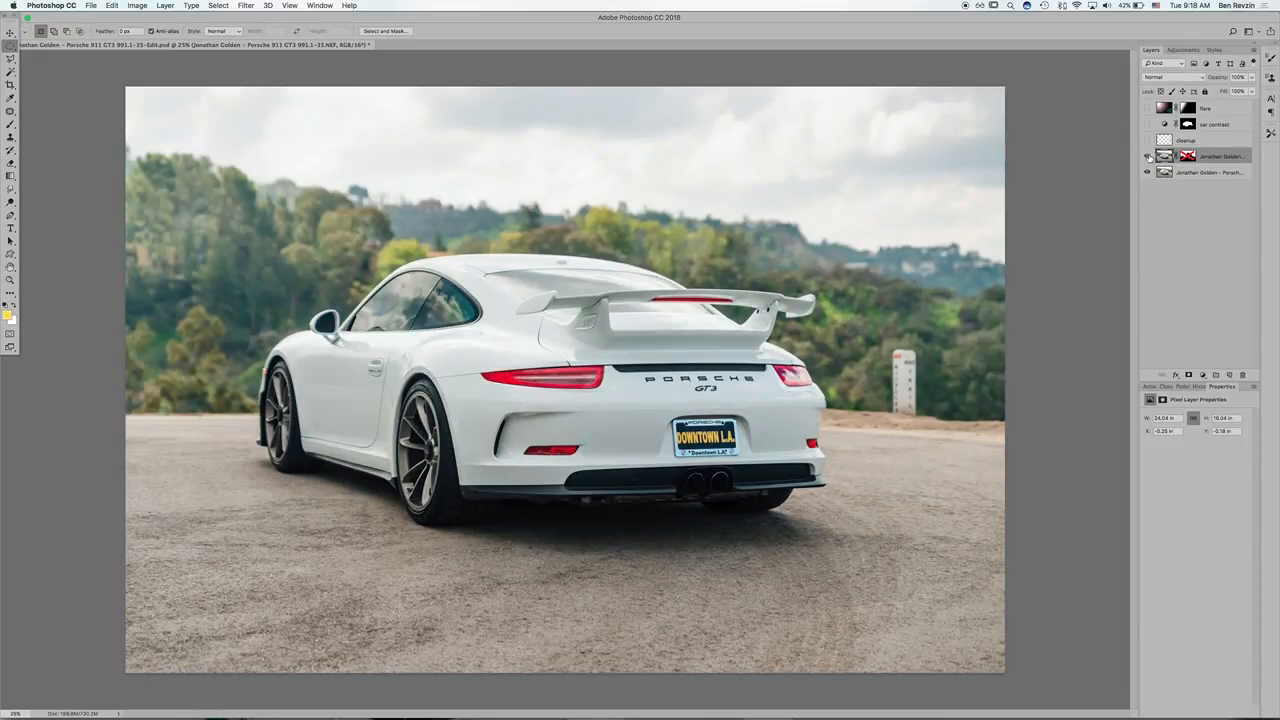
left_click(1147, 156)
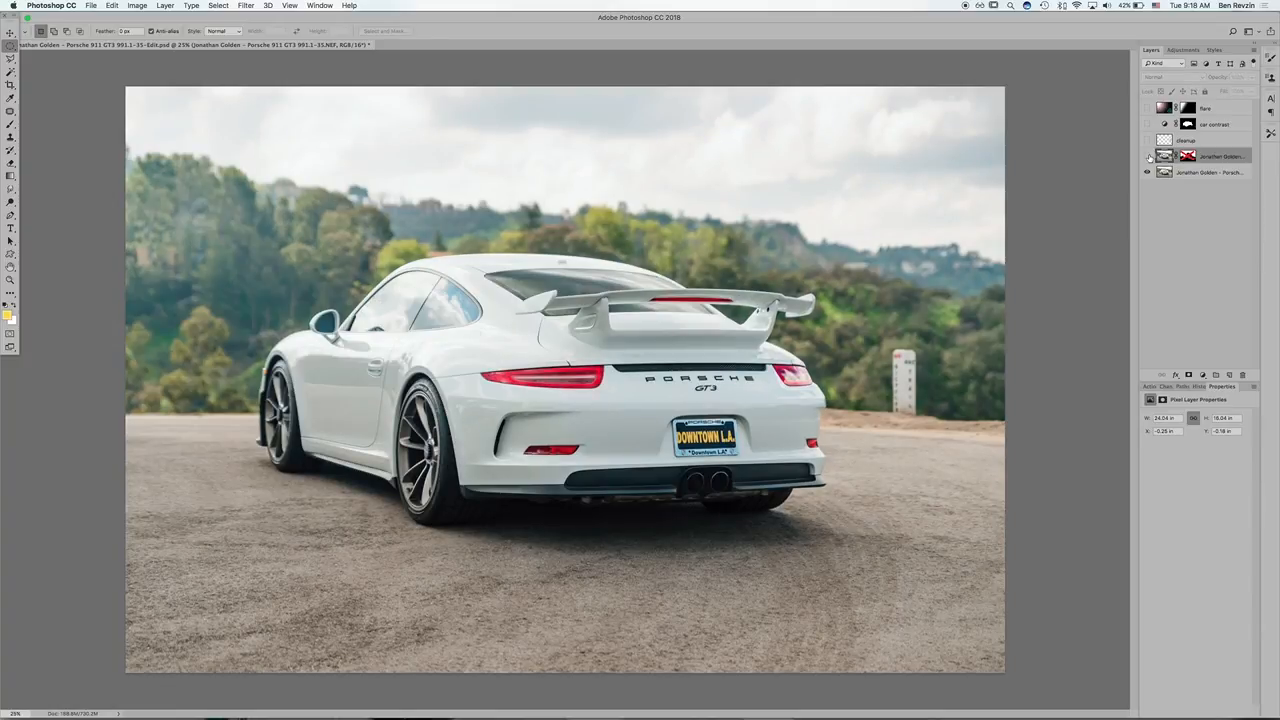
left_click(1147, 156)
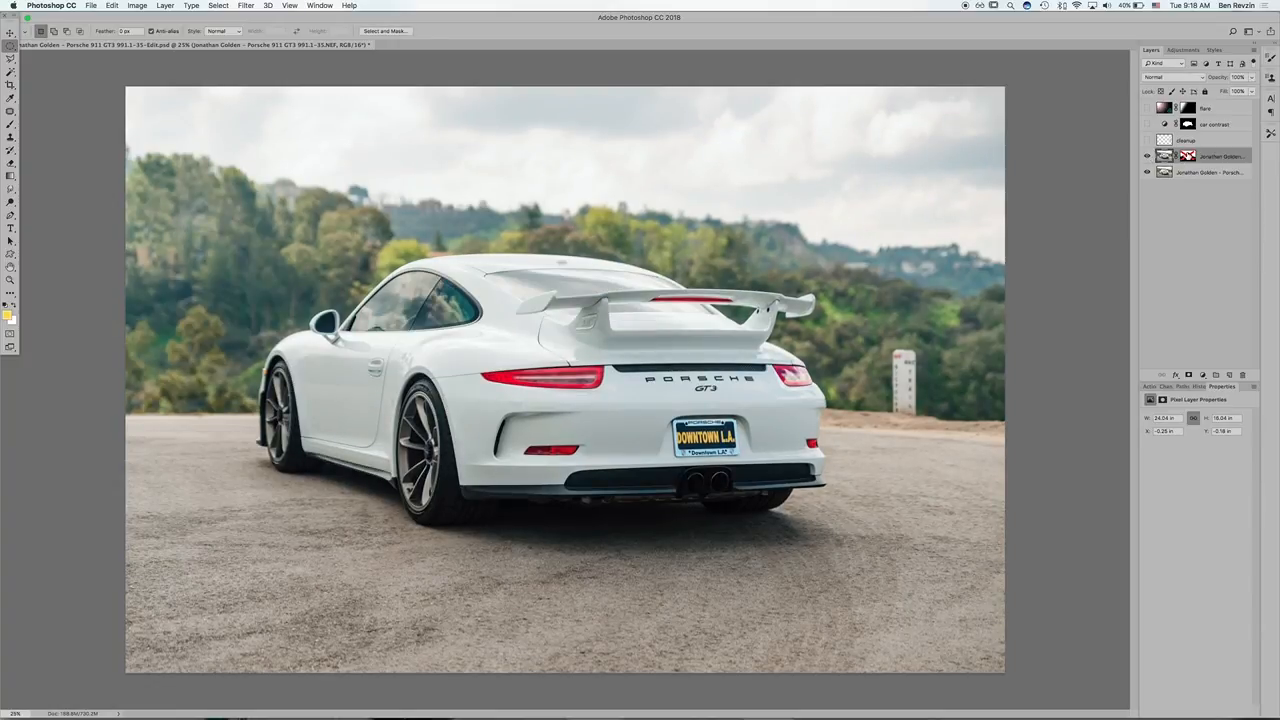
Step: Re-enable the upper photo layer's mask and leave Select and Mask without changes
left_click(1187, 156)
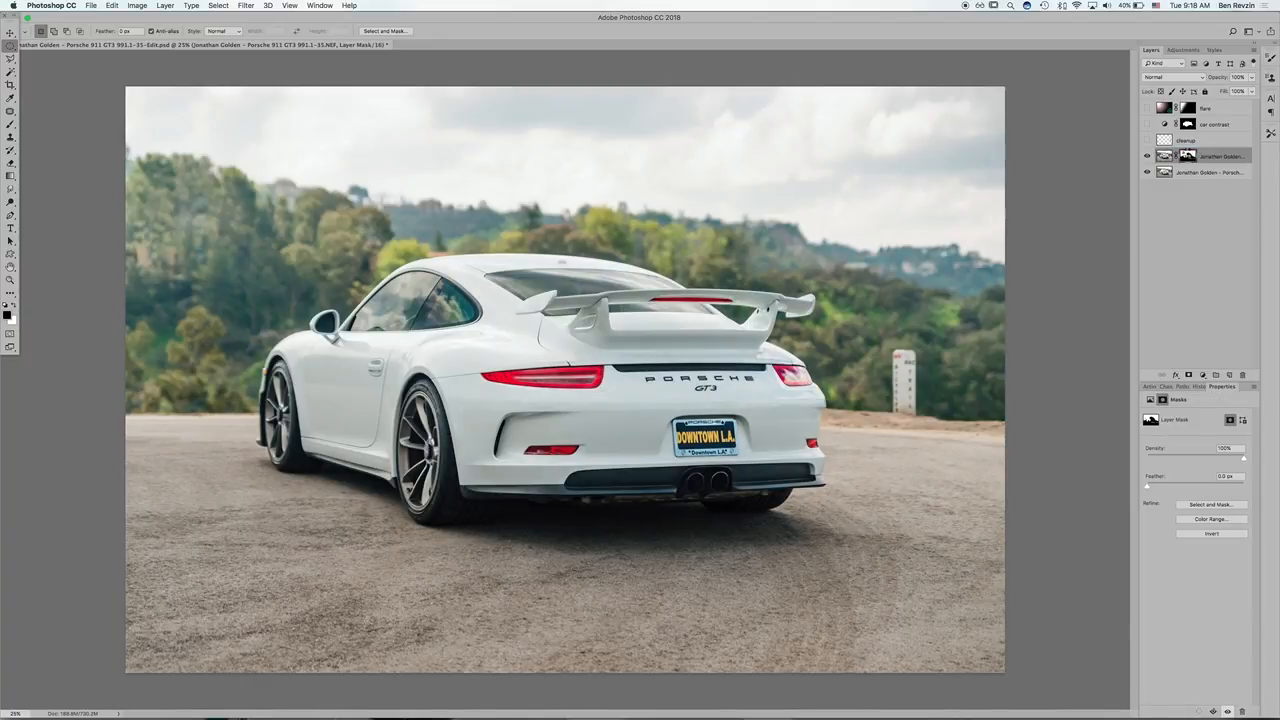
double_click(1187, 154)
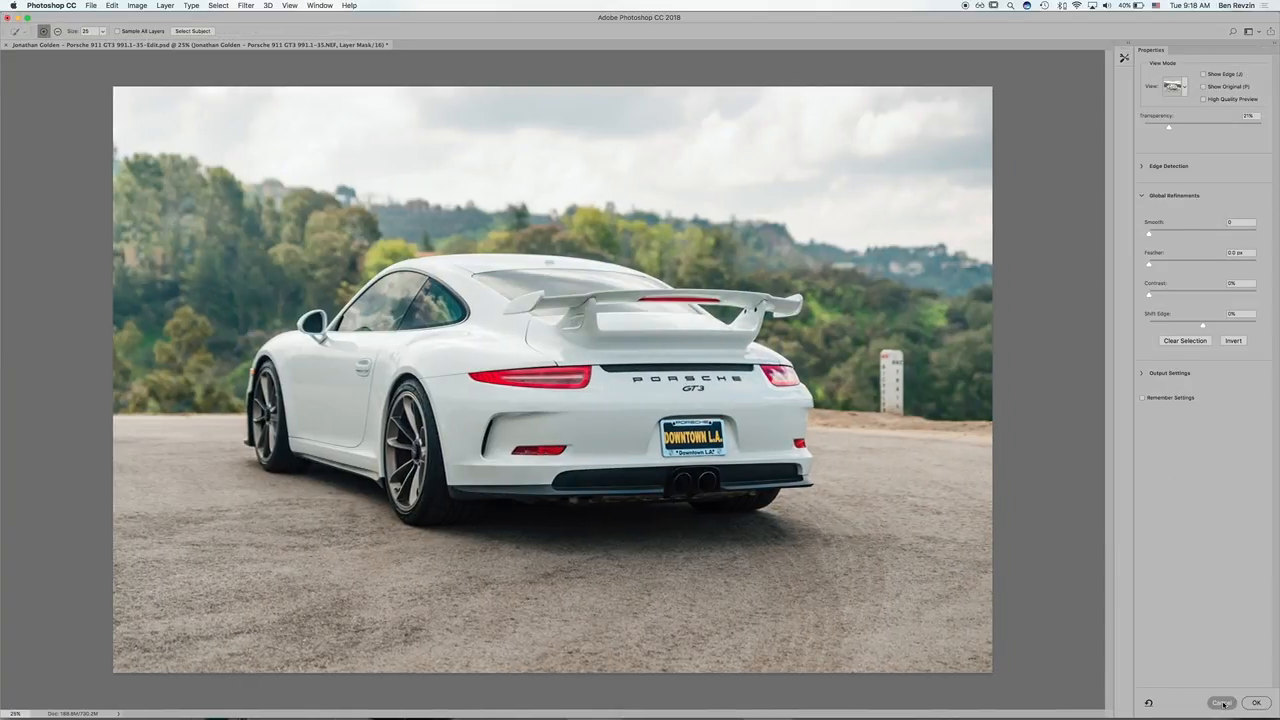
left_click(1222, 703)
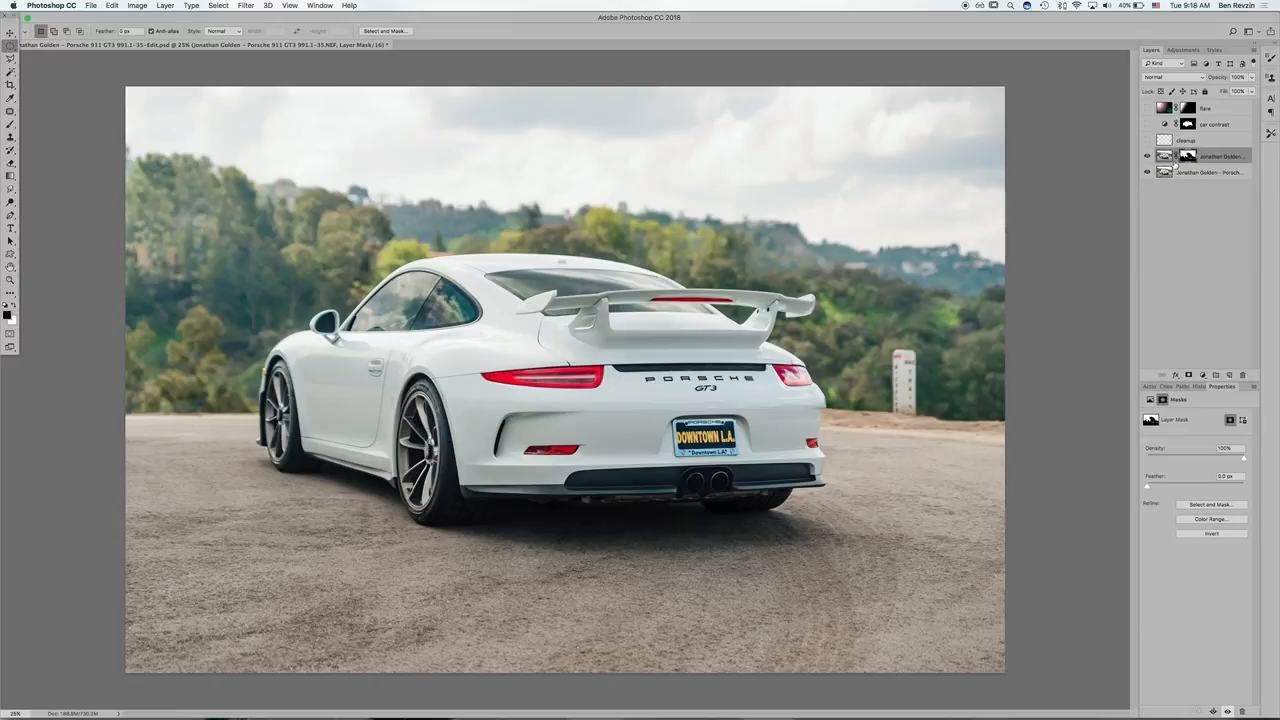
Step: Paint white on the upper layer's mask over the rear window with an enlarged brush to reveal that exposure
key("b")
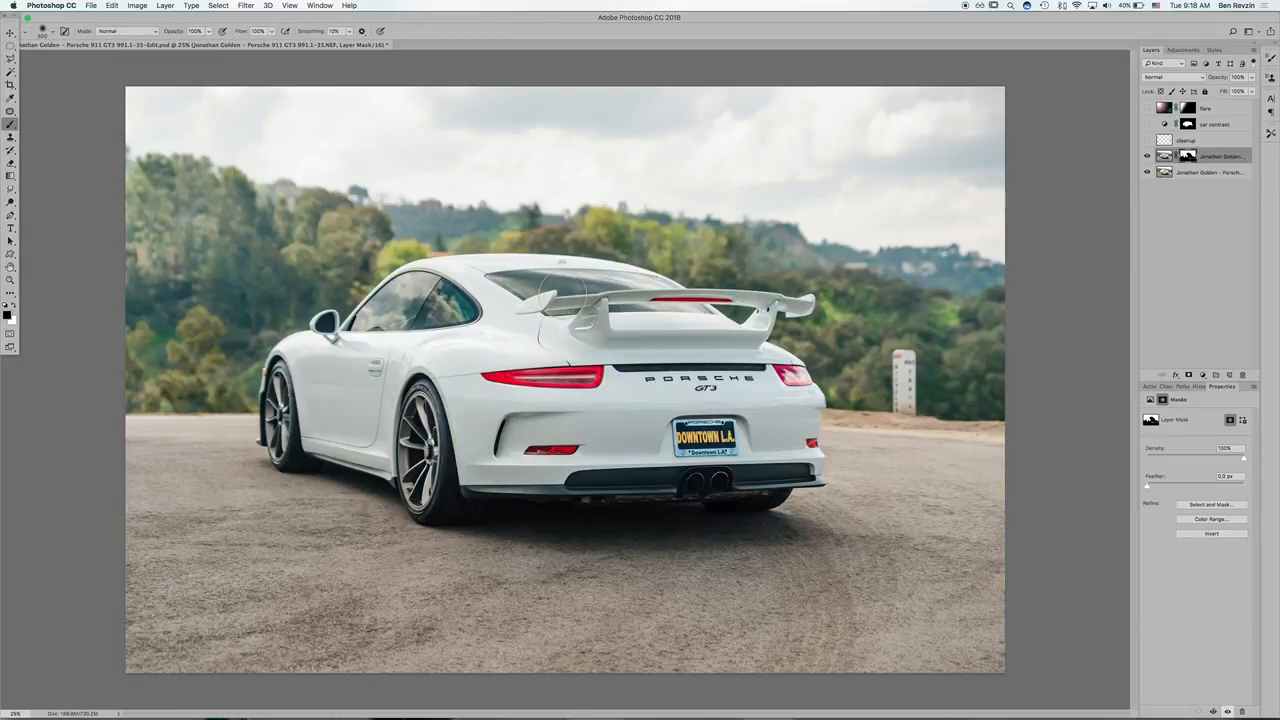
key("x")
key("bracketright")
key("bracketright")
key("bracketright")
key("bracketright")
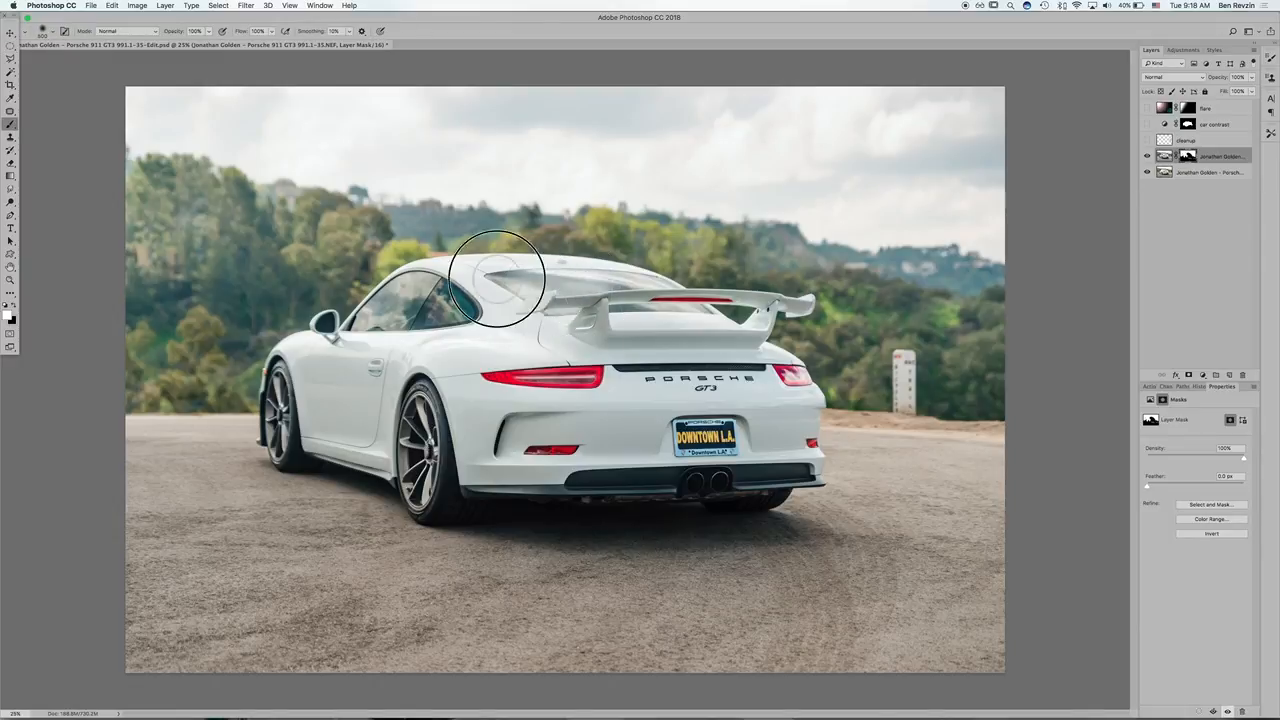
mouse_move(497, 278)
left_mouse_down()
mouse_move(691, 297)
mouse_move(674, 279)
mouse_move(532, 289)
mouse_move(654, 320)
mouse_move(653, 292)
mouse_move(686, 320)
left_mouse_up()
Step: Paint black on the mask over the rear window and spoiler area to bring back the base exposure
key("bracketleft")
key("bracketleft")
key("bracketleft")
key("bracketleft")
key("bracketleft")
key("x")
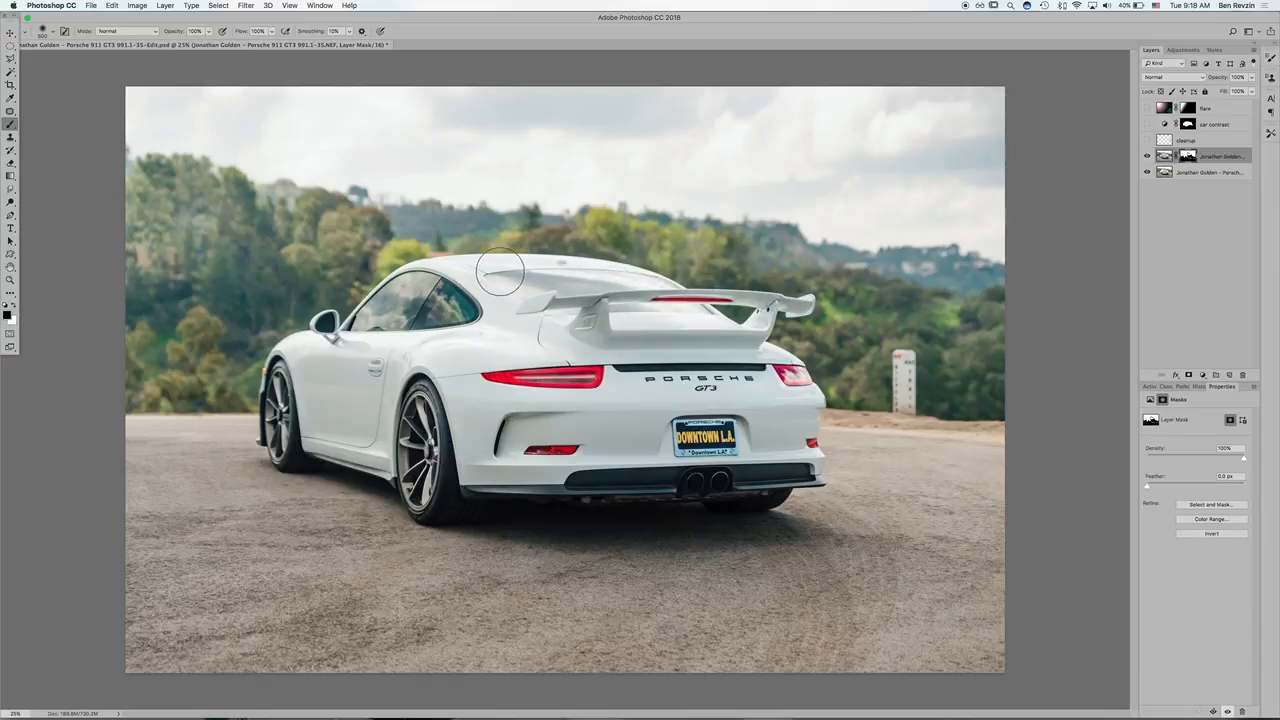
mouse_move(500, 271)
left_mouse_down()
mouse_move(644, 282)
mouse_move(720, 303)
left_mouse_up()
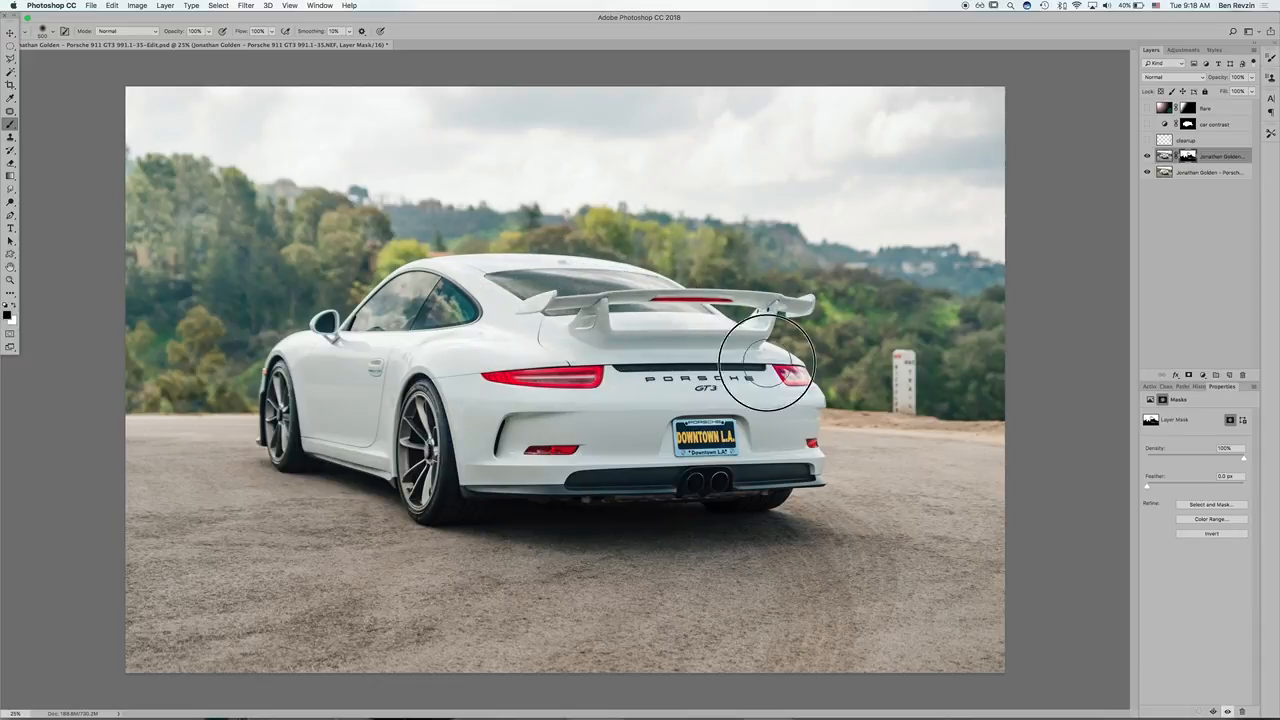
mouse_move(766, 362)
left_mouse_down()
mouse_move(663, 309)
mouse_move(645, 275)
mouse_move(537, 276)
mouse_move(634, 294)
mouse_move(603, 292)
mouse_move(682, 286)
left_mouse_up()
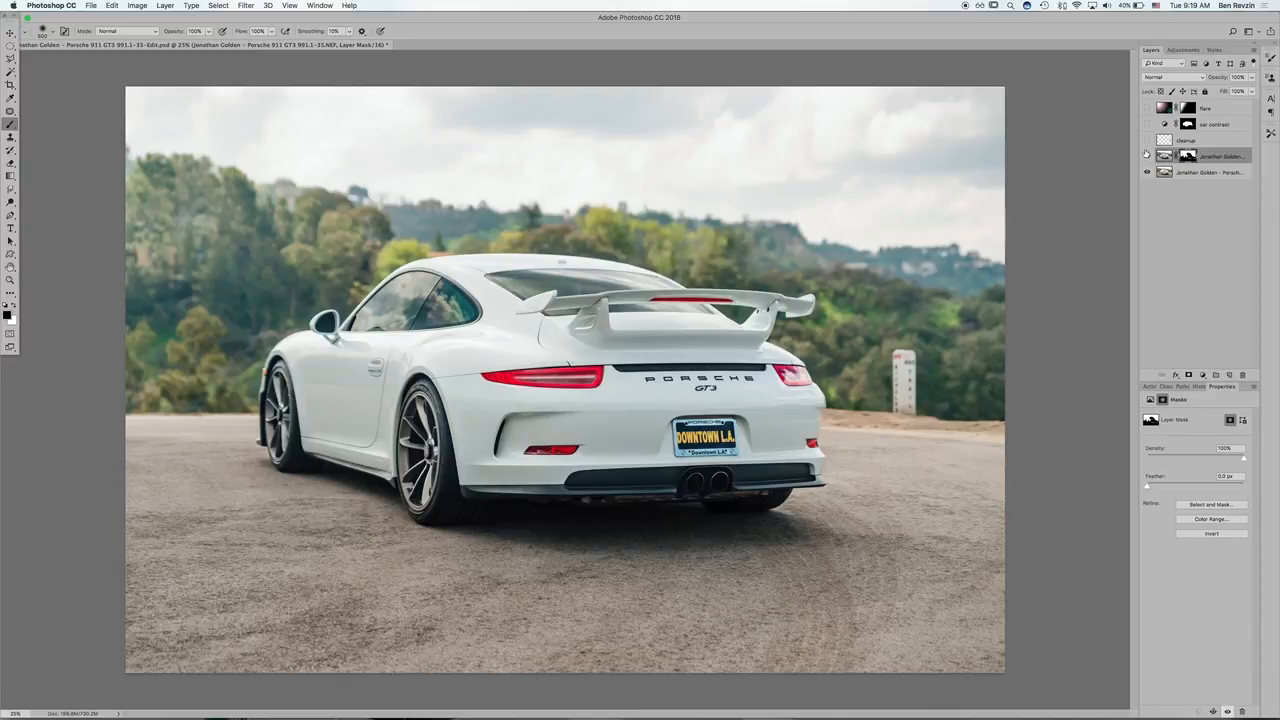
Step: Toggle the masked upper photo layer repeatedly to compare the side windows and car with and without the blend
left_click(1147, 157)
left_click(1147, 157)
left_click(1147, 157)
left_click(1147, 157)
left_click(1147, 157)
left_click(1147, 157)
left_click(1147, 157)
left_click(1147, 157)
key("m")
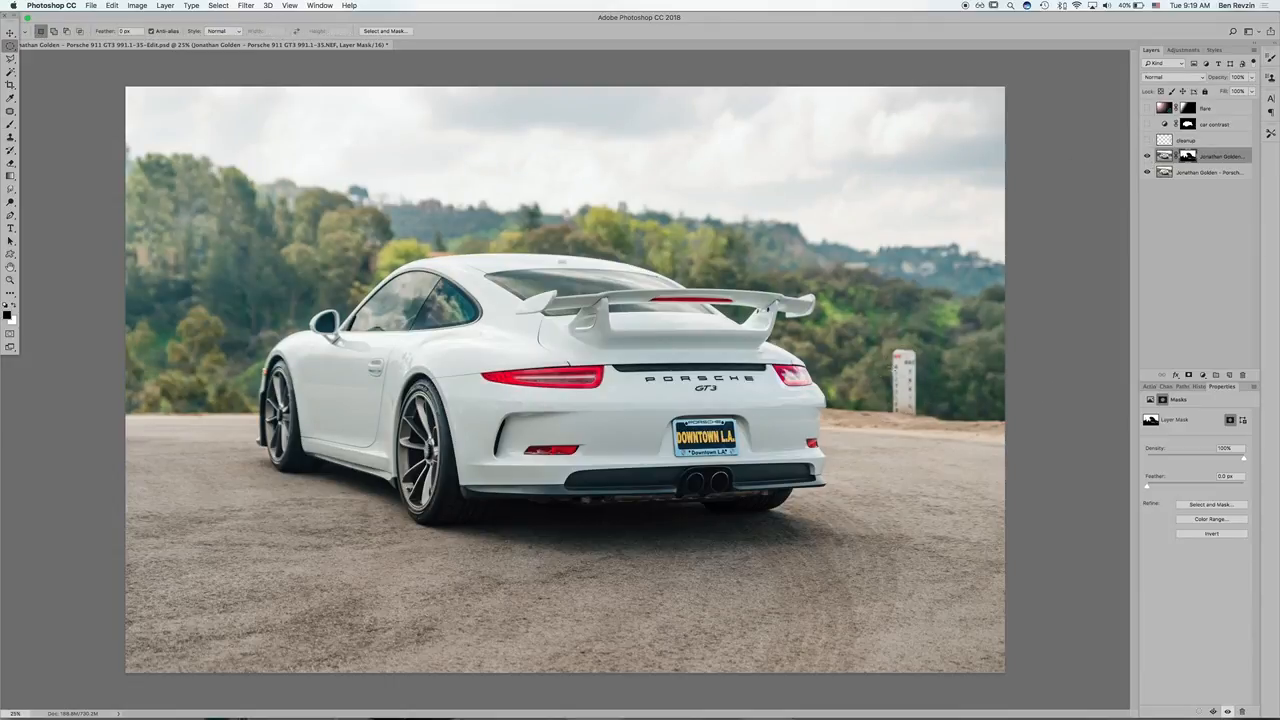
Step: Compare the photo with the cleanup layer hidden and shown, checking the area around the roadside marker post
left_click(1147, 140)
left_click(1147, 140)
left_click(1147, 140)
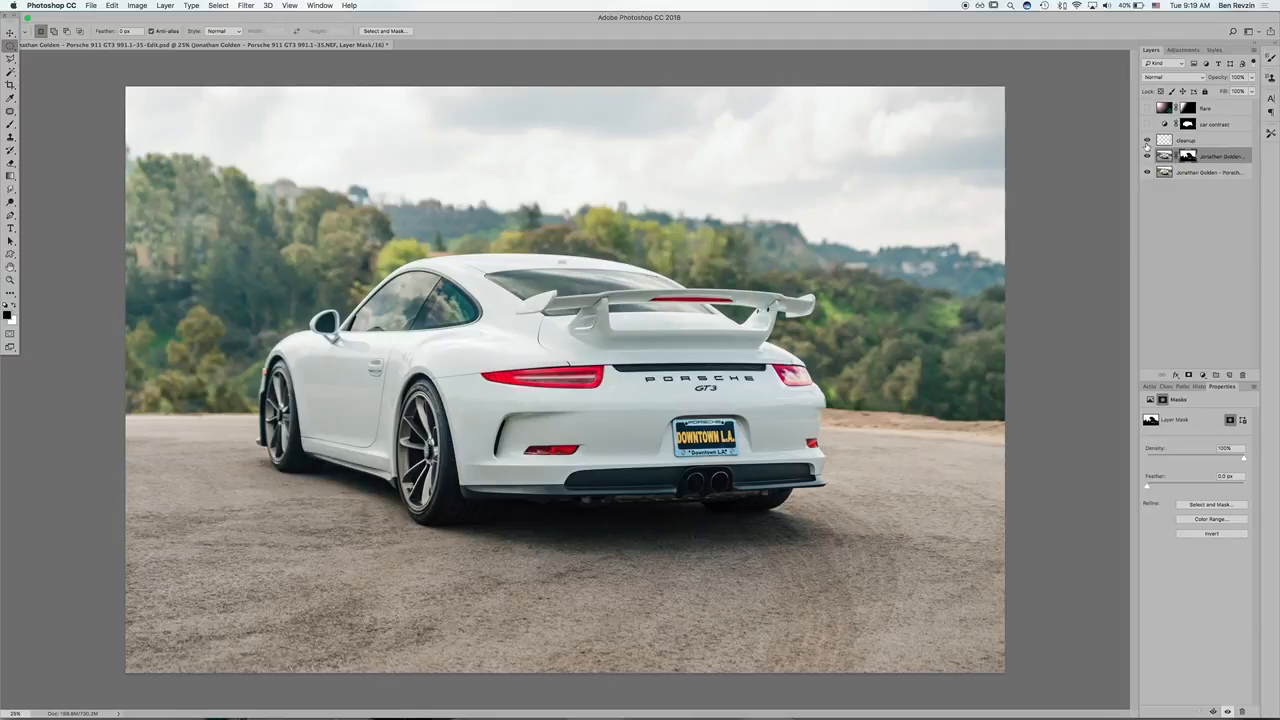
left_click(1147, 140)
left_click(1147, 140)
left_click(1147, 140)
left_click(1147, 140)
left_click(1147, 140)
Step: Add a new empty layer named "clean 2" directly above the masked photo layer
key("super+shift+n")
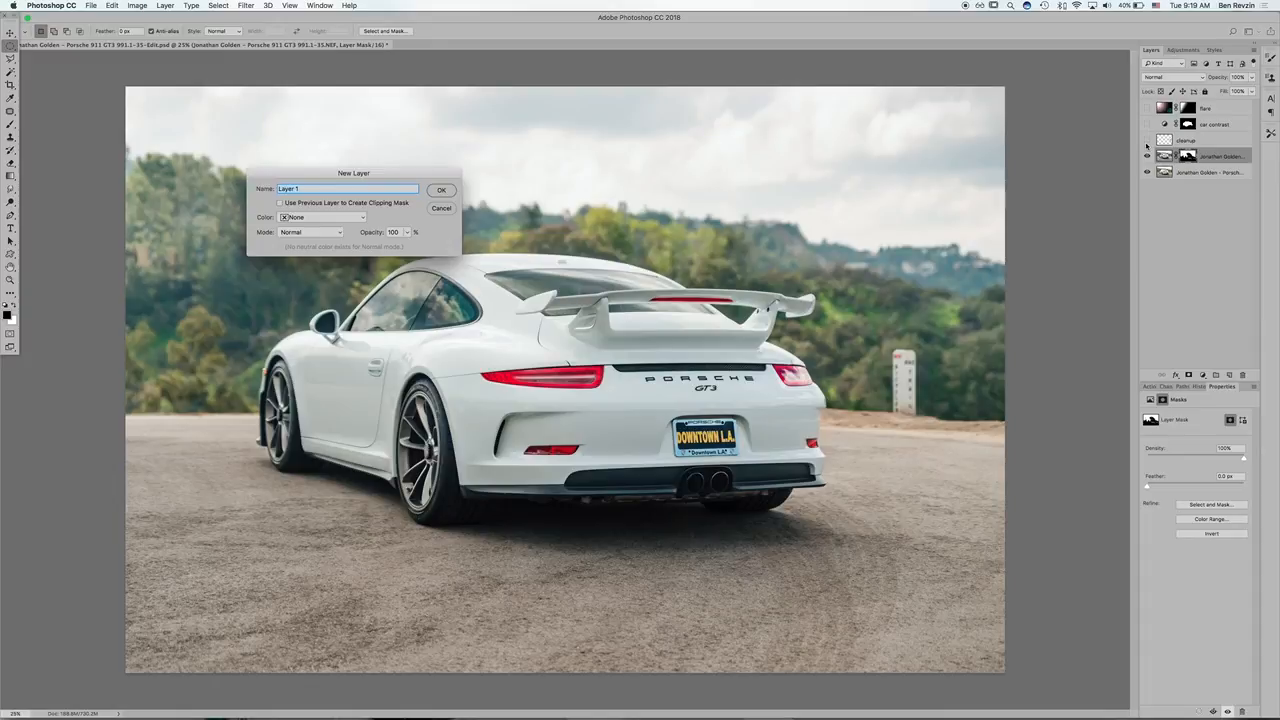
type("clean 2")
key("Return")
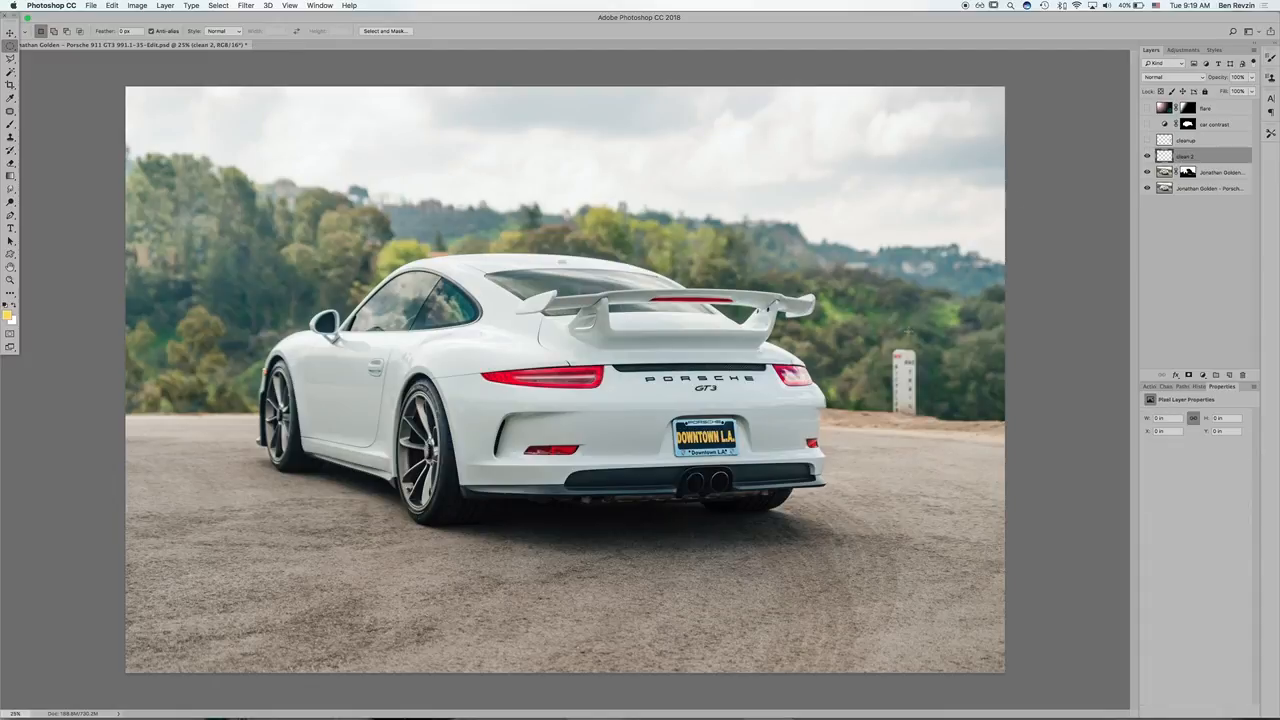
Step: Remove the white roadside marker post with the content-aware Patch tool on the clean 2 layer, and clear the selection
key("j")
mouse_move(887, 344)
left_mouse_down()
mouse_move(889, 414)
mouse_move(908, 420)
mouse_move(921, 415)
mouse_move(922, 362)
mouse_move(899, 344)
mouse_move(944, 366)
left_mouse_up()
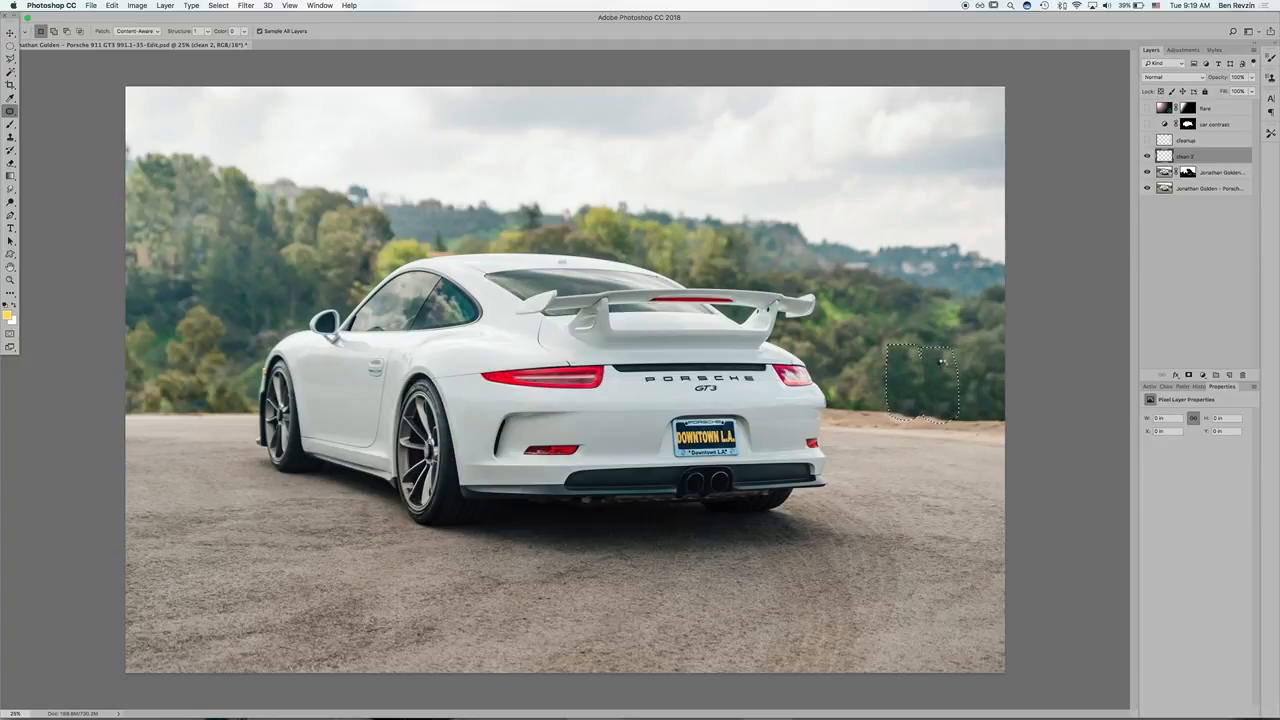
key("super+d")
Step: Compare the photo with the clean 2 layer hidden and shown to check the marker post removal
left_click(1147, 160)
left_click(1147, 160)
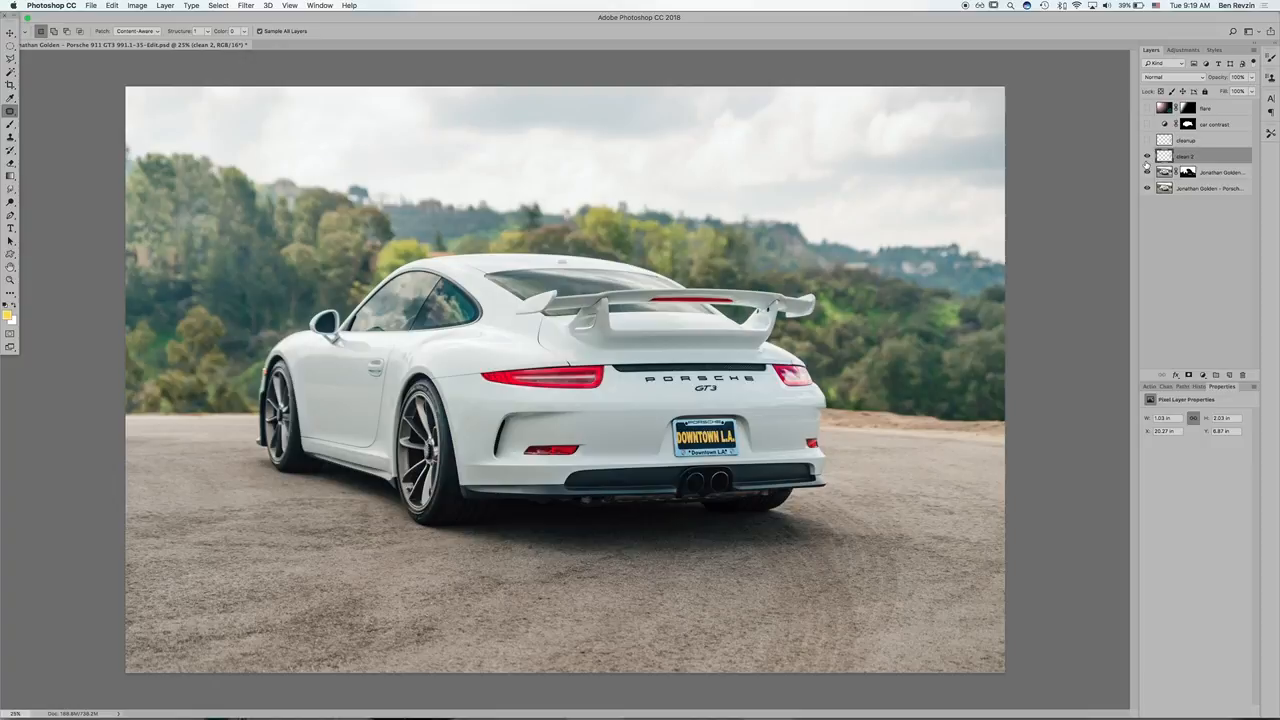
left_click(1147, 160)
left_click(1147, 160)
left_click(1147, 160)
left_click(1147, 160)
Step: Toggle the car contrast adjustment layer to compare its effect on the car, leaving it shown
left_click(1147, 125)
left_click(1147, 125)
left_click(1147, 125)
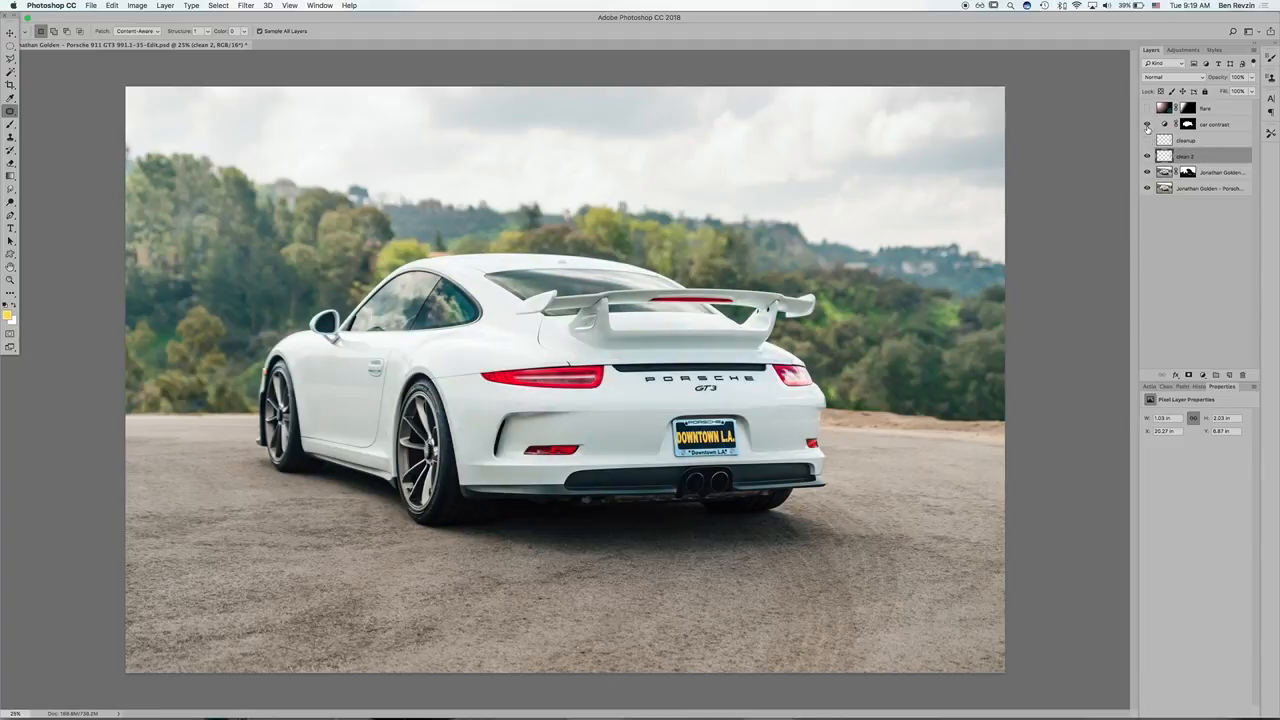
Step: Compare the car with the car contrast adjustment layer shown and hidden, leaving that layer hidden
left_click(1147, 125)
left_click(1147, 125)
left_click(1147, 126)
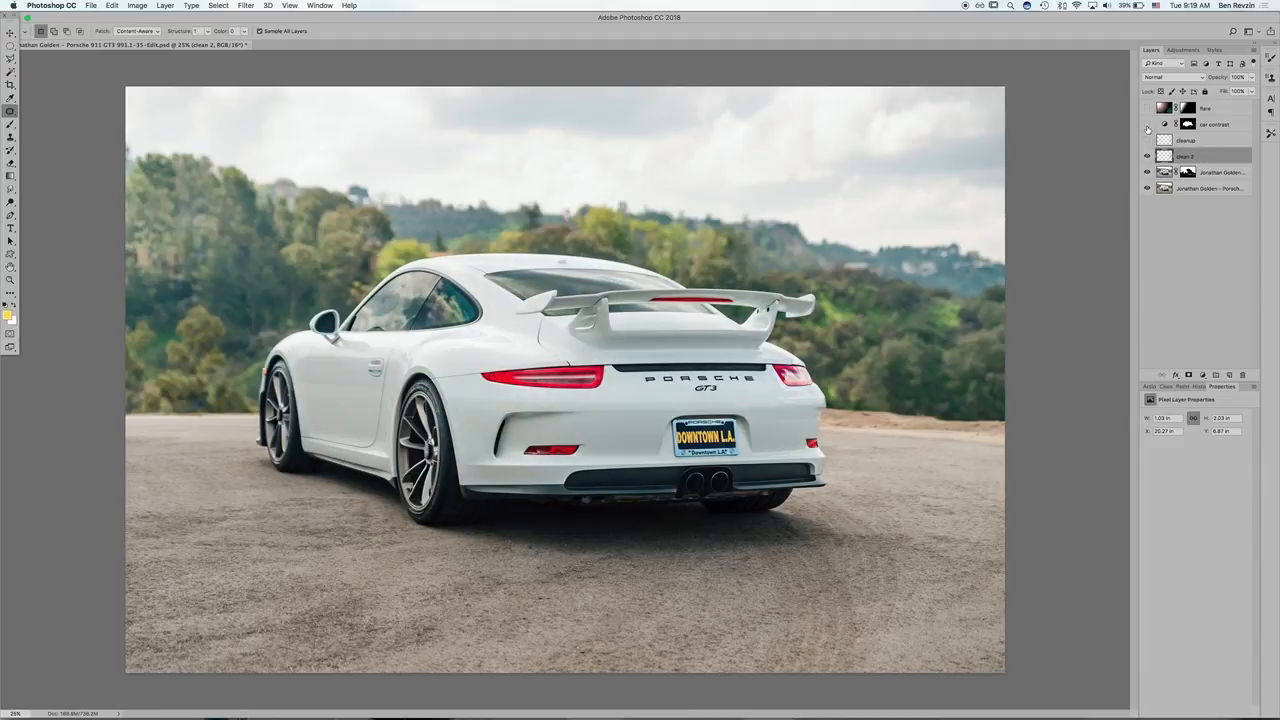
Step: Select the car on the bottom photo layer with Select Subject
key("w")
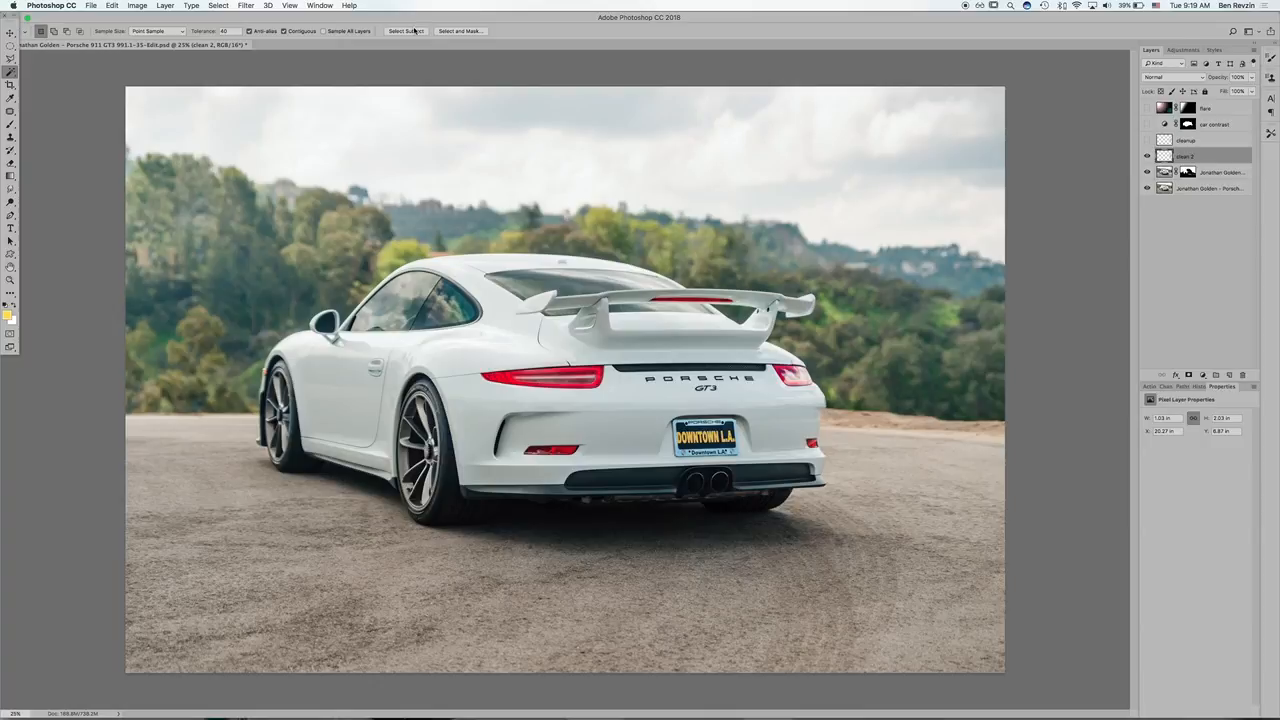
left_click(1160, 190)
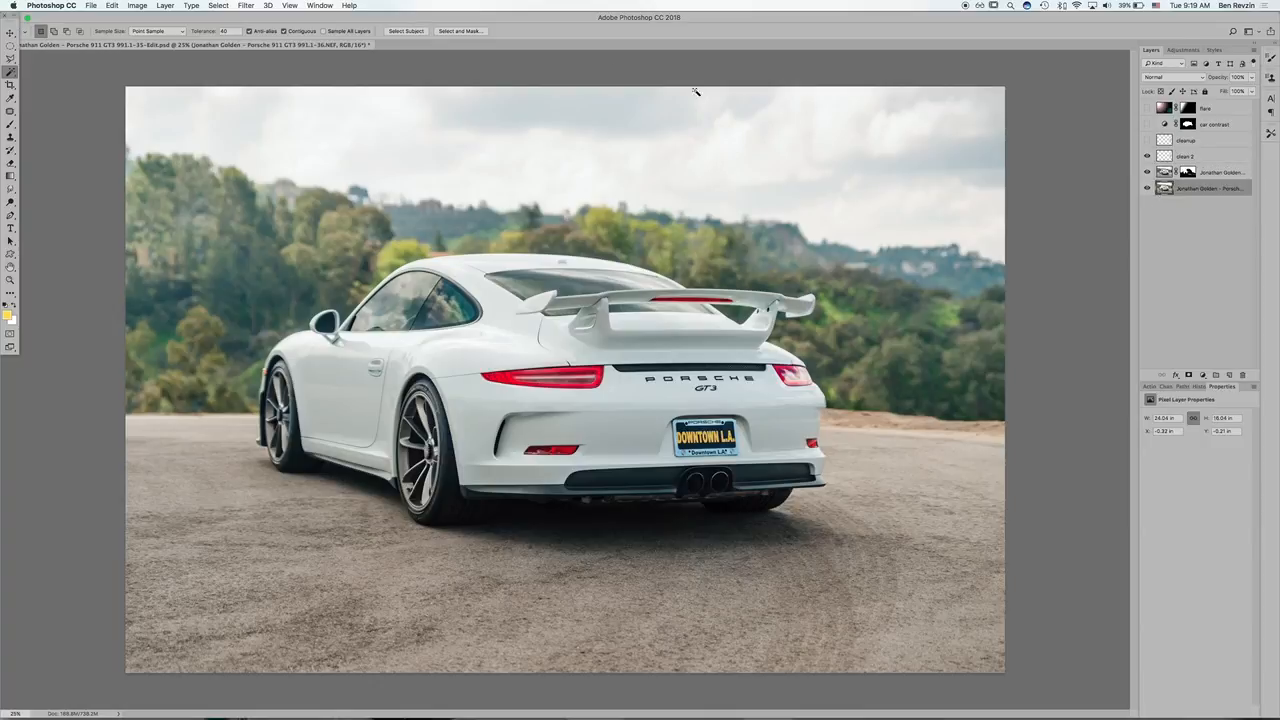
left_click(403, 31)
Step: Subtract the shadowed ground beneath the rear bumper from the car selection with the Polygonal Lasso
key("l")
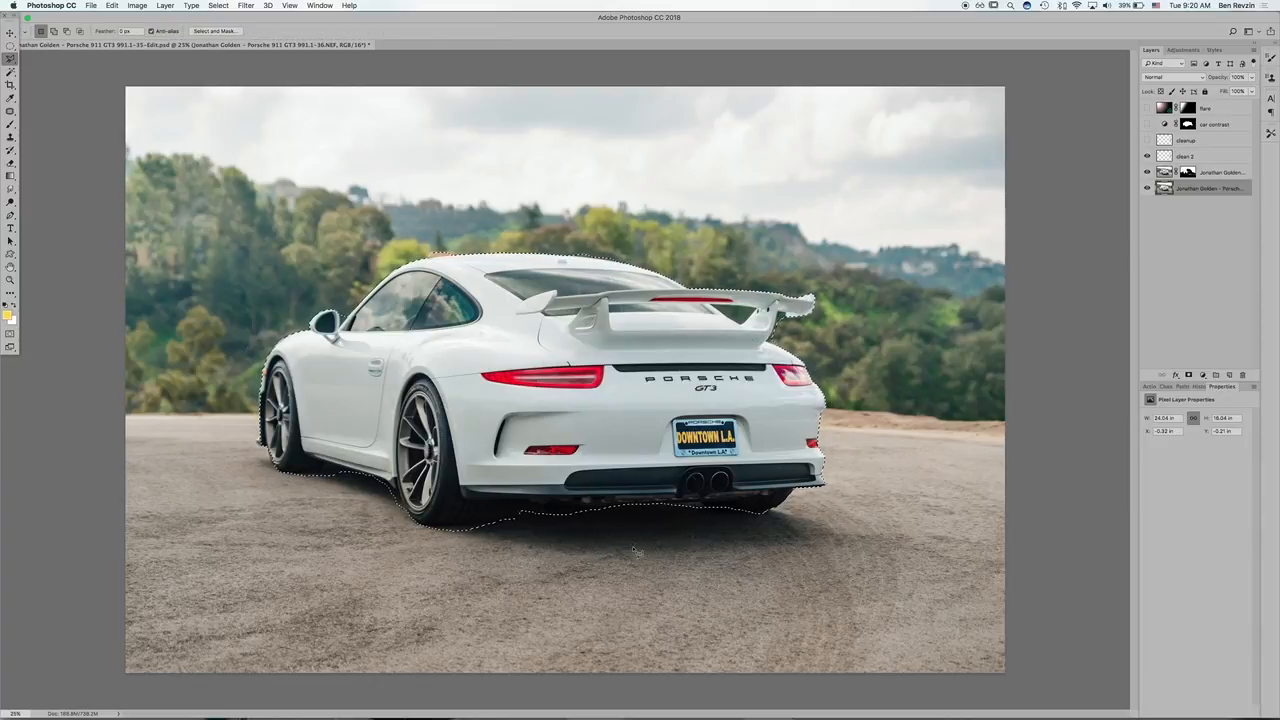
key("alt")
left_click(469, 528, "alt")
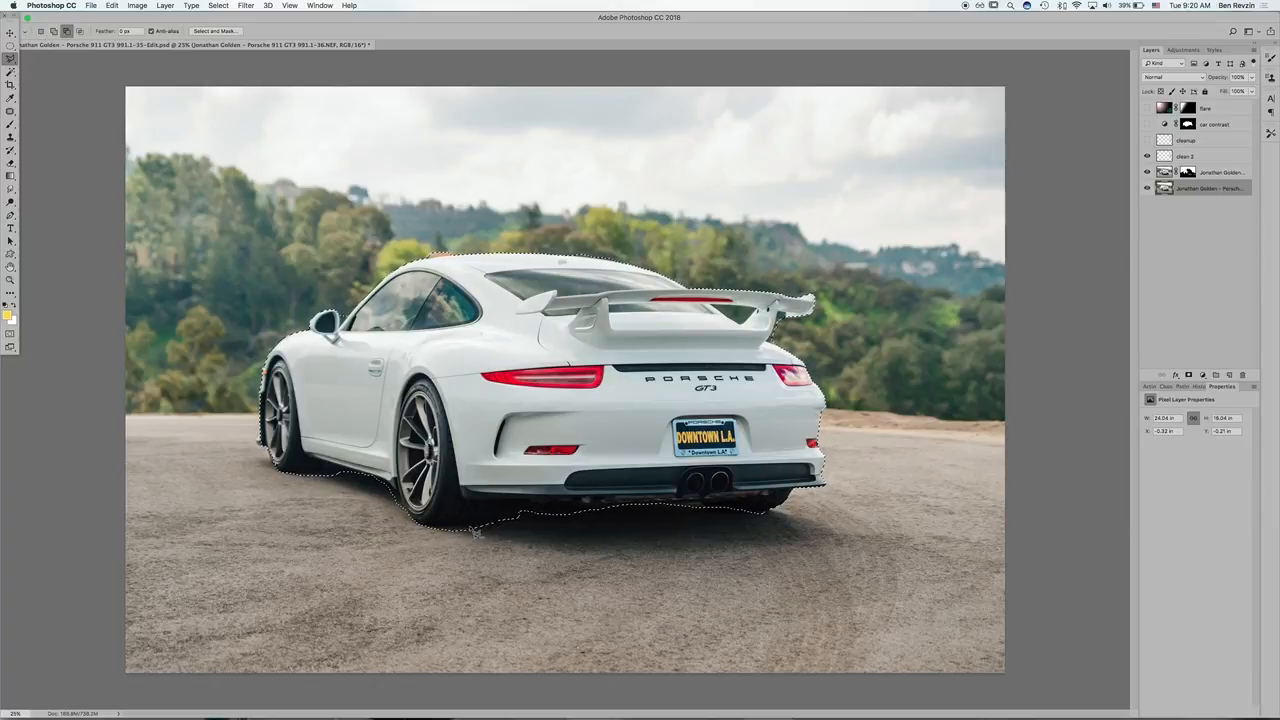
left_click(486, 517)
left_click_drag(497, 507, 647, 510)
left_click(806, 527, "alt")
left_click(690, 597, "alt")
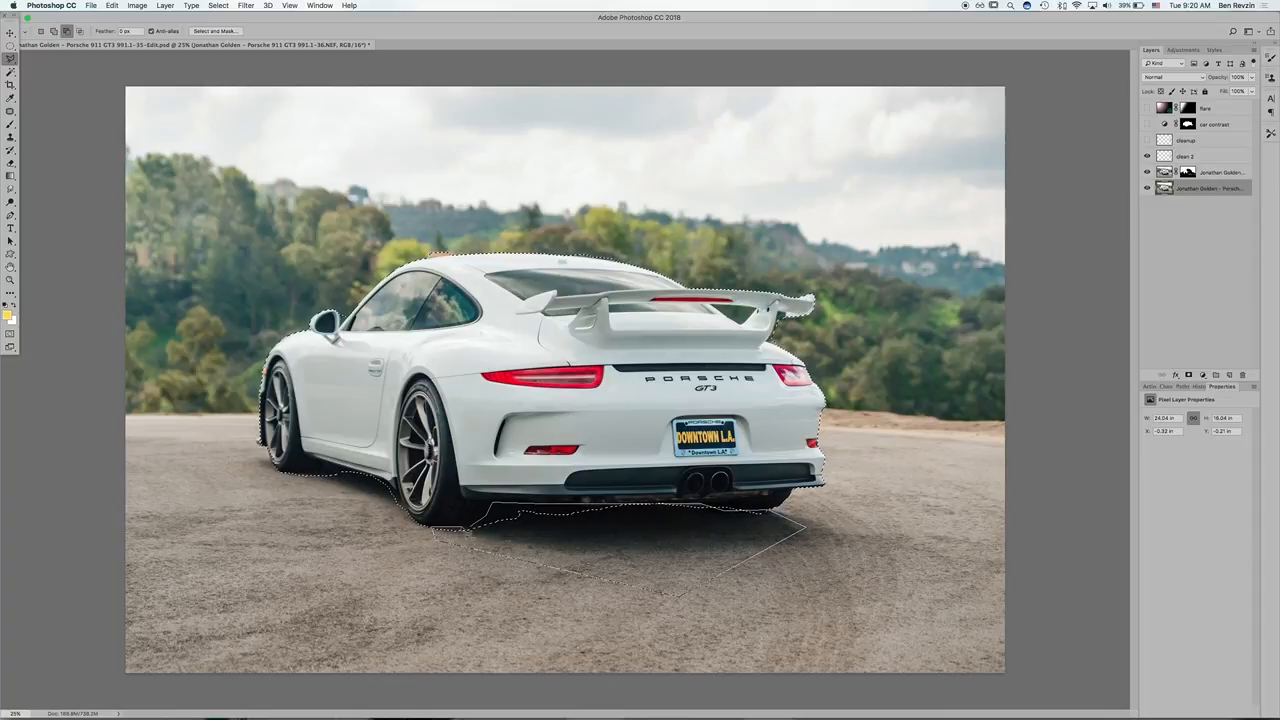
left_click(466, 529, "alt")
Step: Subtract the strip of ground between the front and rear wheels from the car selection
right_click(402, 510)
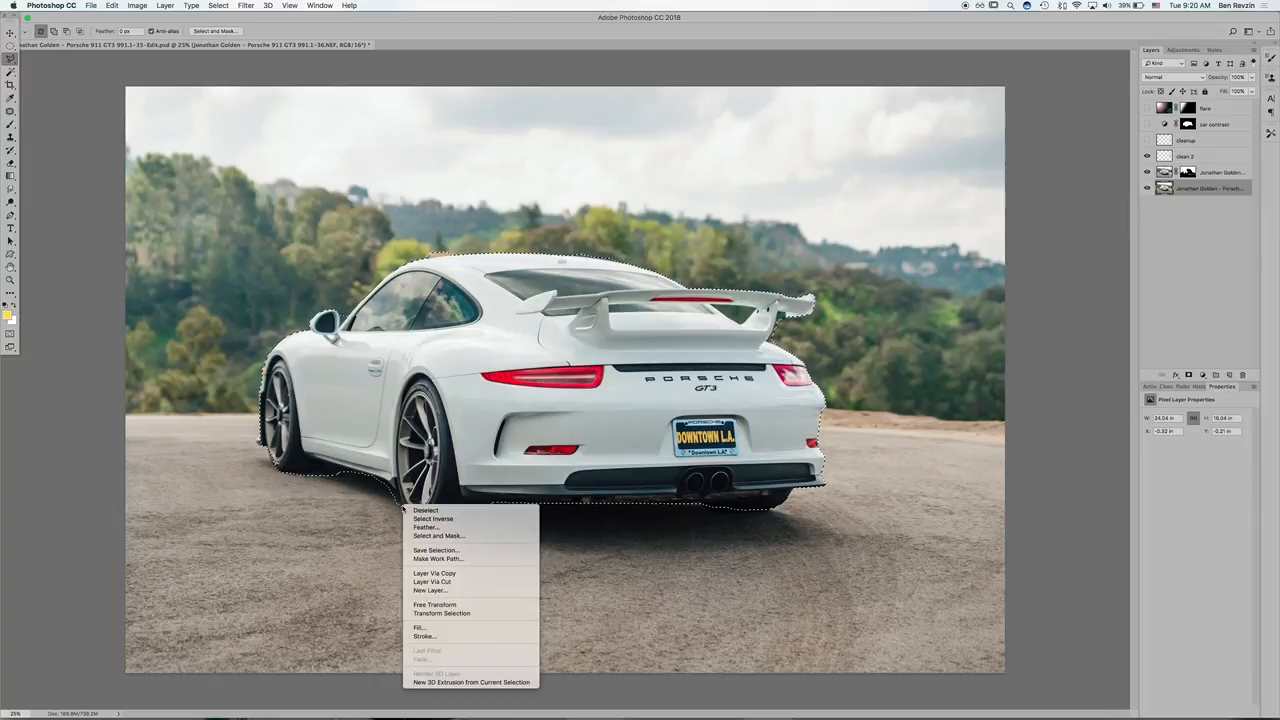
key("Escape")
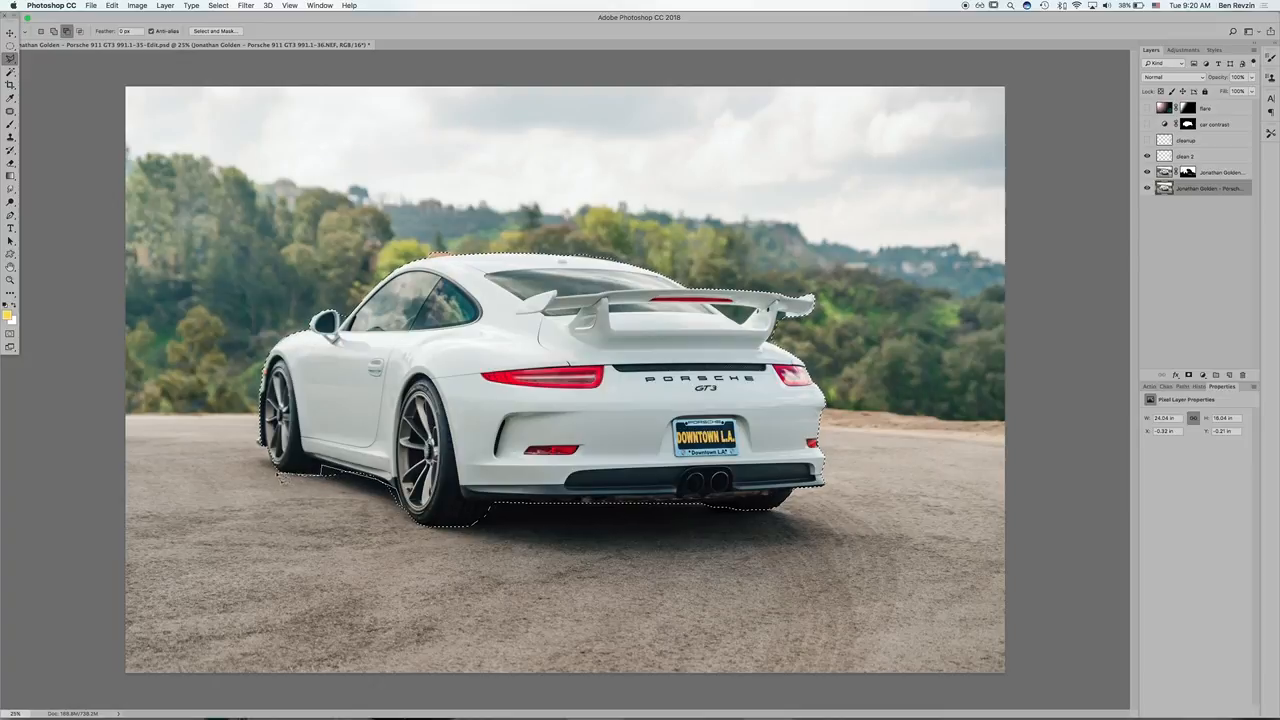
left_click(275, 499)
double_click(407, 548)
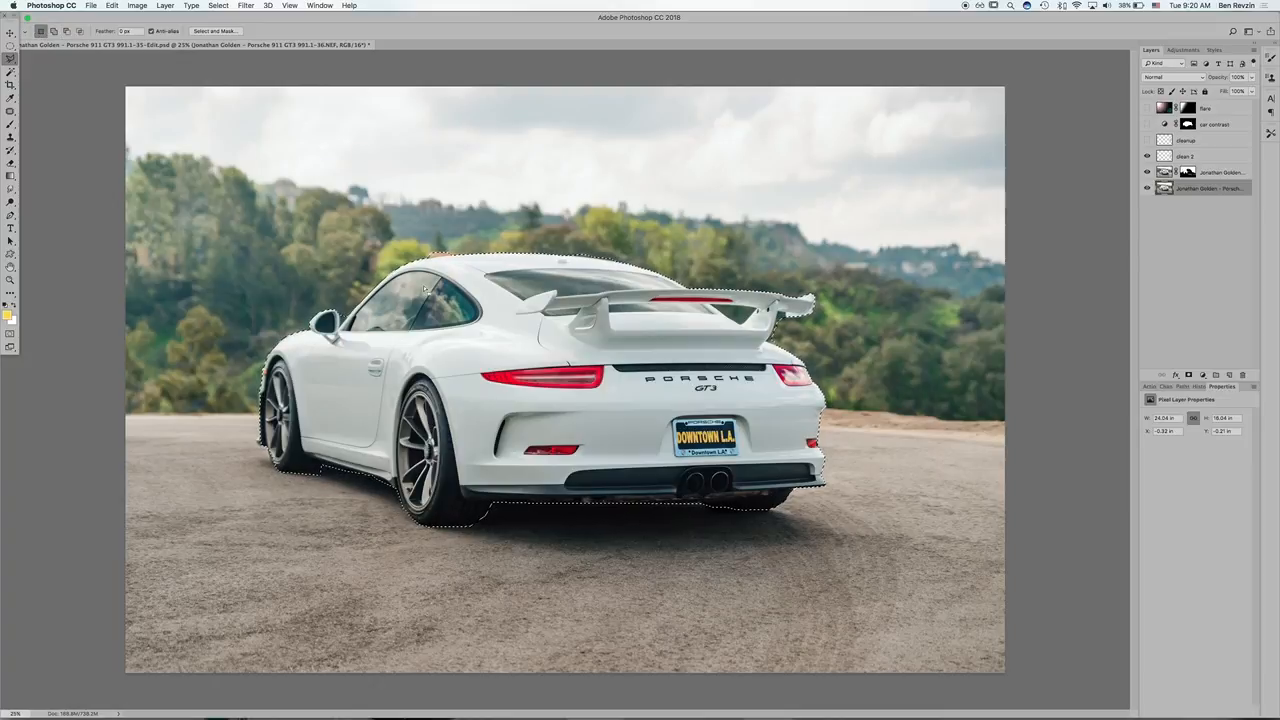
Step: Subtract the stray background bits along the side mirror and the roof edge from the car selection
key("alt")
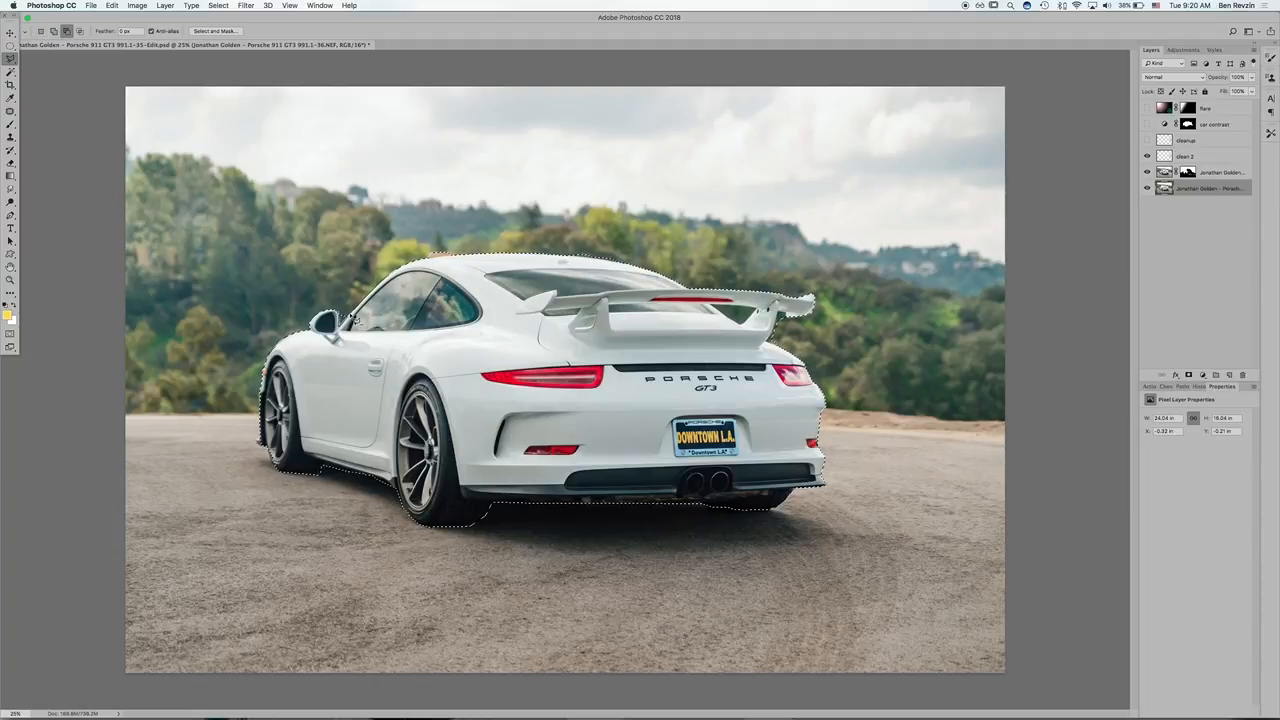
double_click(347, 317)
key("alt")
double_click(416, 245)
key("alt")
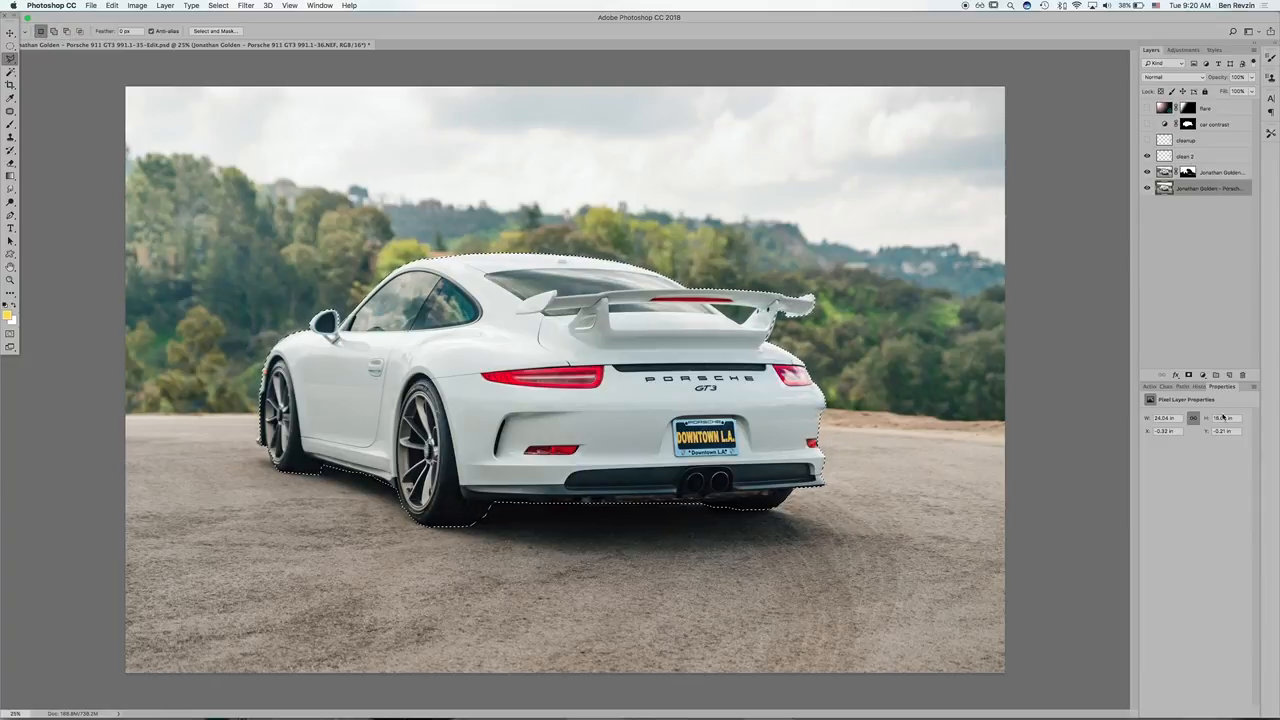
Step: Add a Brightness/Contrast adjustment layer masked to the car selection and move it directly below the flare layer
left_click(1203, 375)
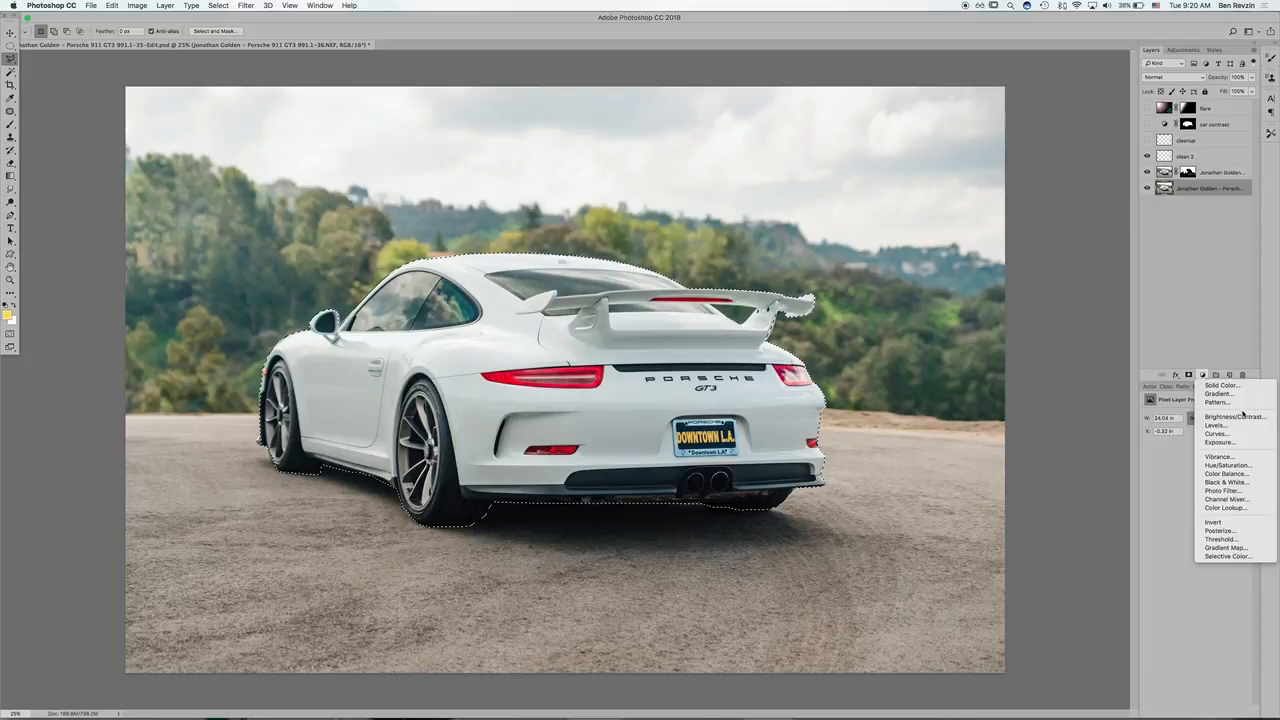
left_click(1232, 416)
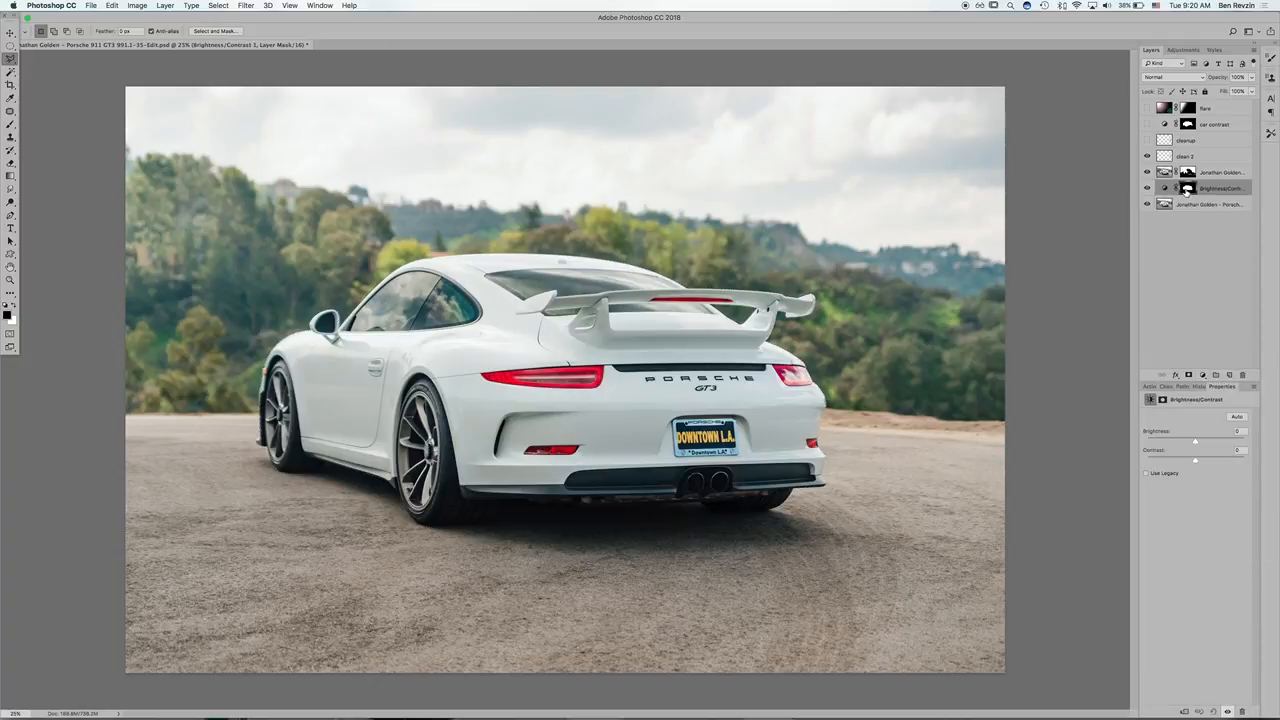
left_click_drag(1183, 193, 1162, 122)
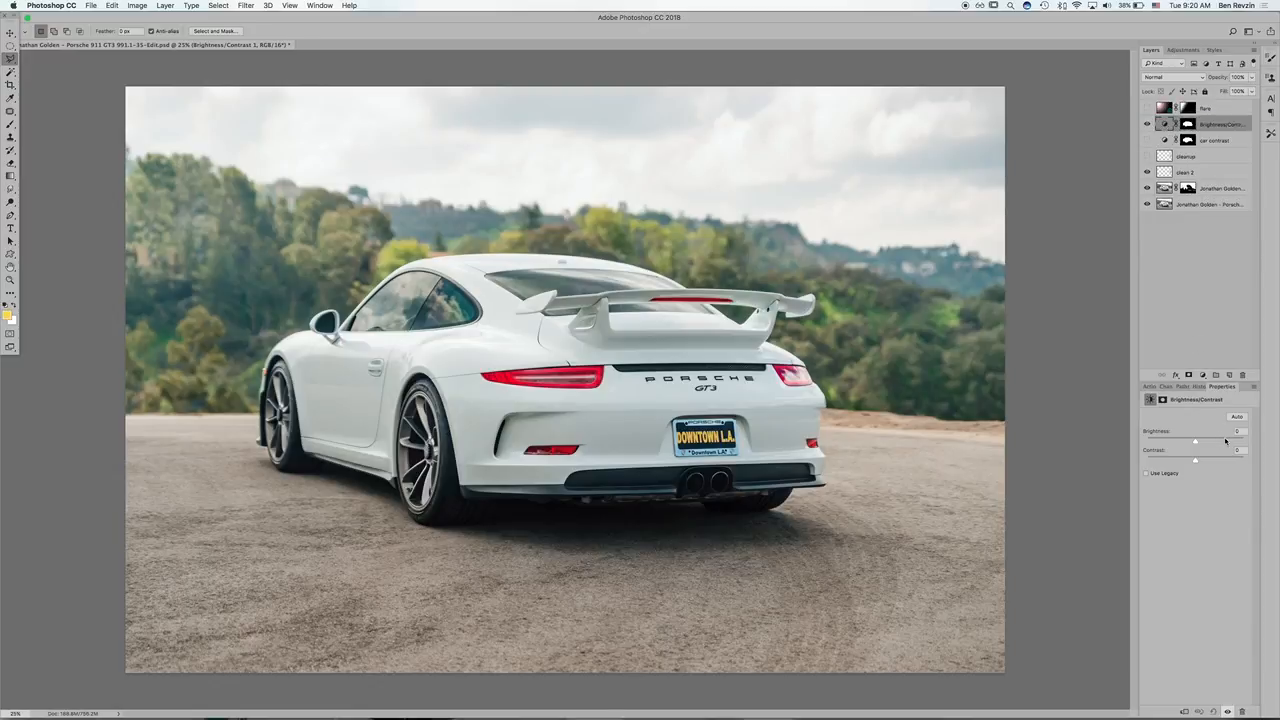
Step: Raise the adjustment's brightness to 150 to expose mask errors, and paint black on its mask over the ground beside the front wheel
left_click_drag(1217, 441, 1245, 437)
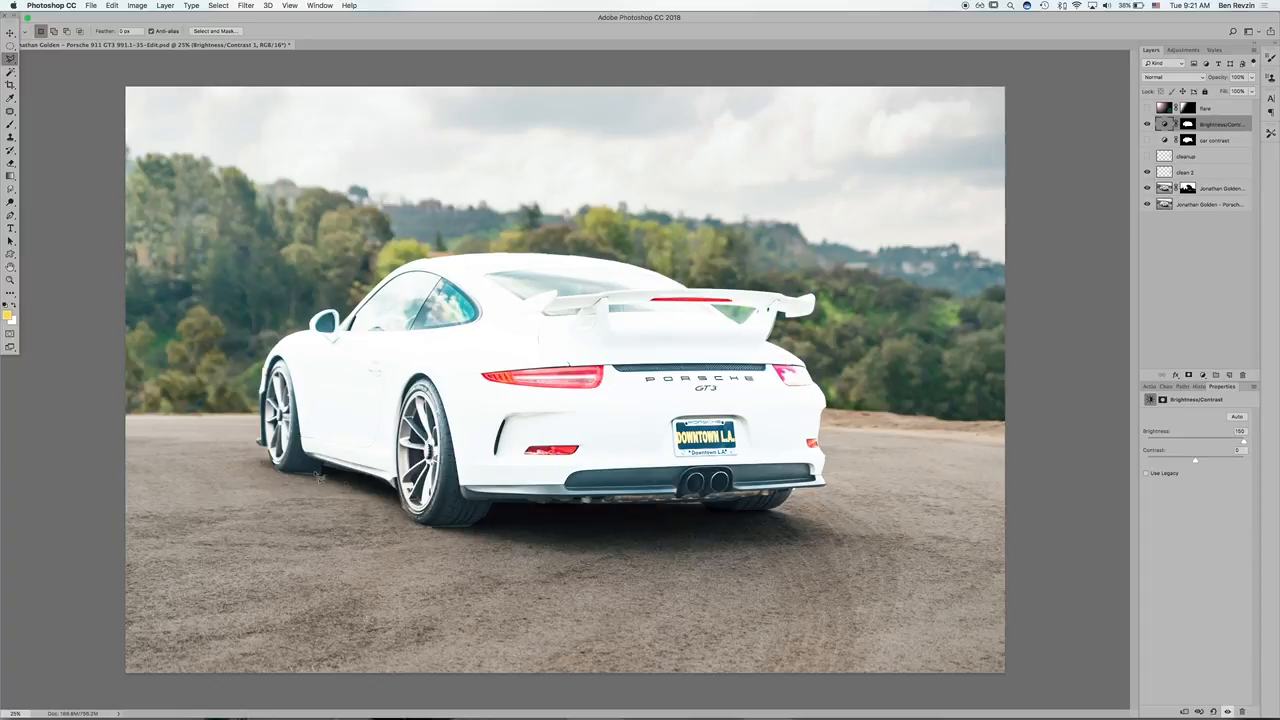
key("b")
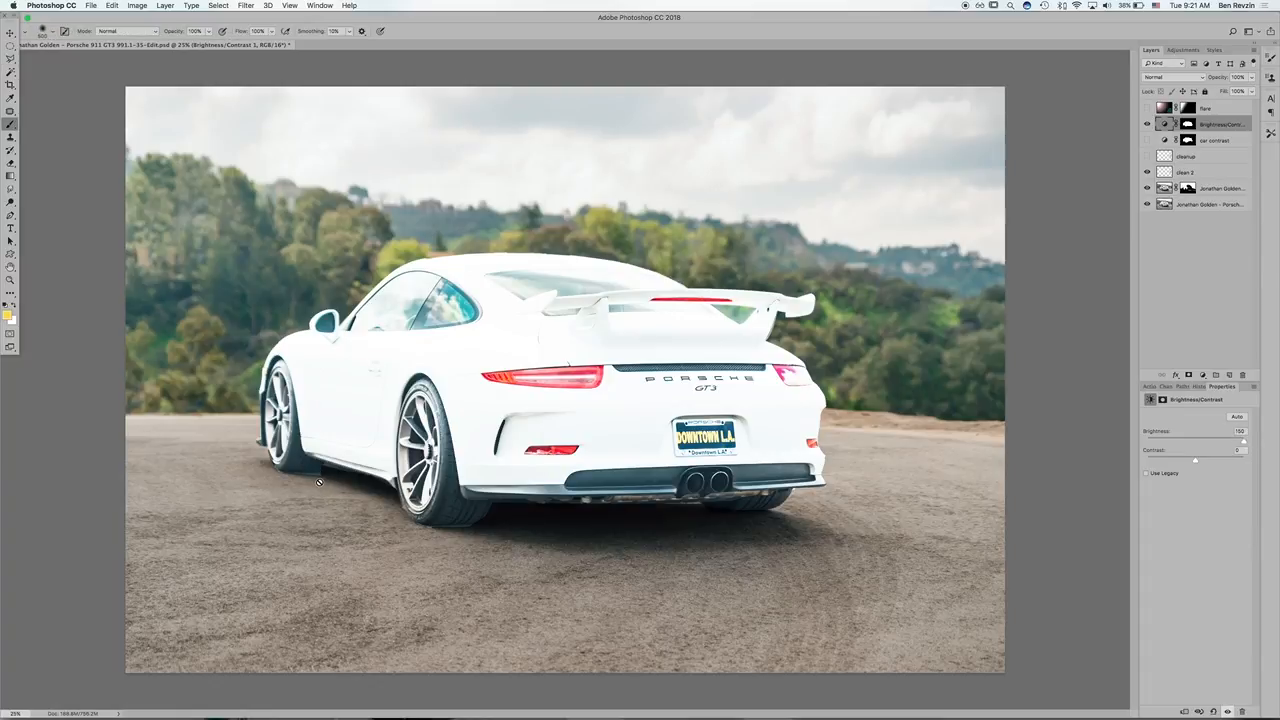
left_click(1188, 124)
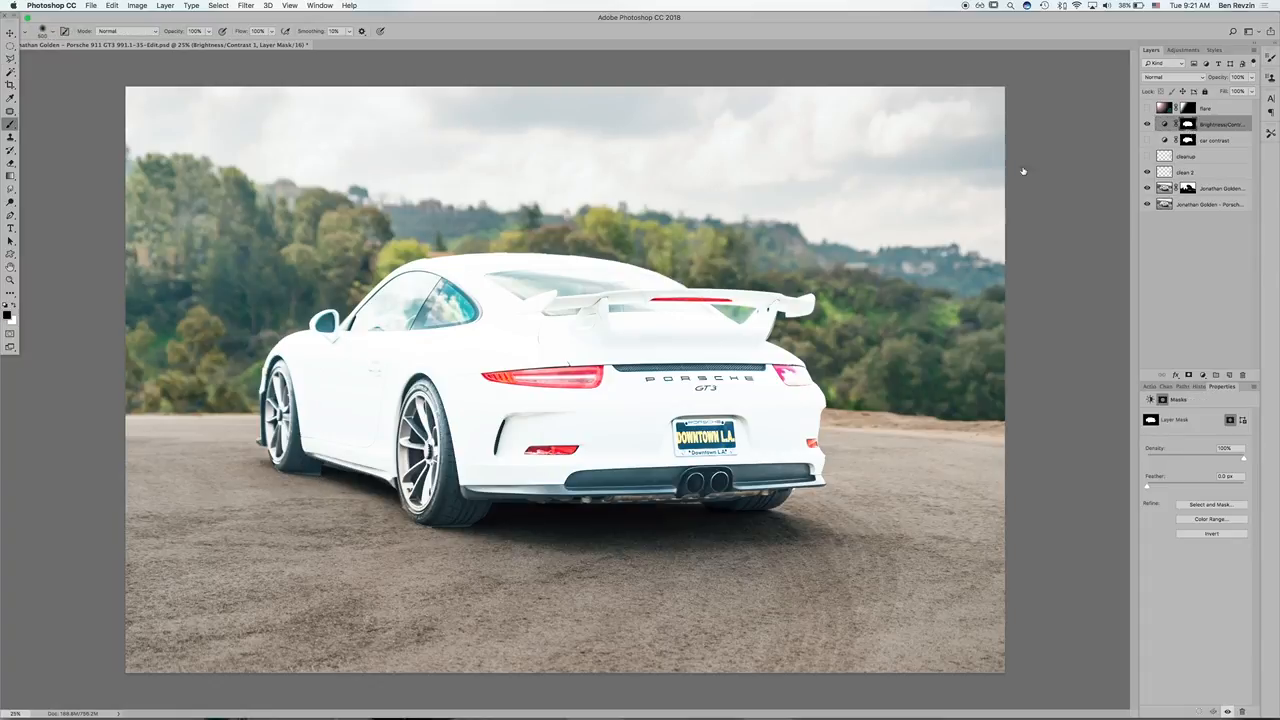
key("bracketleft")
key("bracketleft")
key("bracketleft")
key("bracketleft")
key("bracketleft")
key("bracketleft")
key("bracketleft")
mouse_move(323, 480)
left_mouse_down()
mouse_move(265, 474)
mouse_move(326, 472)
left_mouse_up()
Step: Set the Brightness/Contrast adjustment on the car to brightness 29 and contrast about 20
left_click(1164, 123)
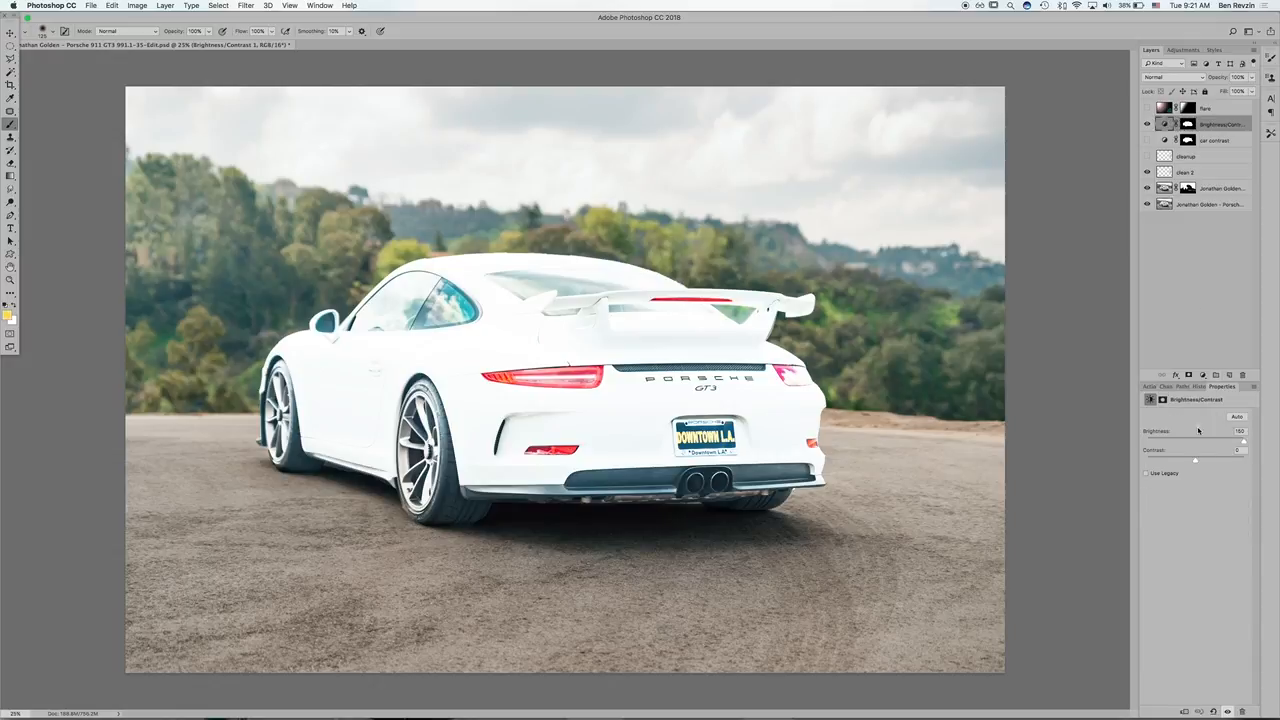
mouse_move(1196, 437)
left_mouse_down()
mouse_move(1177, 436)
mouse_move(1201, 437)
mouse_move(1212, 458)
mouse_move(1167, 458)
mouse_move(1203, 457)
mouse_move(1205, 438)
left_mouse_up()
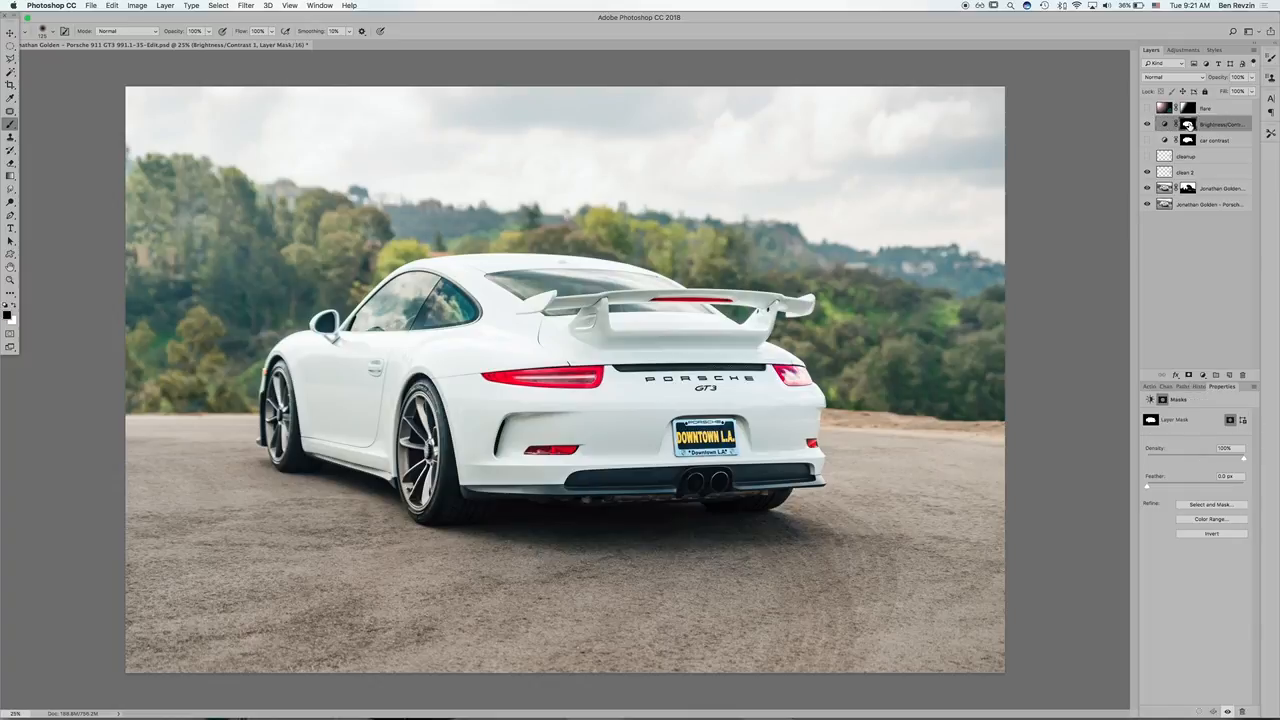
Step: Duplicate the Brightness/Contrast layer and paint black over the car body on the copy's mask with a larger brush, keeping only the wheels
key("super+j")
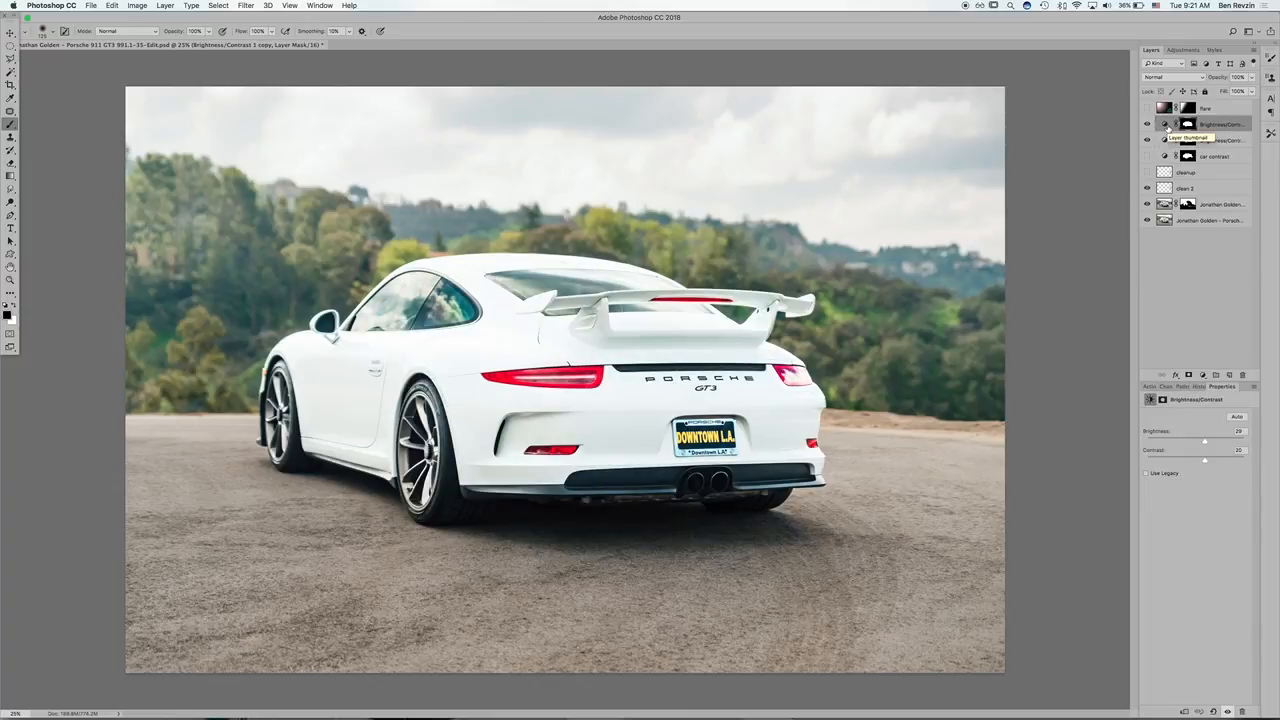
left_click(1187, 124)
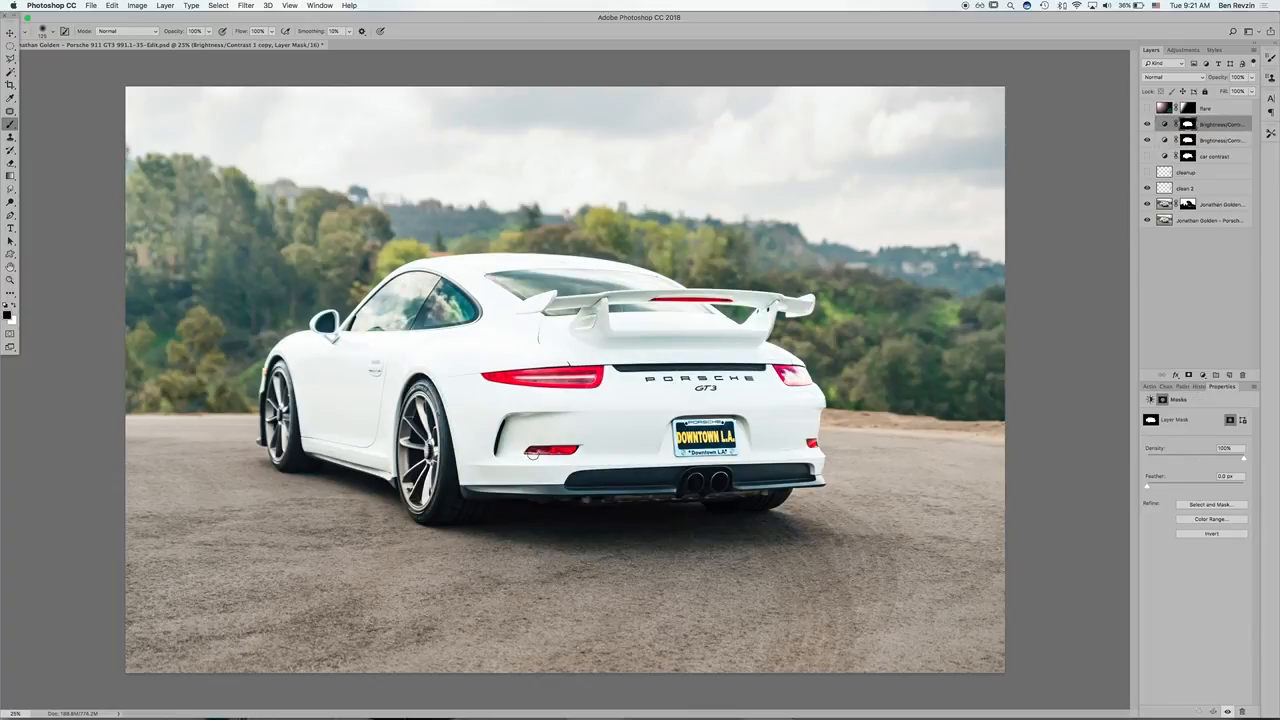
key("bracketright")
key("bracketright")
key("bracketright")
key("bracketright")
key("bracketright")
key("bracketright")
key("bracketright")
key("bracketright")
key("bracketright")
key("bracketright")
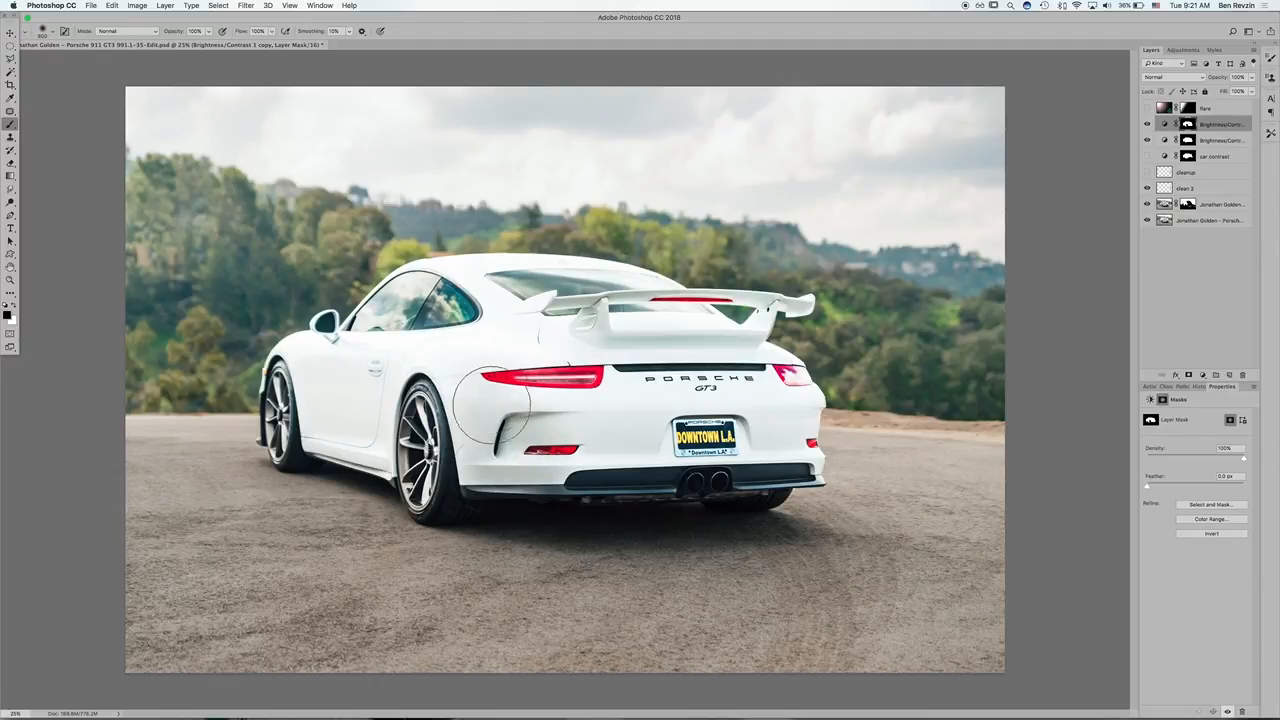
mouse_move(493, 404)
left_mouse_down()
mouse_move(505, 434)
mouse_move(684, 445)
mouse_move(550, 371)
mouse_move(675, 414)
mouse_move(684, 365)
mouse_move(648, 309)
mouse_move(742, 299)
mouse_move(400, 277)
mouse_move(313, 359)
mouse_move(350, 457)
mouse_move(362, 307)
mouse_move(367, 348)
mouse_move(470, 267)
mouse_move(445, 314)
mouse_move(228, 353)
left_mouse_up()
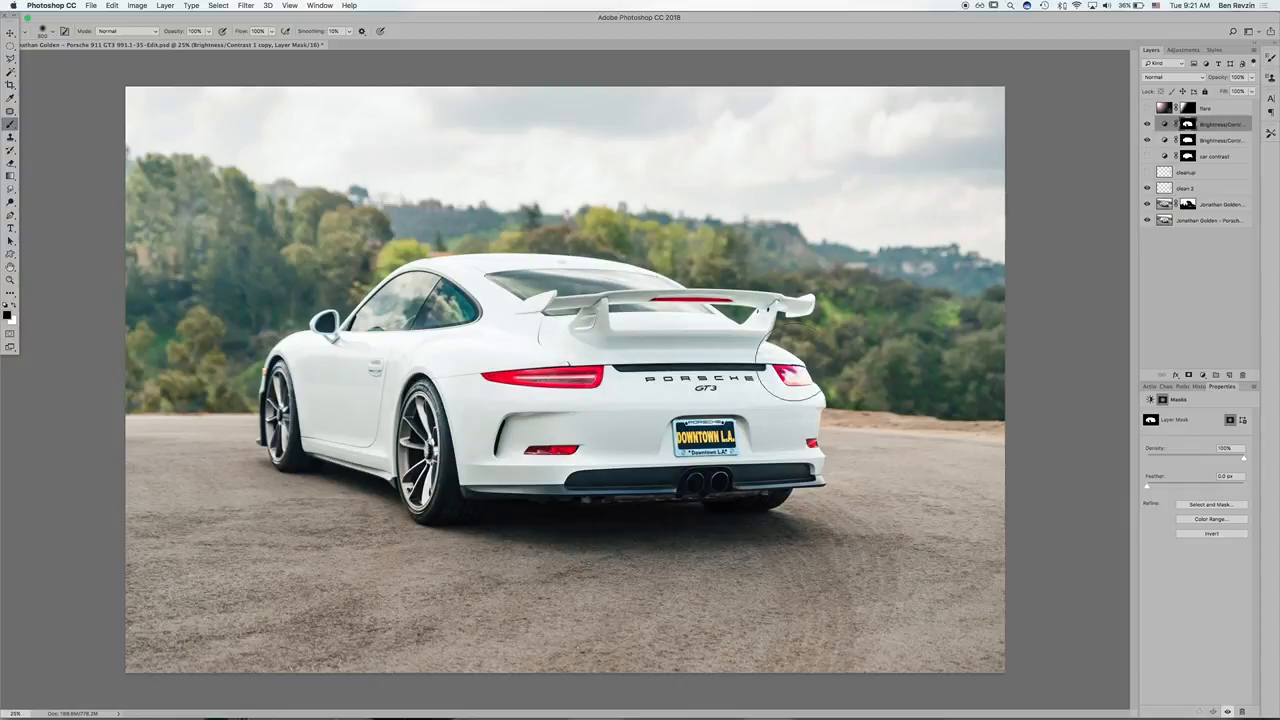
Step: Rename the duplicated adjustment layer as "rims" and compare the wheels with it hidden and shown
left_click(1210, 125)
type("rims")
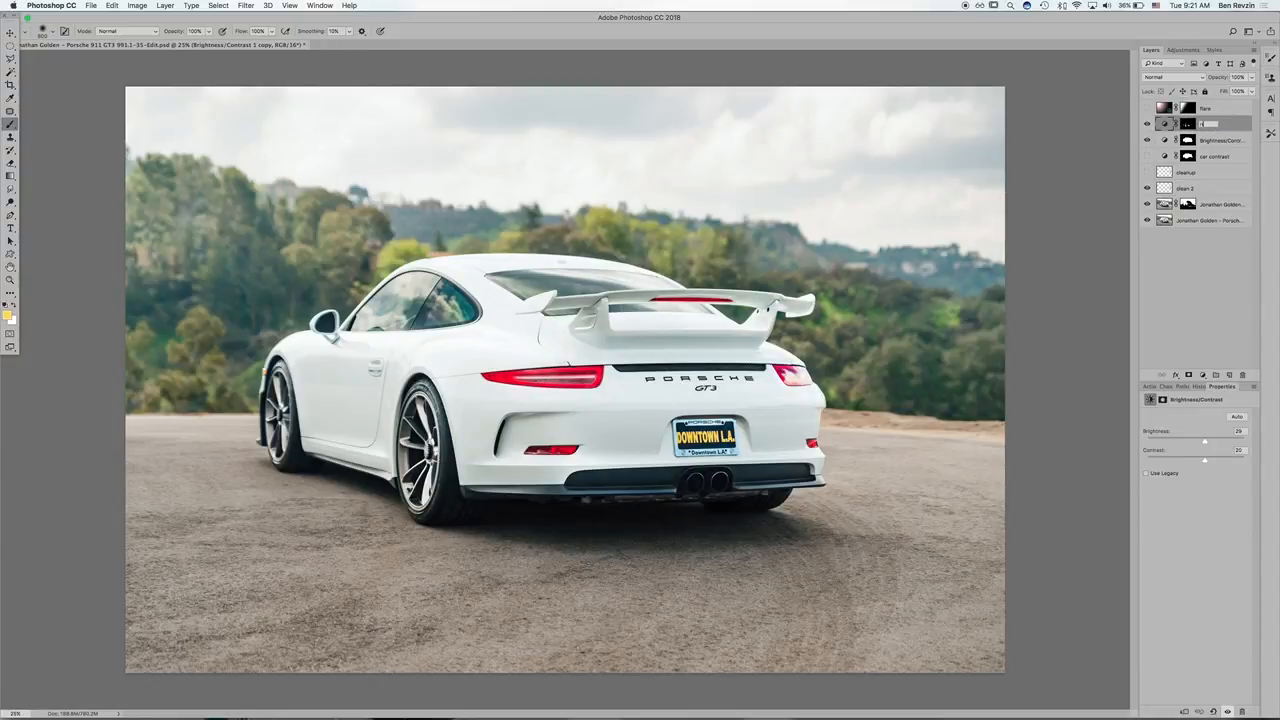
key("Return")
left_click(1149, 126)
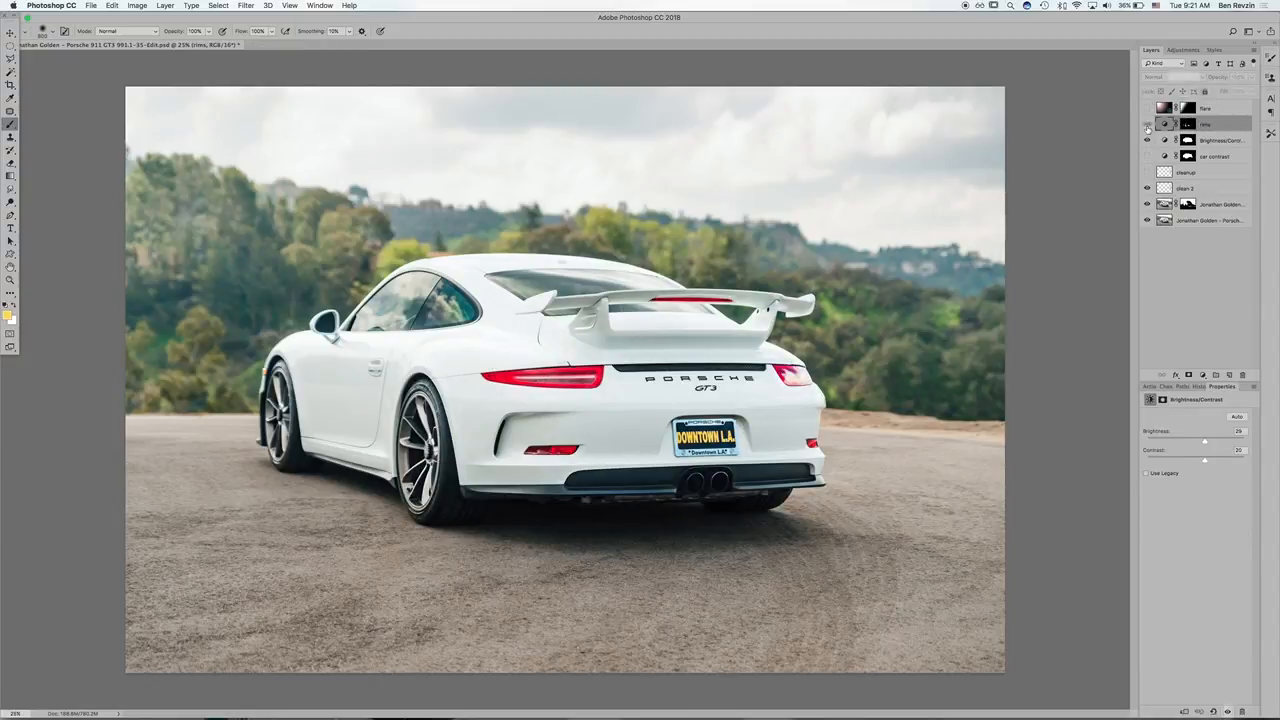
left_click(1149, 126)
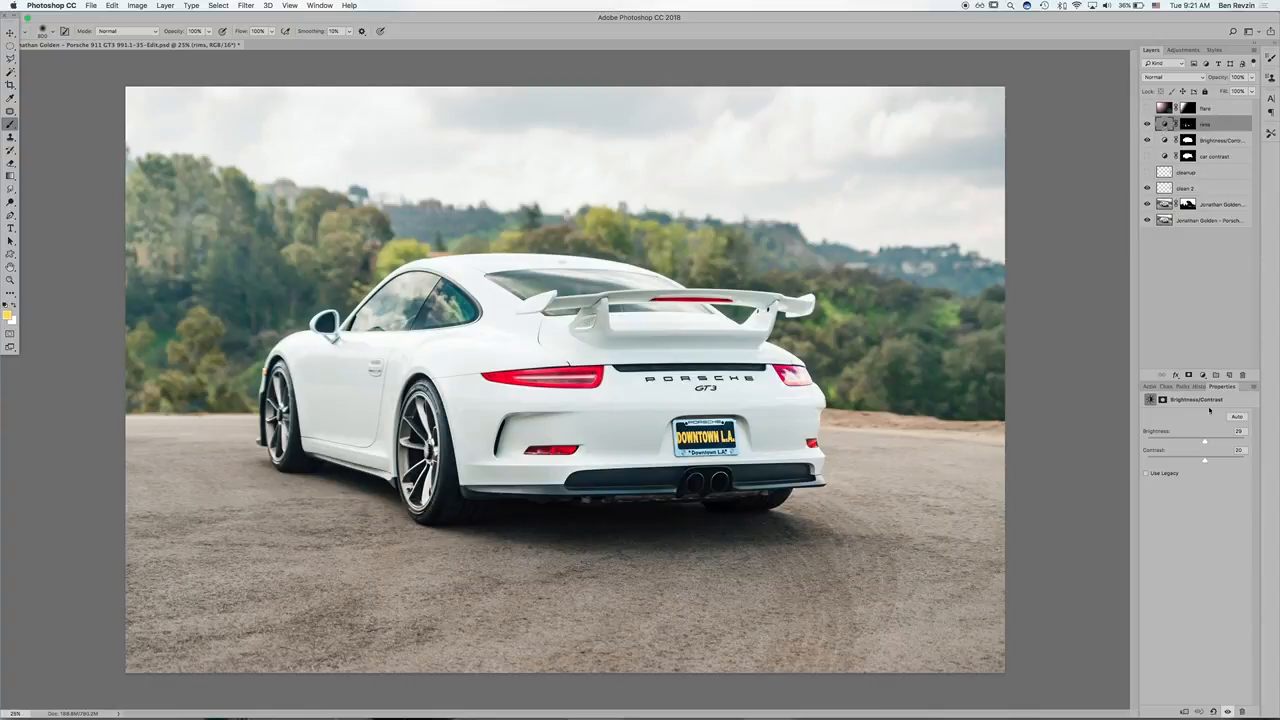
Step: Raise the rims layer's brightness to about 59, and delete the rims layer
mouse_move(1217, 434)
left_mouse_down()
mouse_move(1203, 434)
mouse_move(1234, 434)
mouse_move(1100, 437)
mouse_move(1246, 437)
mouse_move(1214, 441)
left_mouse_up()
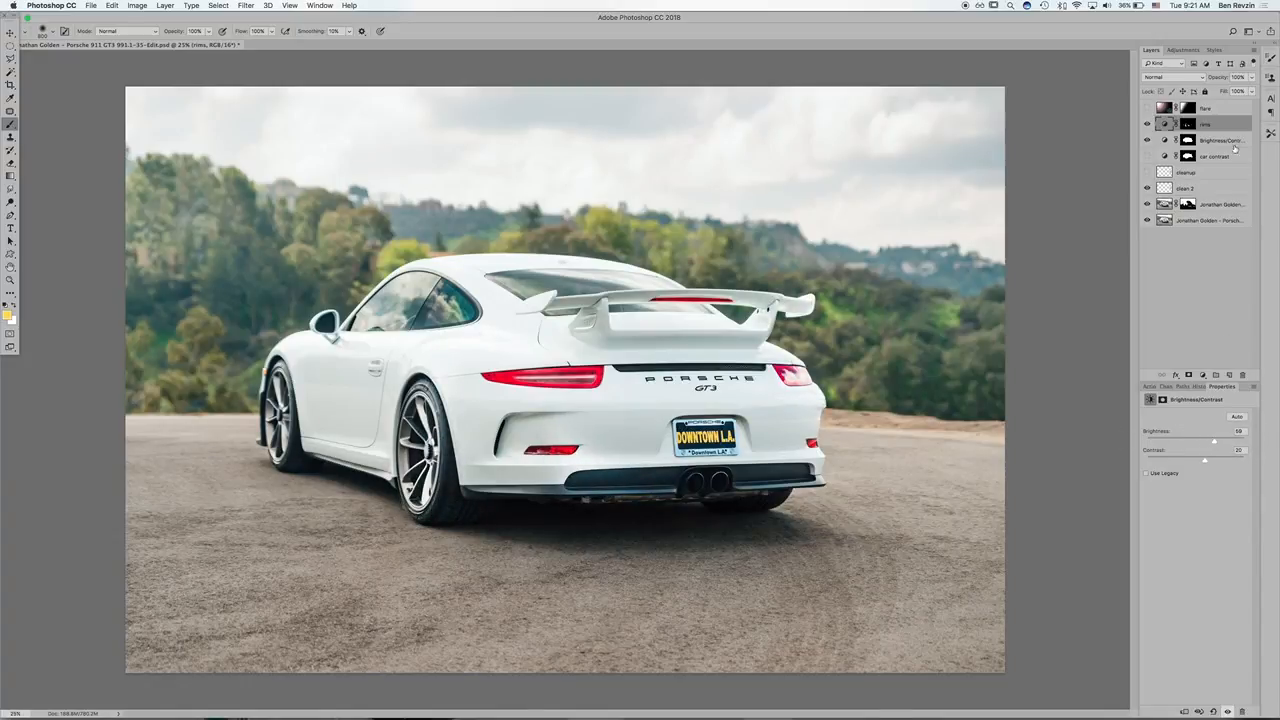
key("Delete")
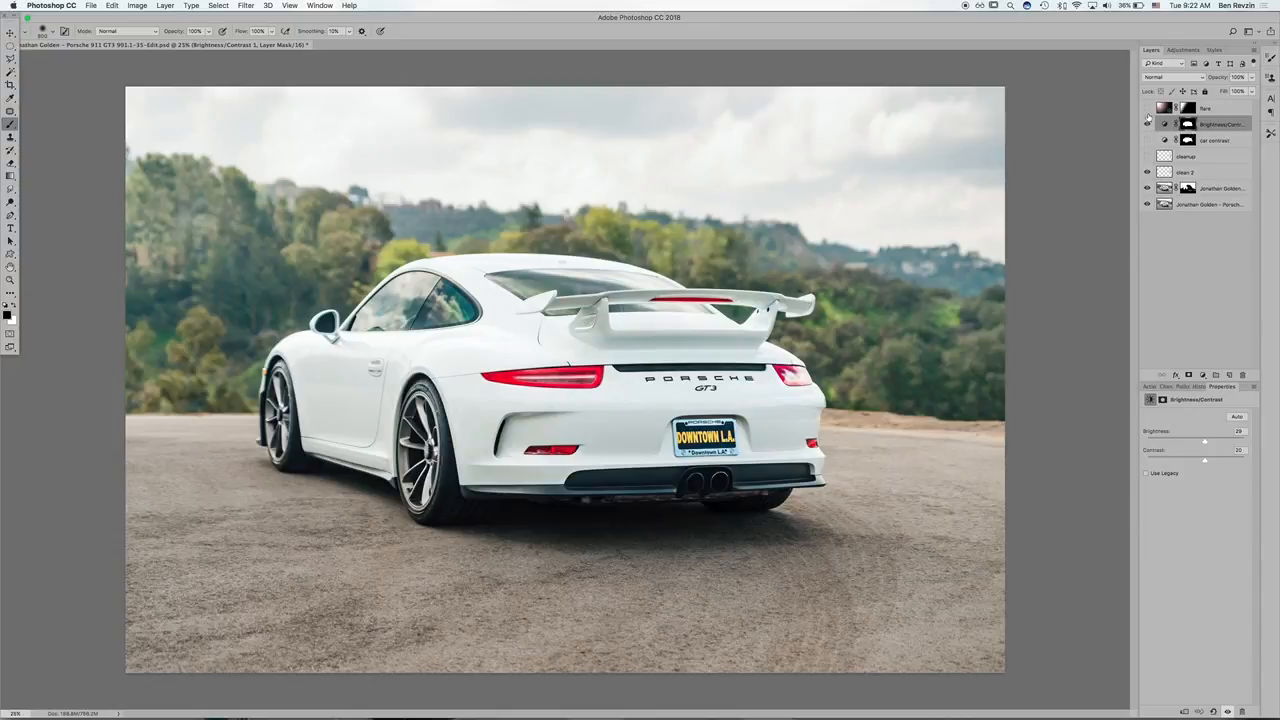
Step: Toggle the flare layer repeatedly to compare its effect on the photo, leaving it hidden
left_click(1147, 109)
left_click(1147, 109)
left_click(1147, 109)
left_click(1147, 109)
left_click(1147, 109)
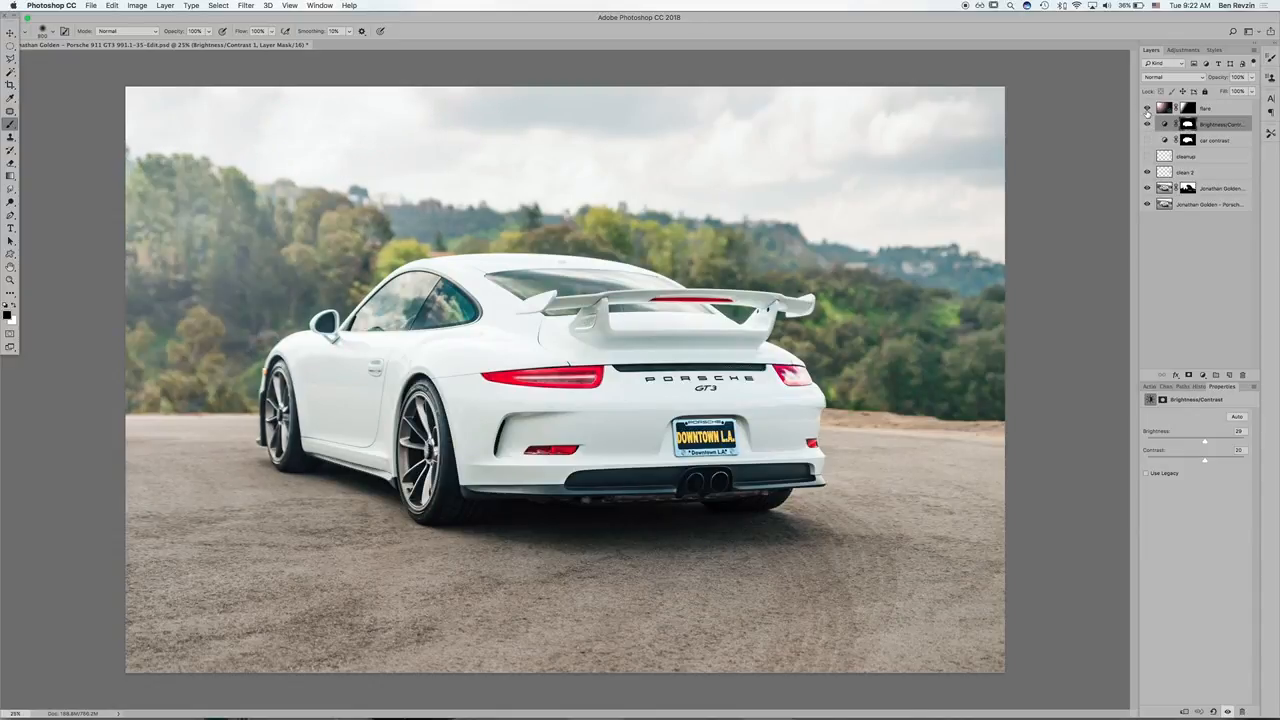
left_click(1147, 109)
left_click(1166, 192)
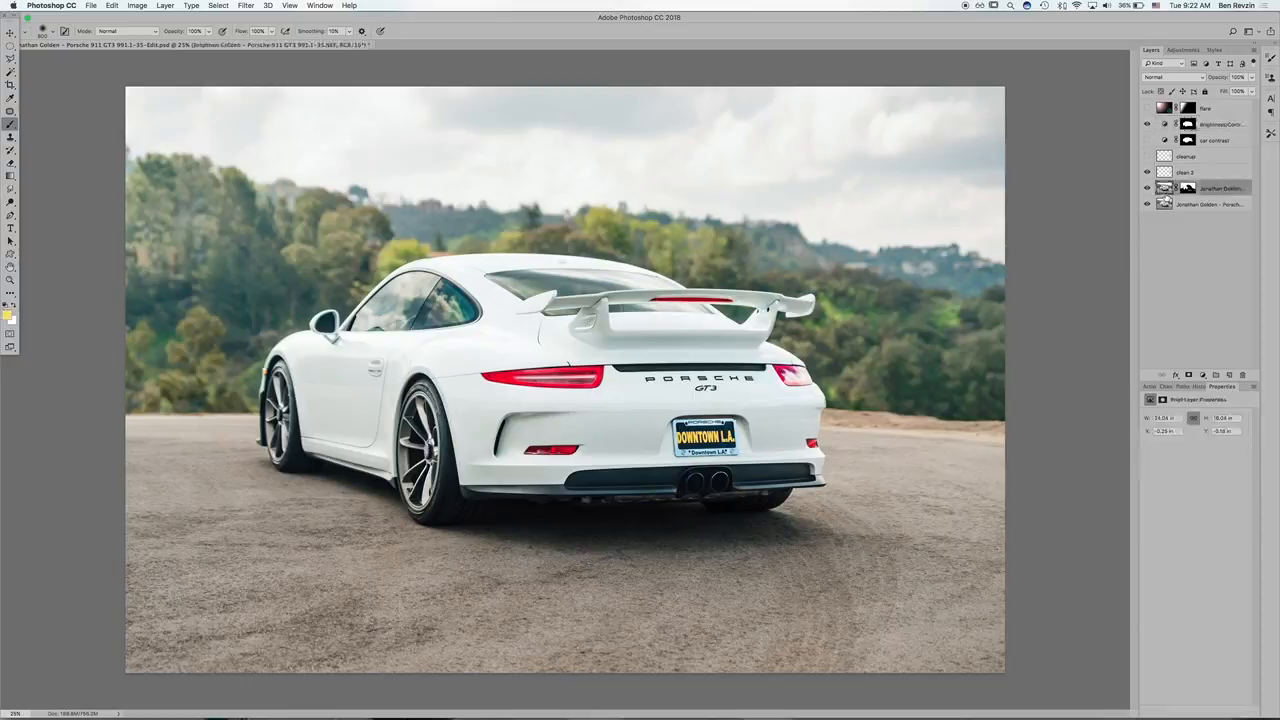
left_click(268, 5)
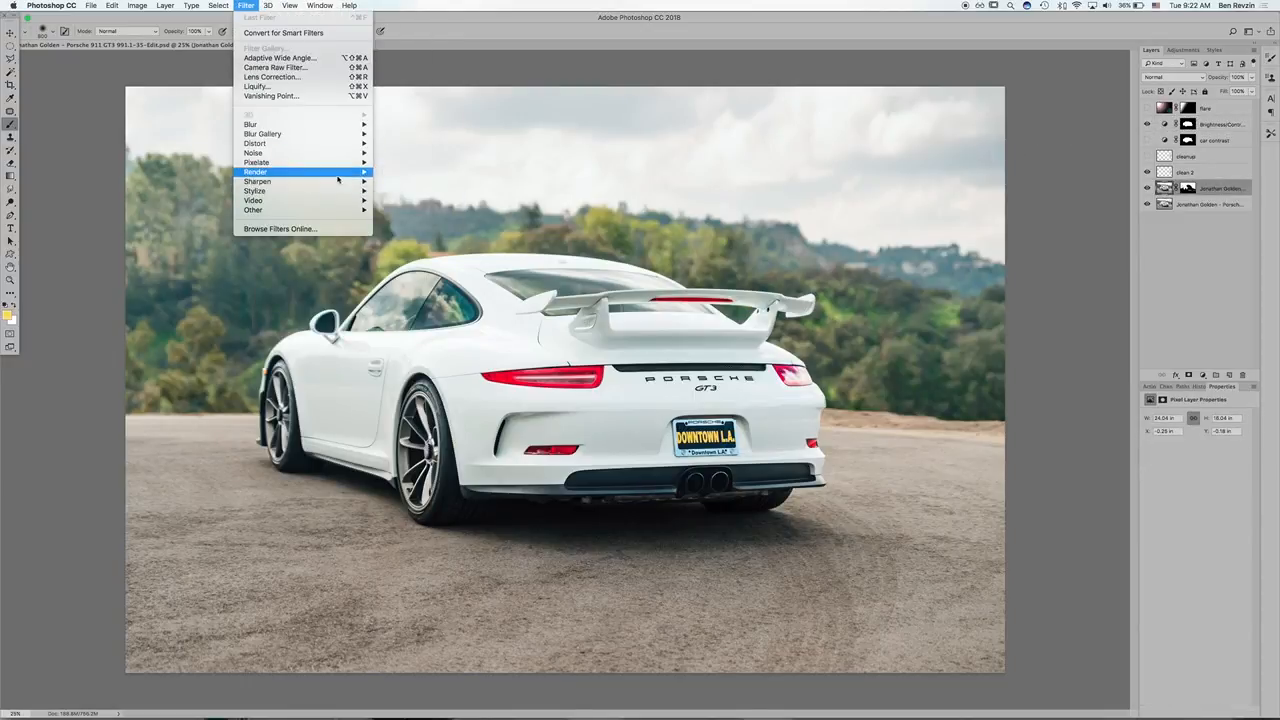
mouse_move(337, 179)
left_click(455, 231)
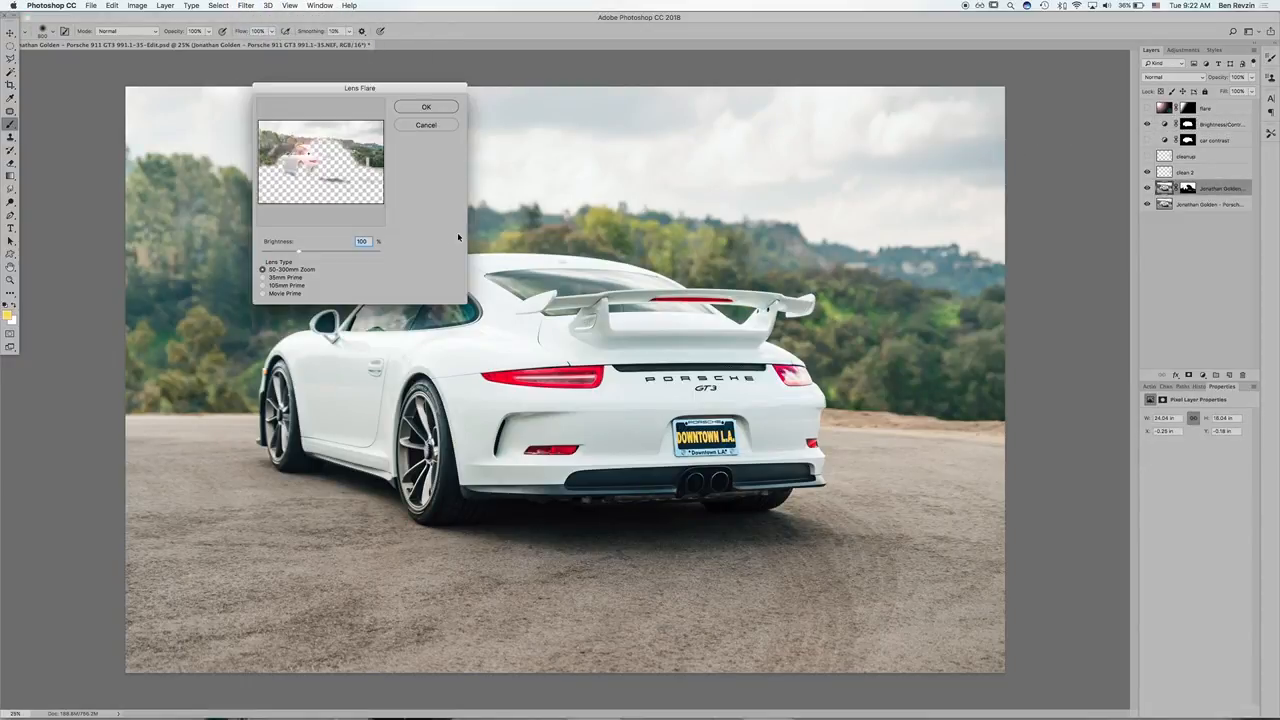
left_click_drag(300, 148, 277, 133)
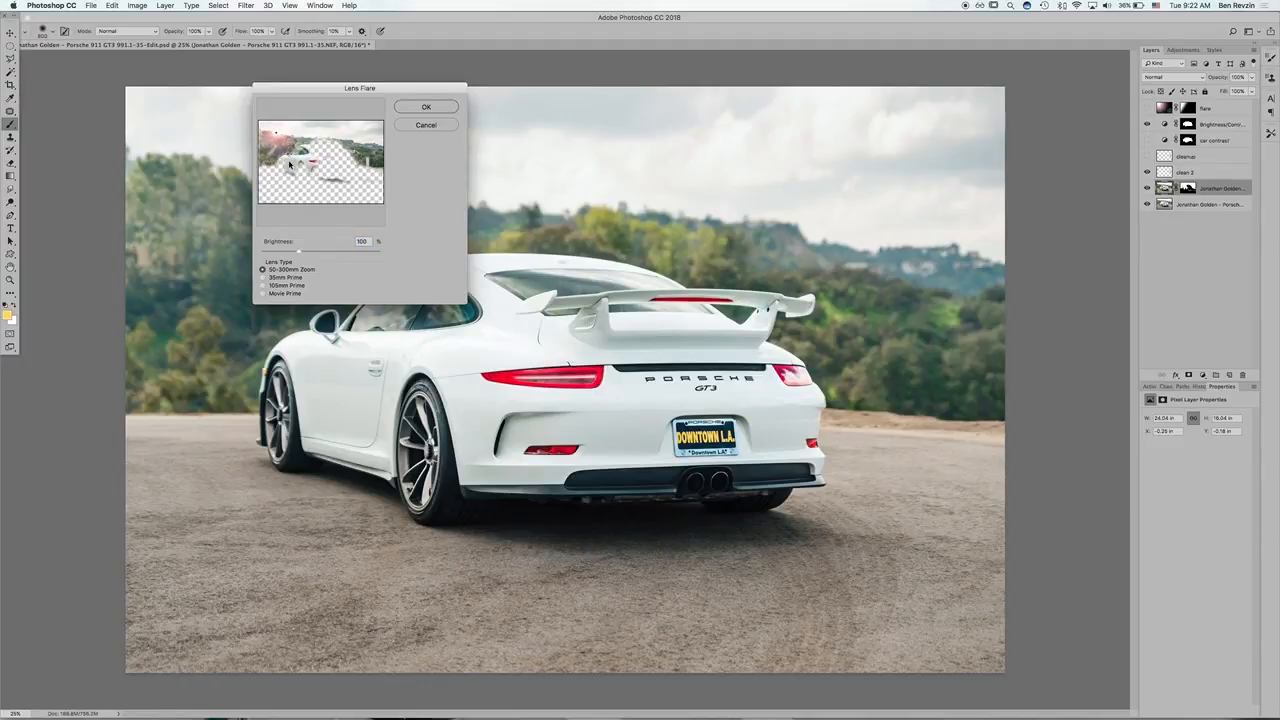
left_click_drag(346, 251, 333, 252)
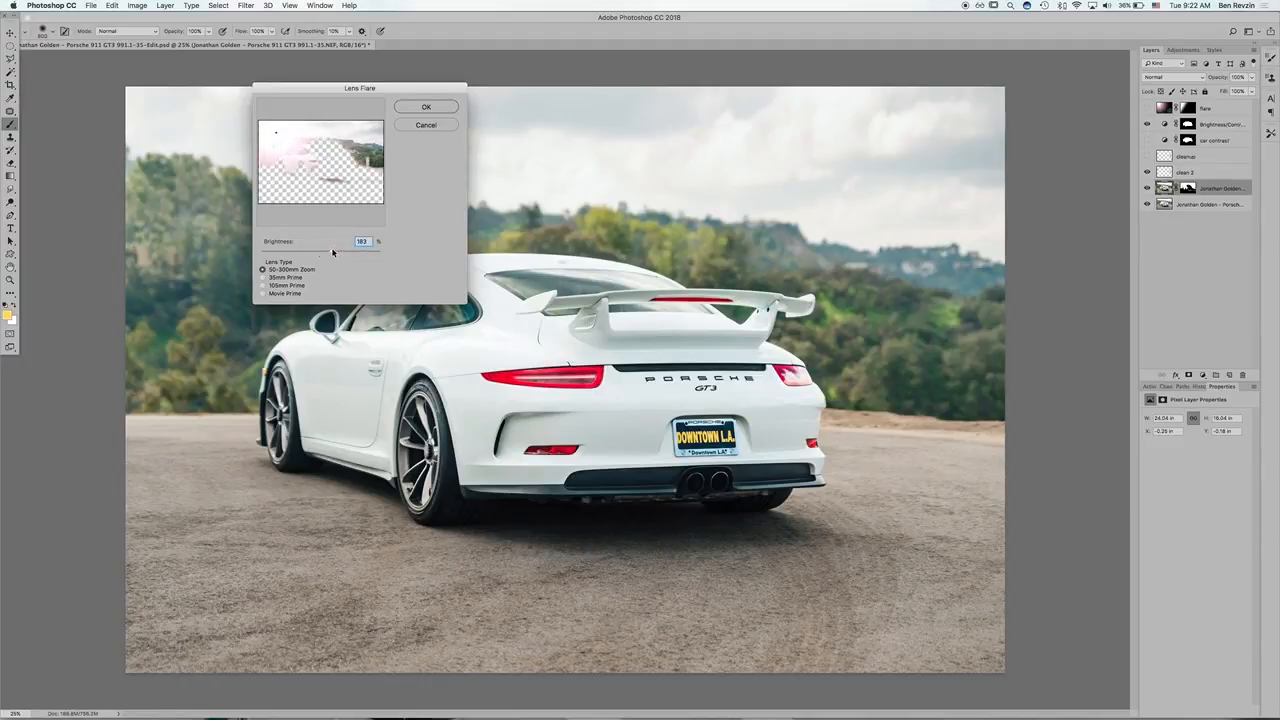
left_click(420, 126)
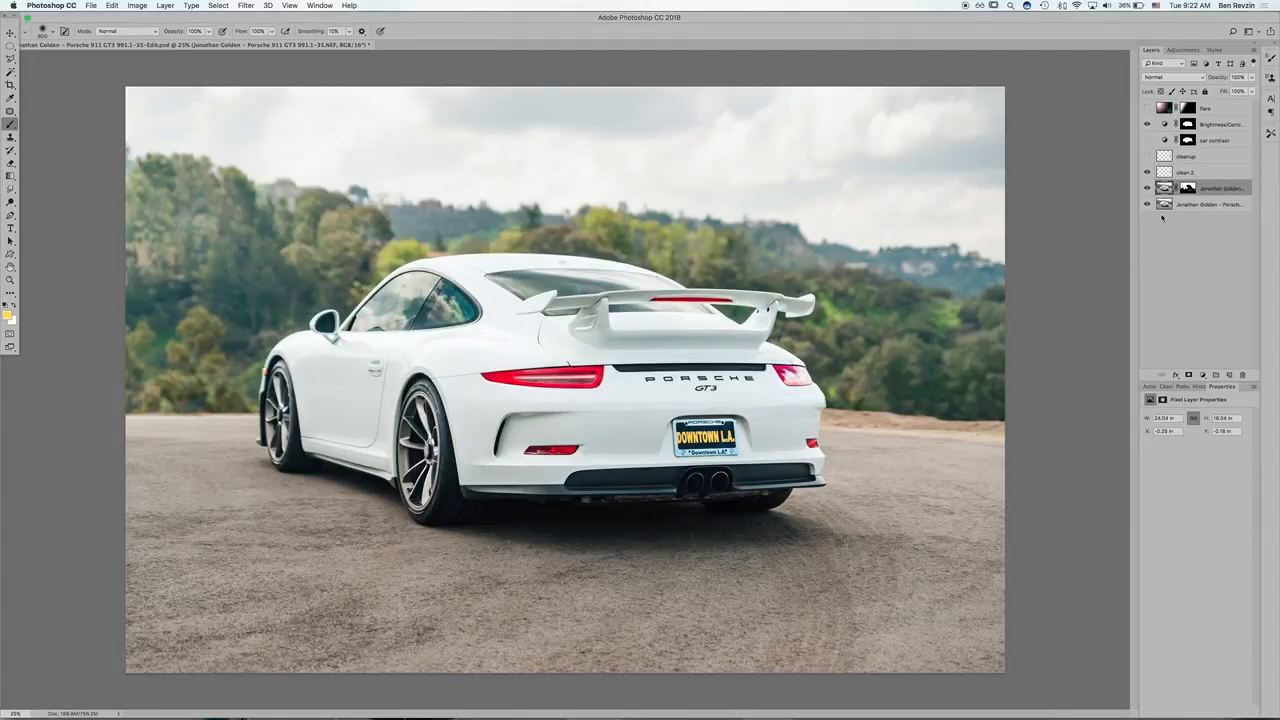
Step: Create a layer named "black layer", fill it with black, and move it above the flare layer
key("super+shift+n")
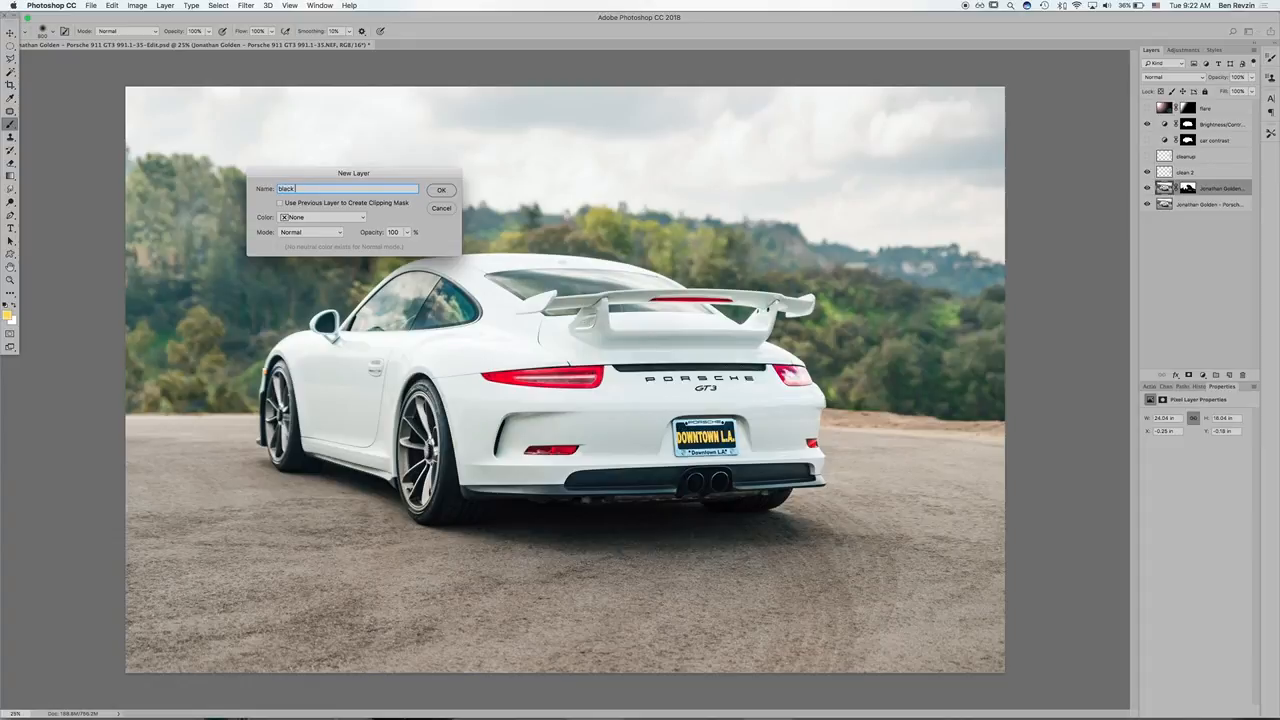
key("Return")
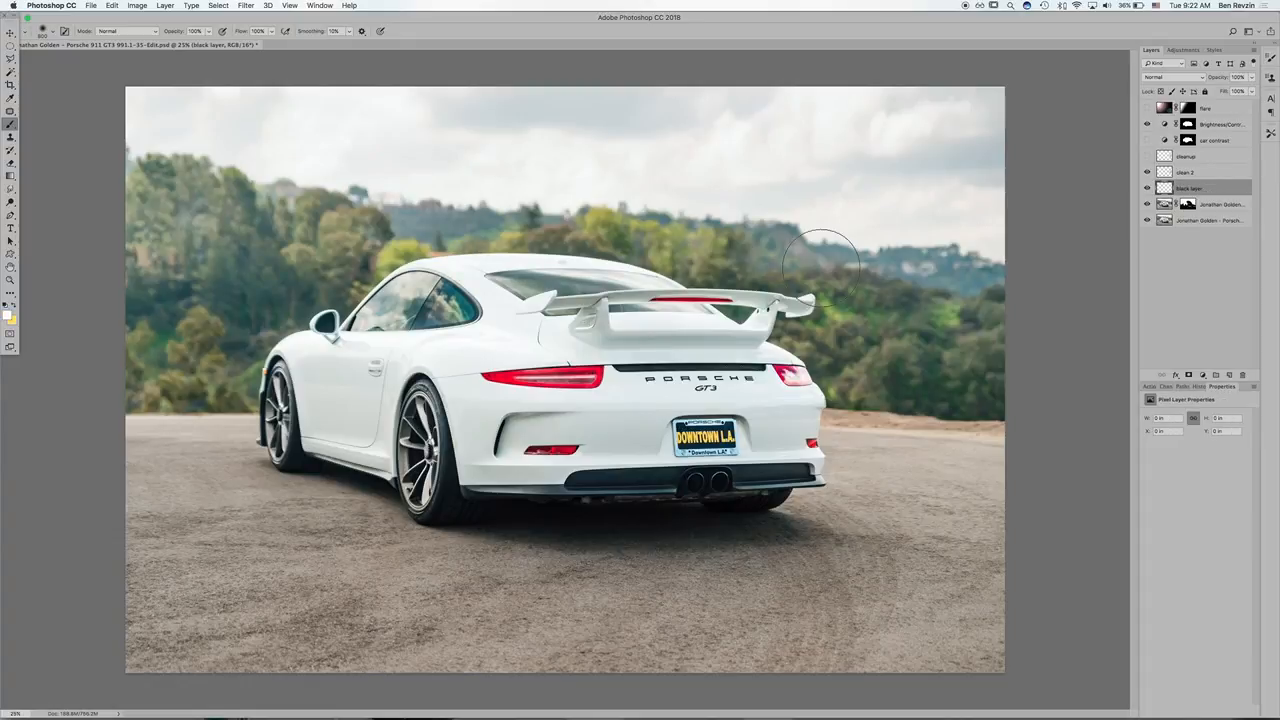
key("d")
key("g")
key("shift+g")
left_click(493, 212)
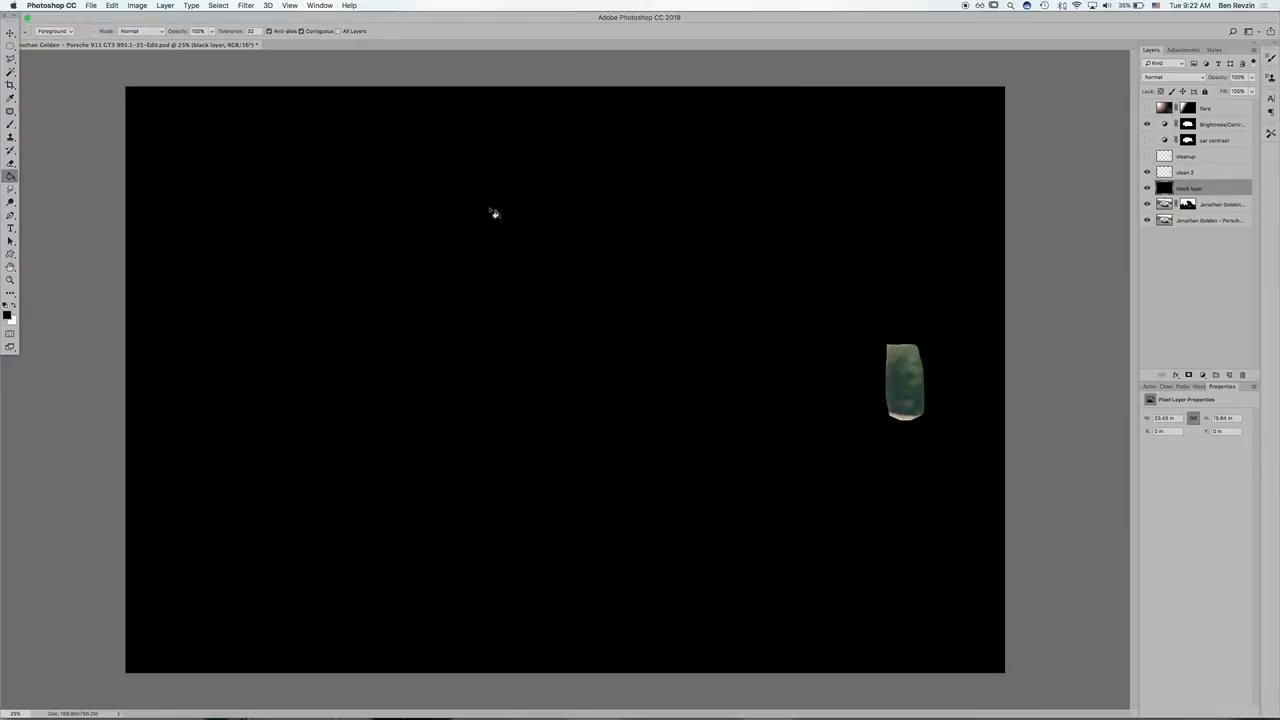
left_click_drag(1193, 190, 1200, 108)
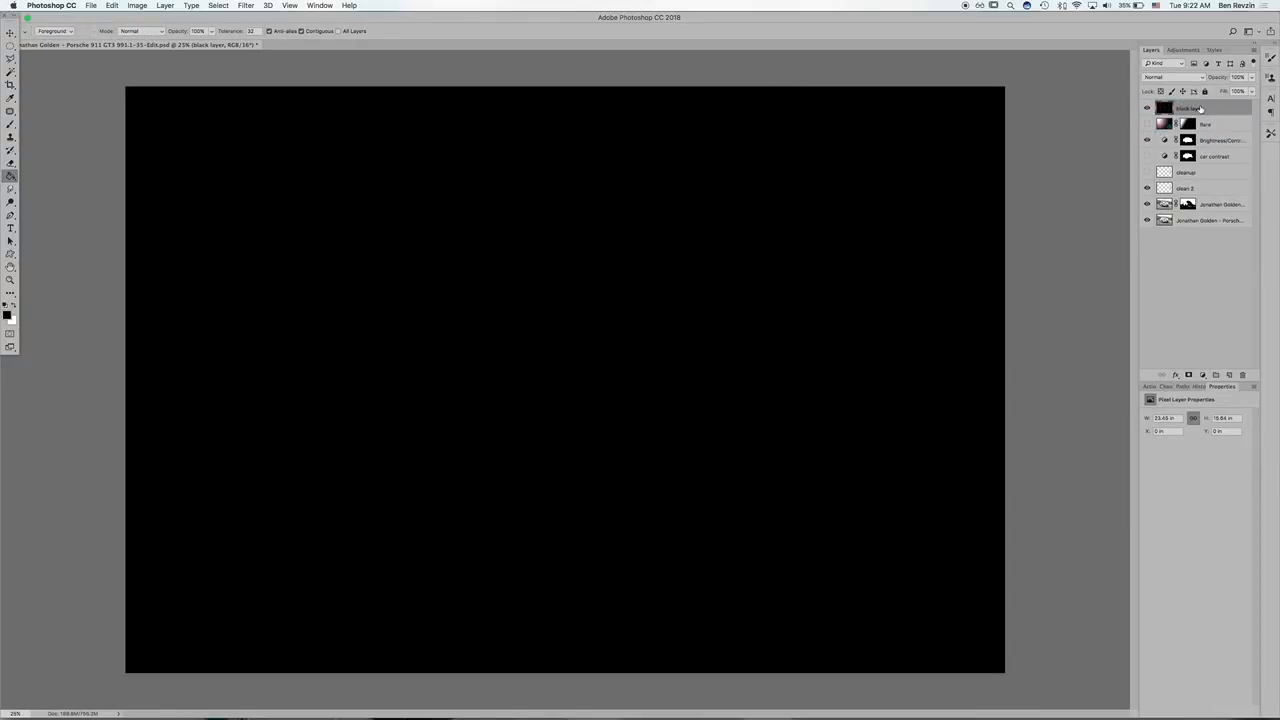
Step: Render a 50-300mm Zoom lens flare near the upper-left corner of the black layer with brightness about 182%
left_click(255, 4)
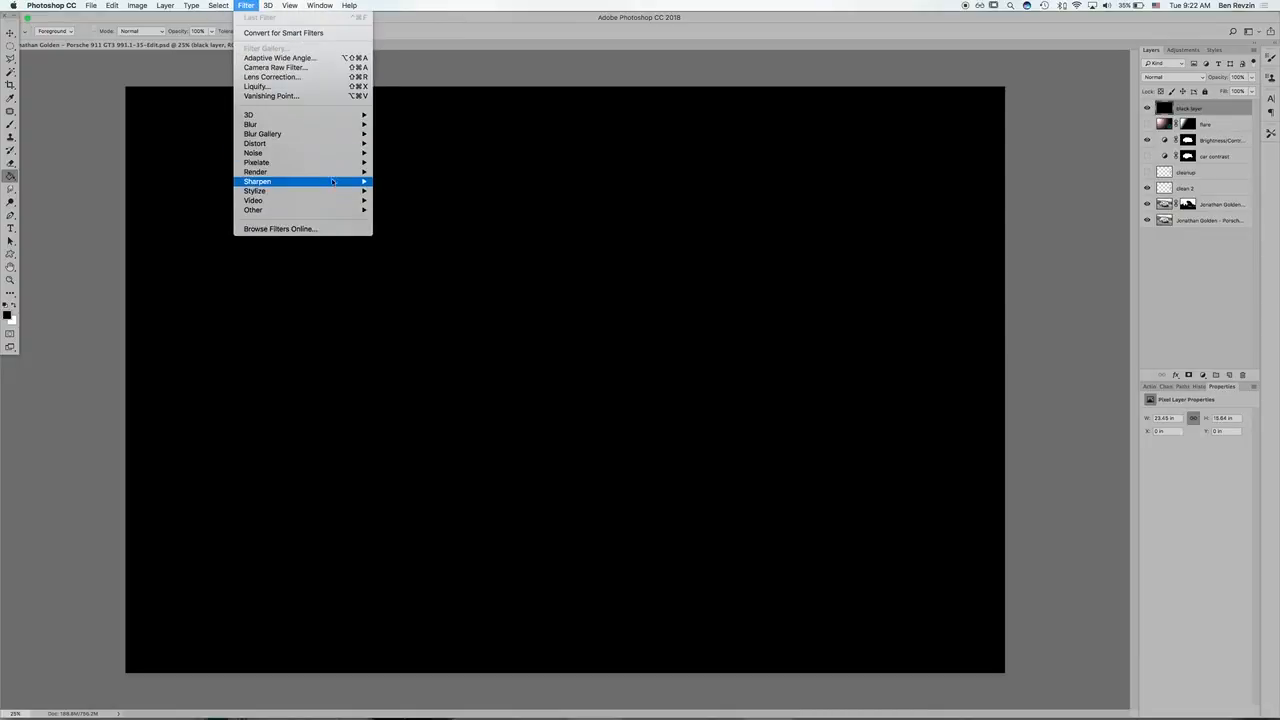
mouse_move(339, 173)
left_click(415, 234)
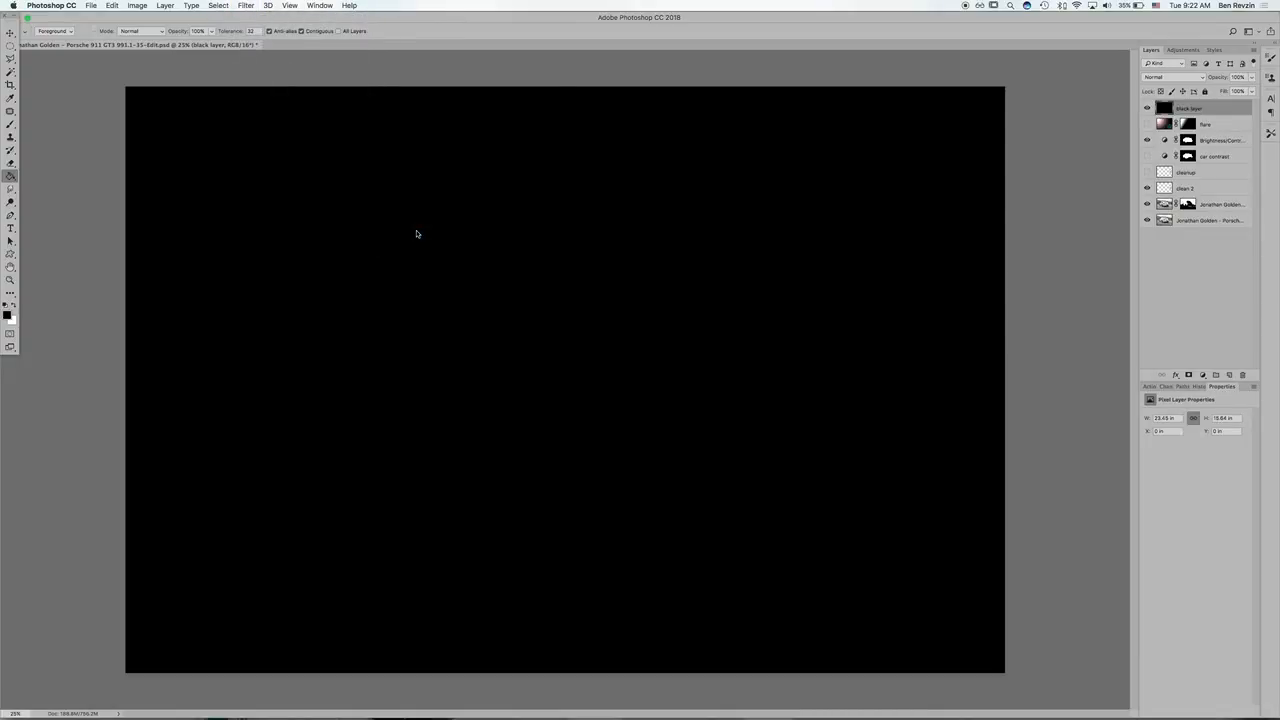
left_click_drag(297, 138, 274, 126)
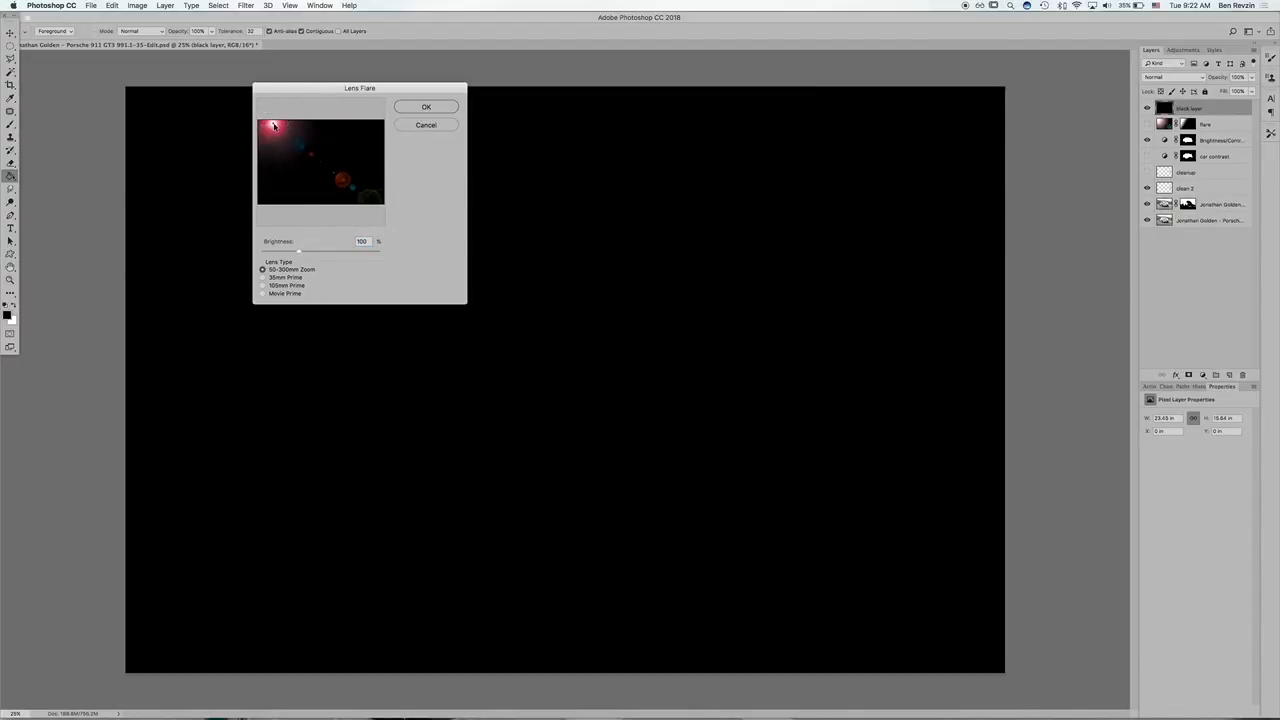
mouse_move(345, 251)
left_mouse_down()
mouse_move(247, 248)
mouse_move(343, 251)
mouse_move(332, 251)
left_mouse_up()
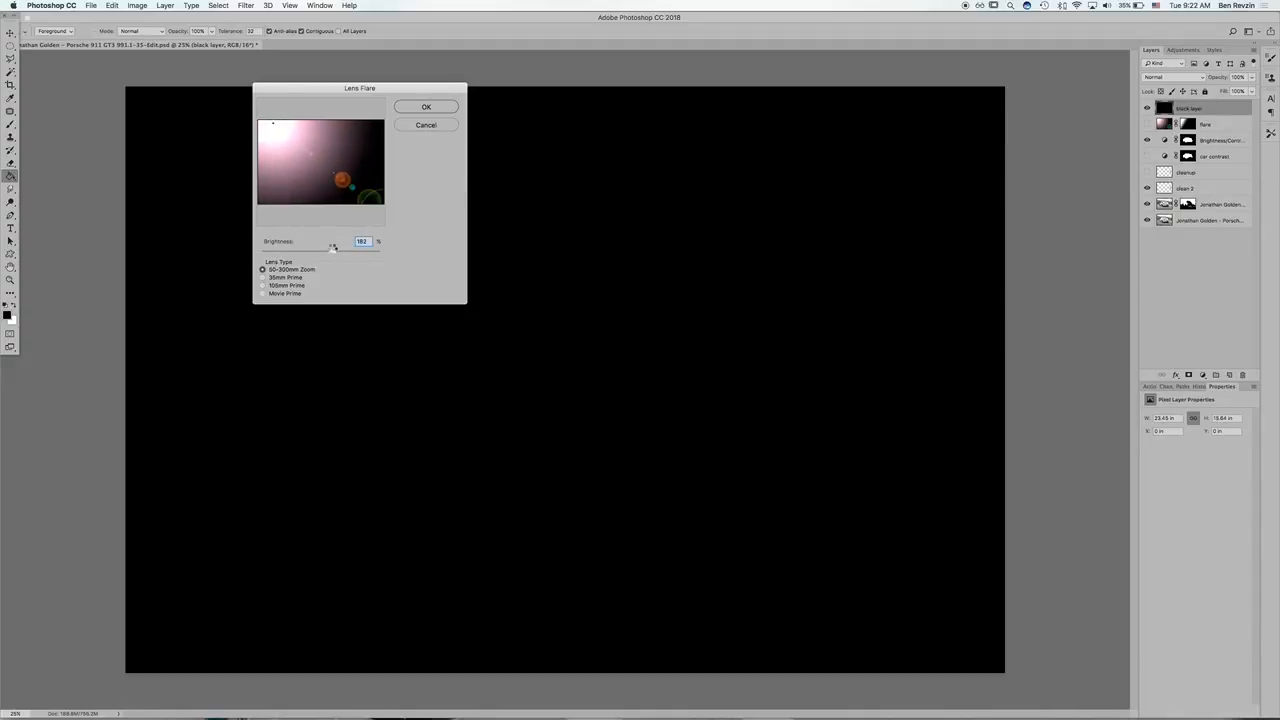
key("Return")
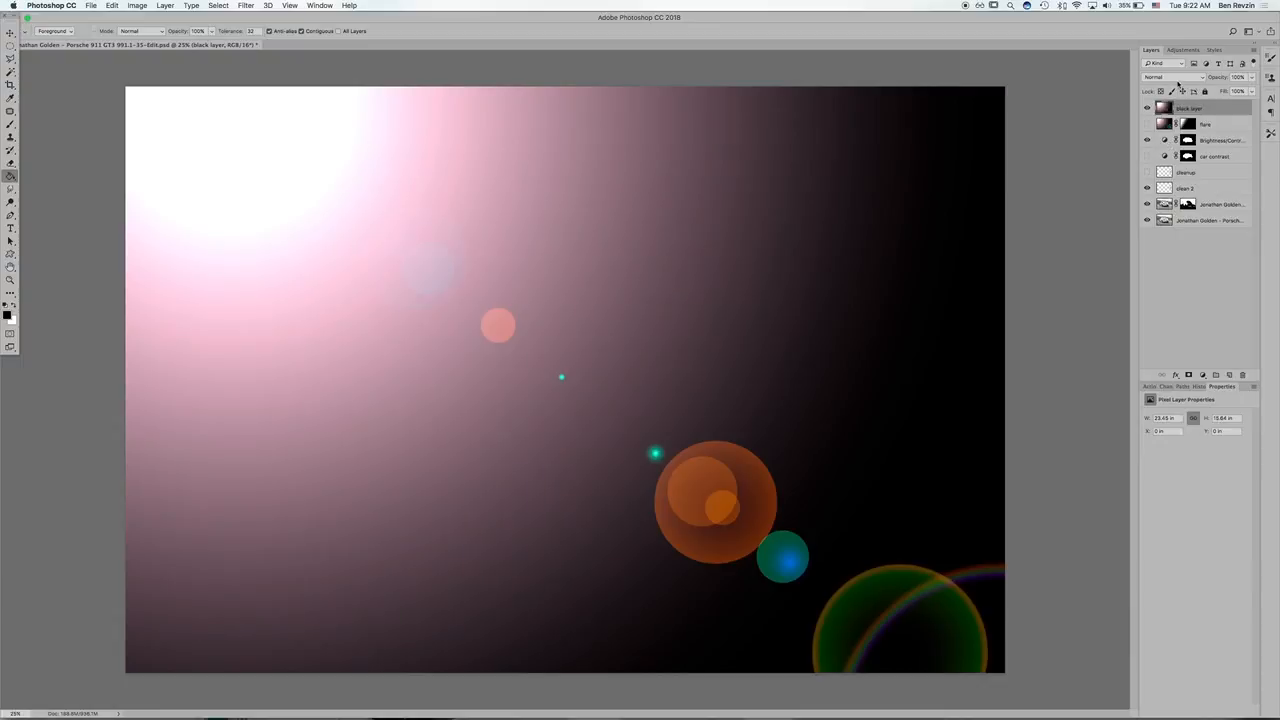
Step: Set the black layer's blend mode to Screen and lower its opacity to about 55%
left_click(1163, 80)
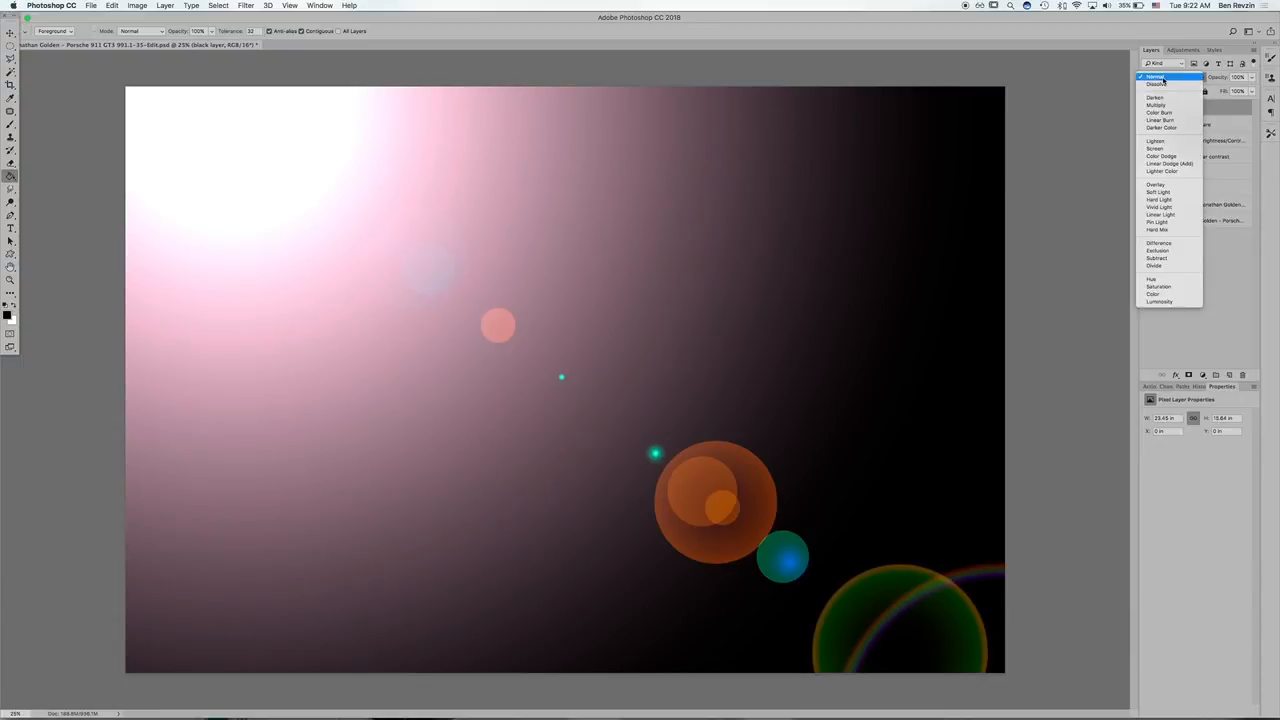
key("s")
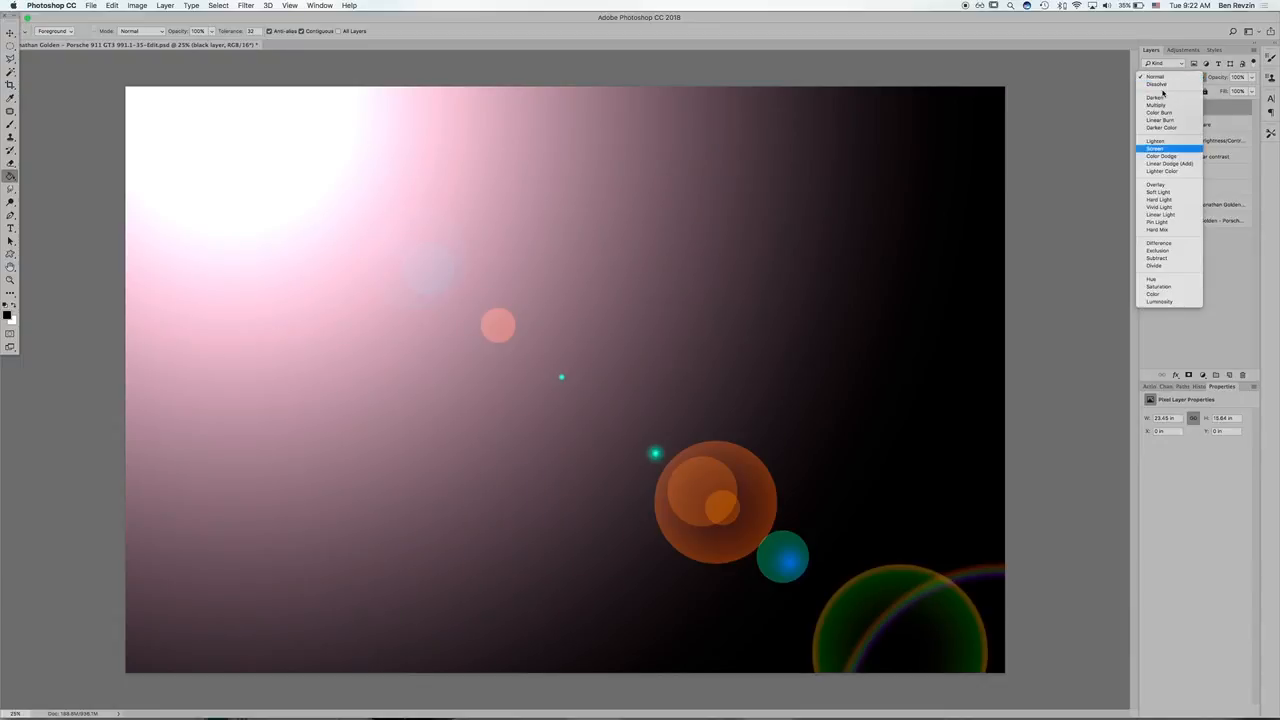
key("Return")
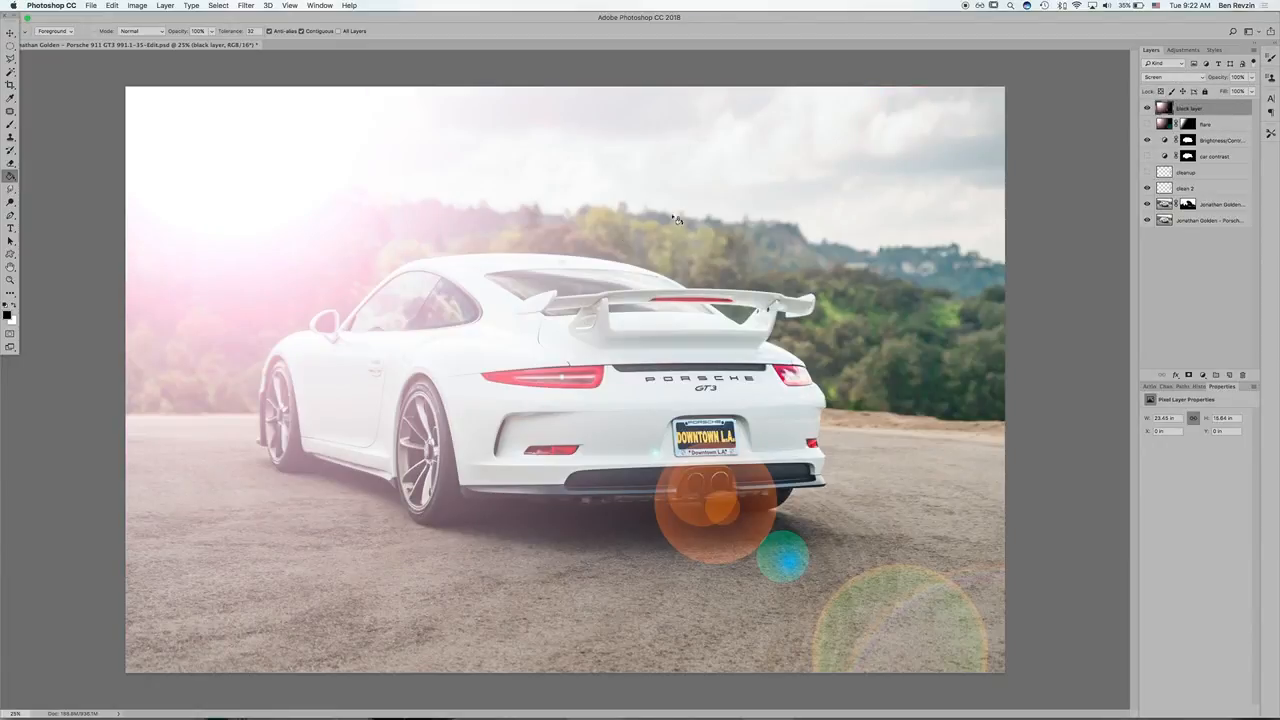
left_click(1148, 110)
left_click(1148, 110)
left_click(1148, 110)
left_click(1148, 110)
mouse_move(1218, 78)
left_mouse_down()
mouse_move(1196, 79)
mouse_move(1225, 78)
left_mouse_up()
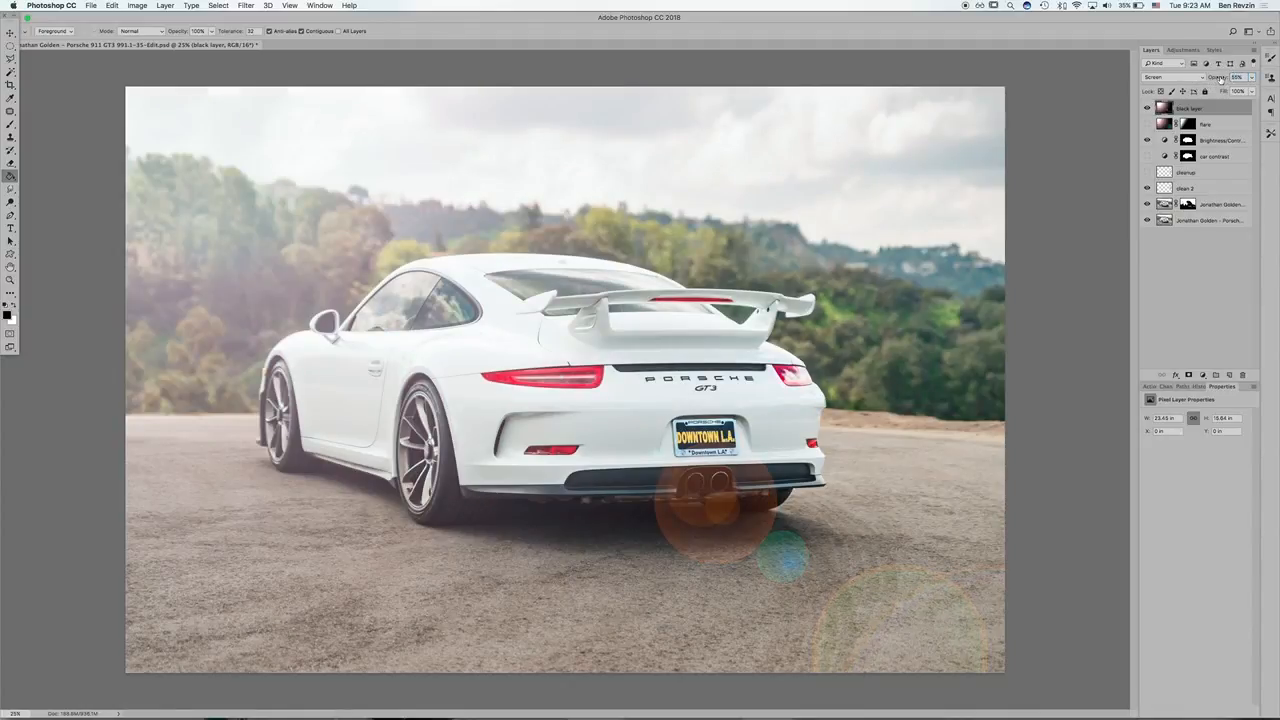
Step: Add a mask to the black layer and paint black over the car, foreground and coloured flare circles to hide the flare there
left_click(1189, 375)
key("b")
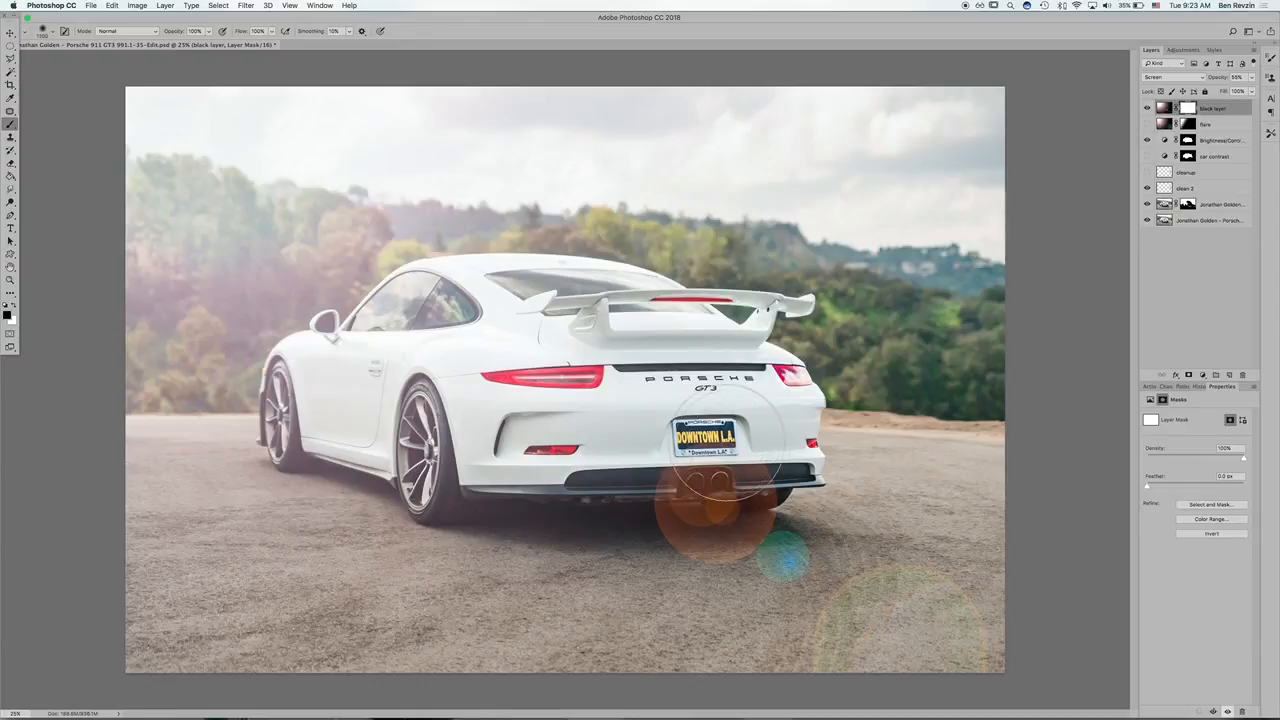
mouse_move(726, 440)
left_mouse_down()
mouse_move(617, 486)
mouse_move(706, 507)
mouse_move(678, 495)
mouse_move(846, 580)
mouse_move(723, 531)
mouse_move(1042, 655)
left_mouse_up()
left_click_drag(548, 515, 500, 505)
mouse_move(440, 412)
left_mouse_down()
mouse_move(526, 409)
mouse_move(315, 491)
mouse_move(466, 377)
mouse_move(274, 455)
mouse_move(449, 343)
mouse_move(329, 379)
mouse_move(497, 329)
mouse_move(346, 374)
mouse_move(540, 344)
mouse_move(404, 343)
mouse_move(573, 388)
left_mouse_up()
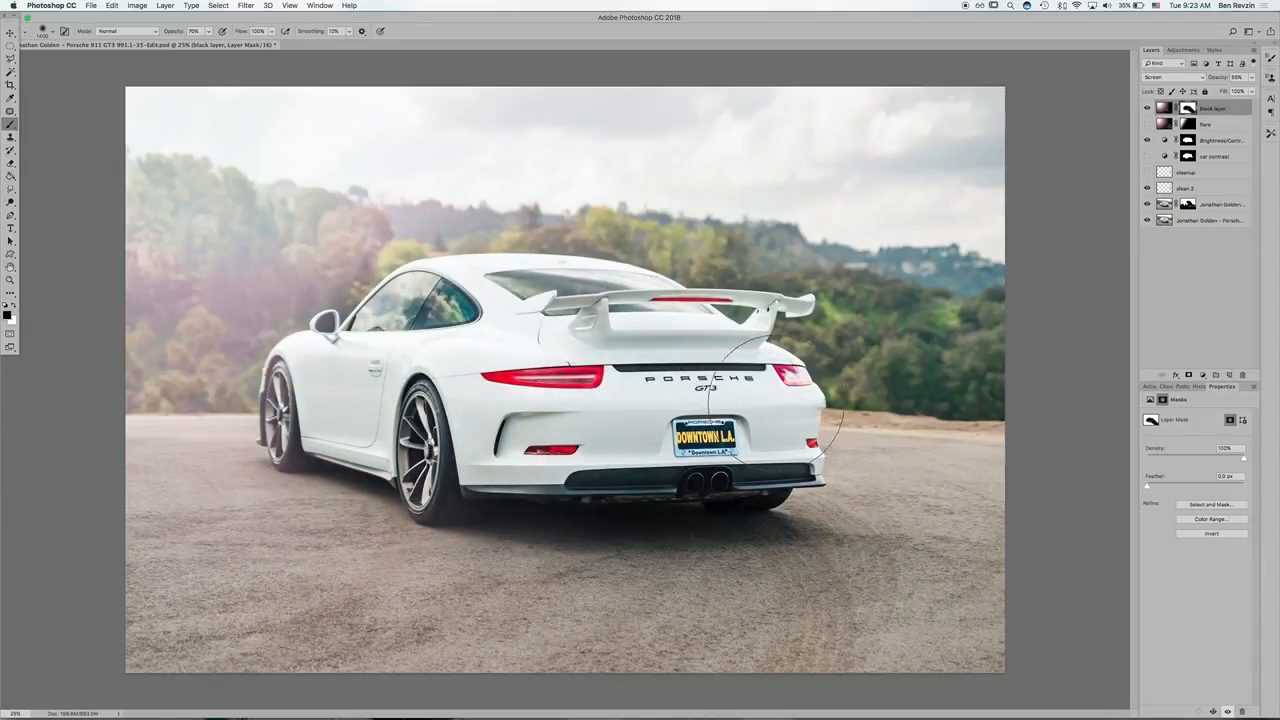
mouse_move(243, 456)
left_mouse_down()
mouse_move(345, 431)
mouse_move(229, 500)
mouse_move(180, 550)
left_mouse_up()
Step: Compare the photo with the masked black layer hidden and shown
left_click(1147, 109)
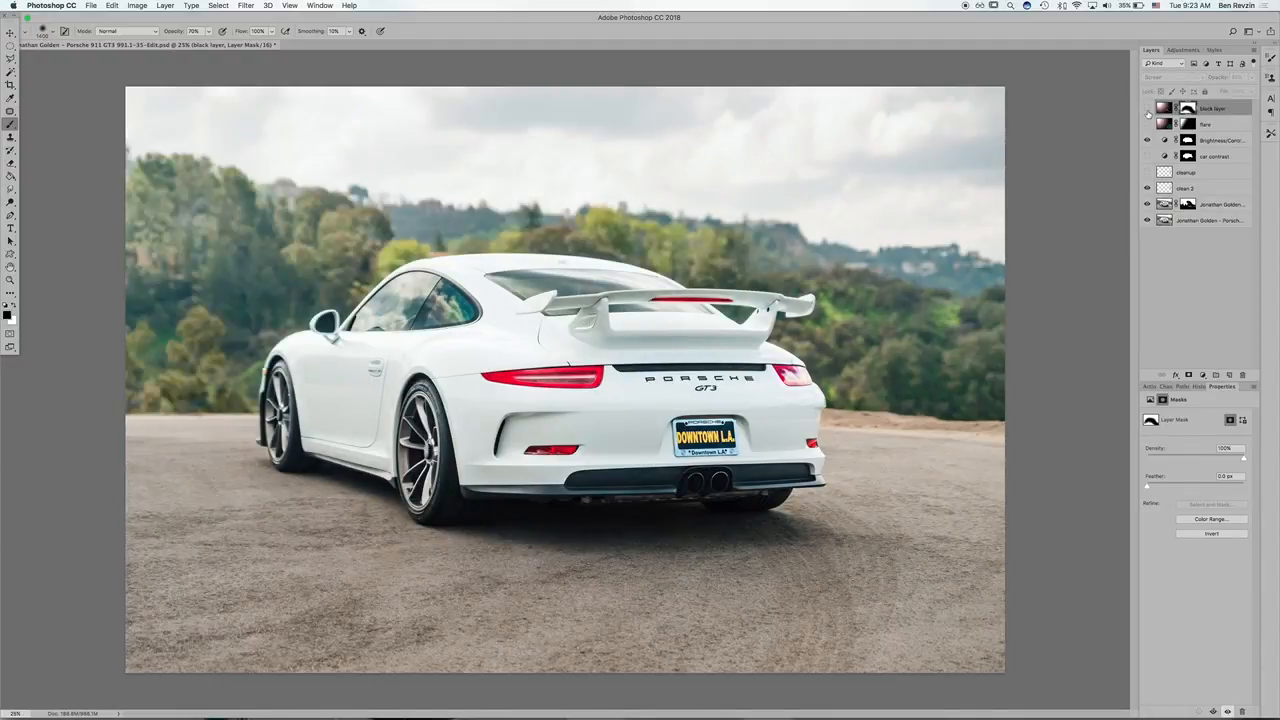
left_click(1147, 109)
left_click(1147, 109)
left_click(1147, 109)
left_click(1147, 109)
left_click(1147, 109)
Step: Reduce the black layer's opacity to 20% and compare the photo with and without the softened flare
left_click(1164, 109)
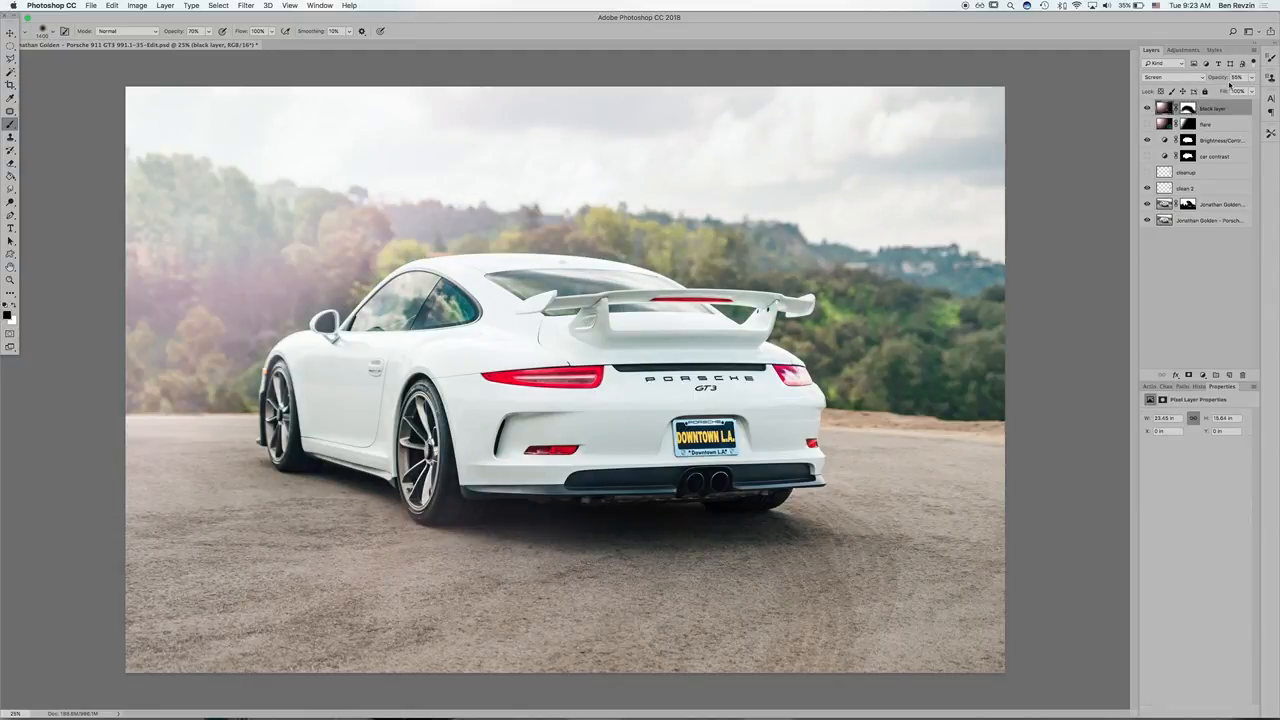
left_click_drag(1221, 80, 1196, 77)
left_click(1146, 109)
left_click(1146, 109)
left_click(1146, 109)
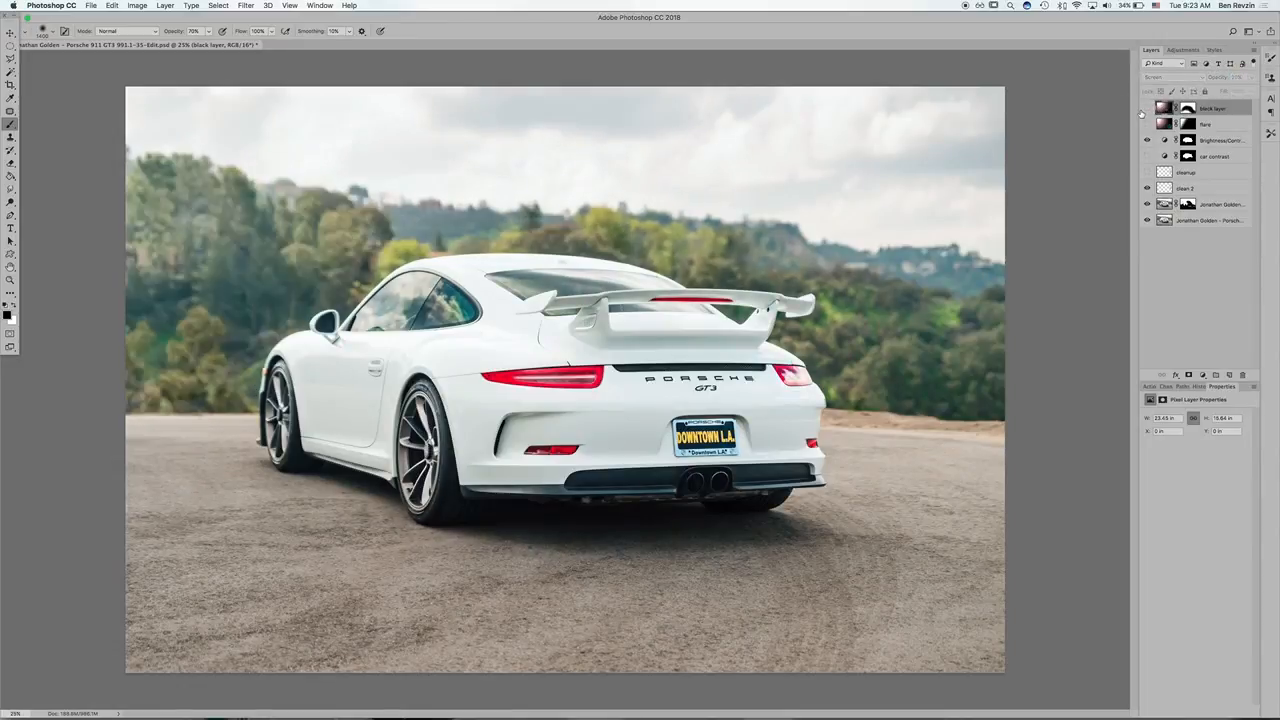
left_click(1146, 109)
left_click(1144, 110)
left_click(1144, 110)
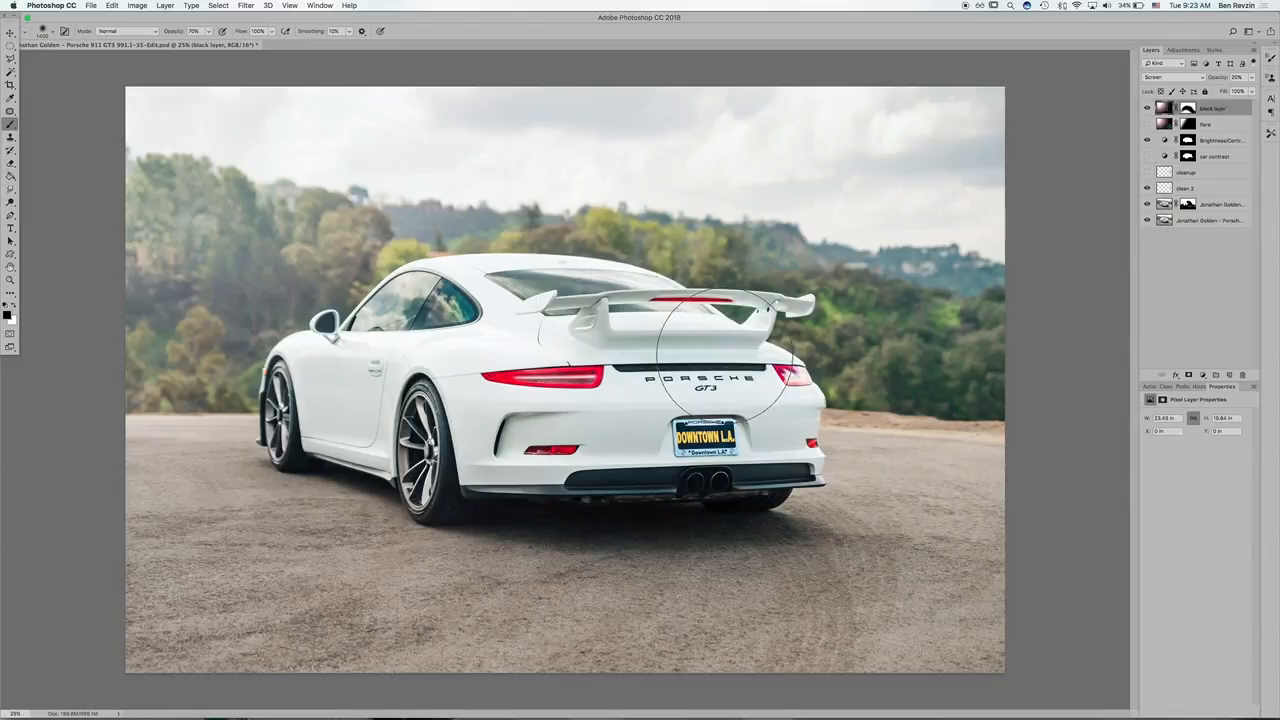
Step: Inspect the edited photo enlarged in full-screen view, and return to the standard workspace
key("f")
key("f")
key("super+equal")
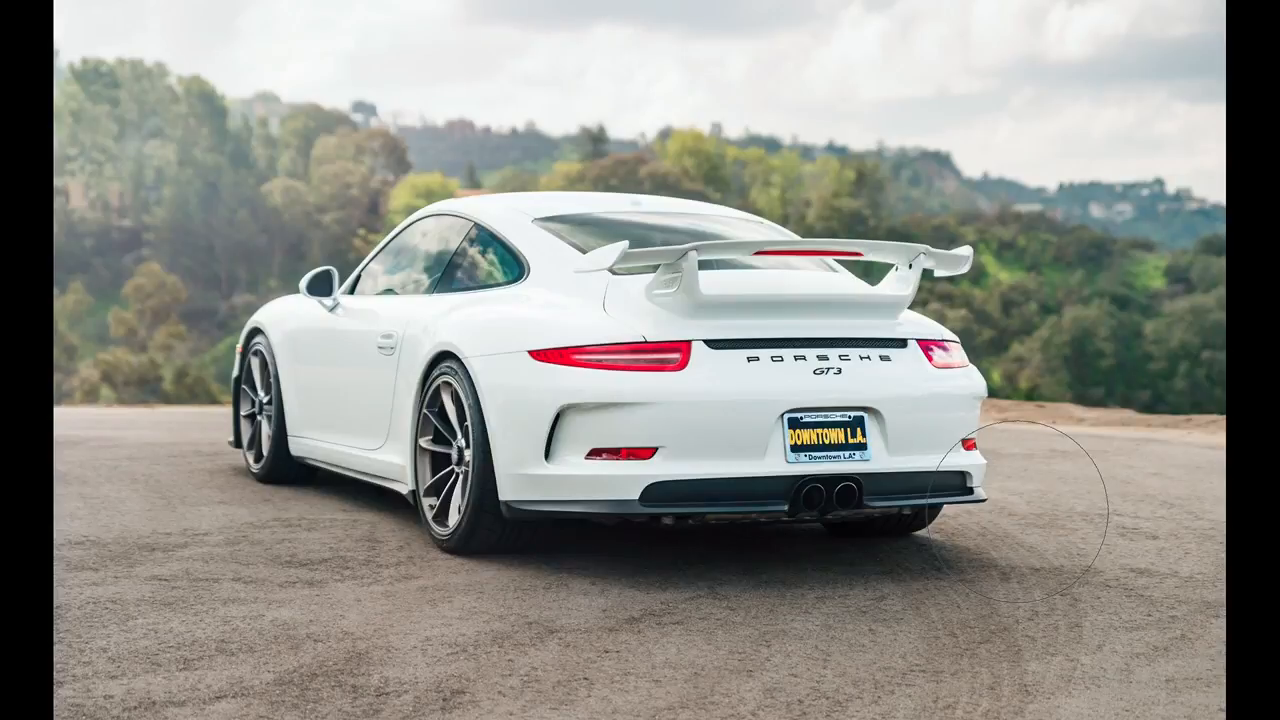
key("f")
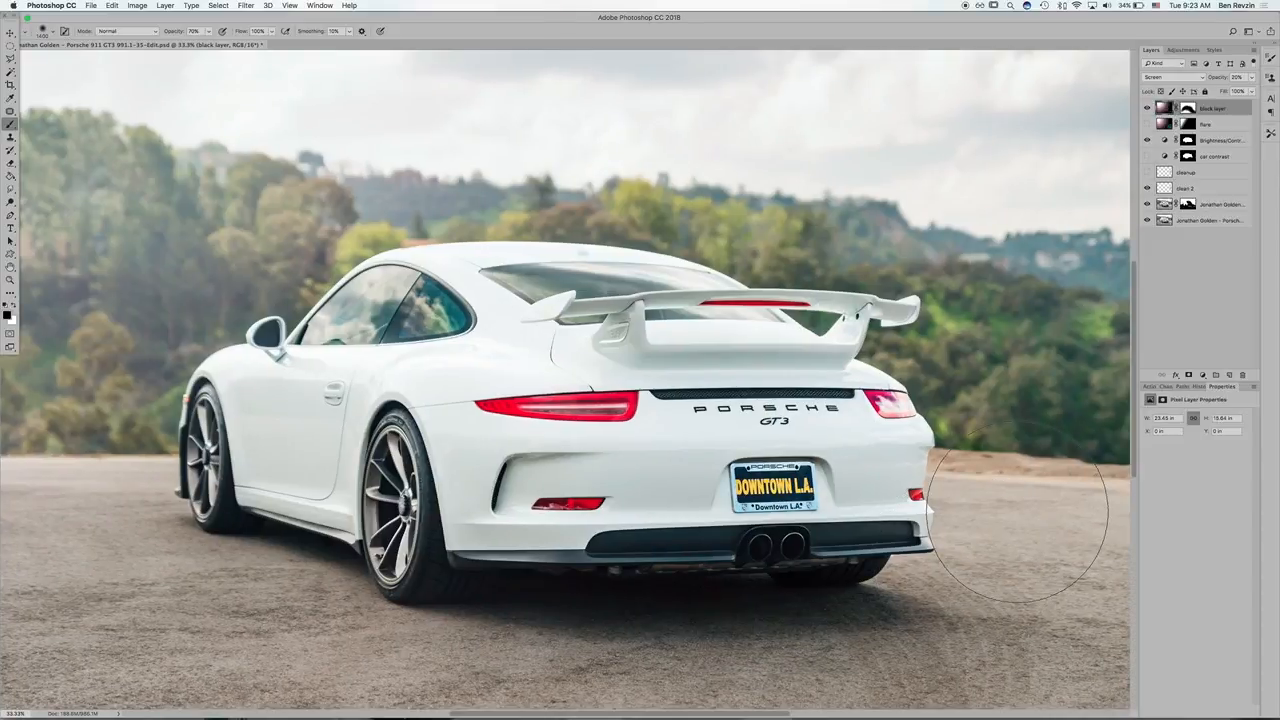
key("super+minus")
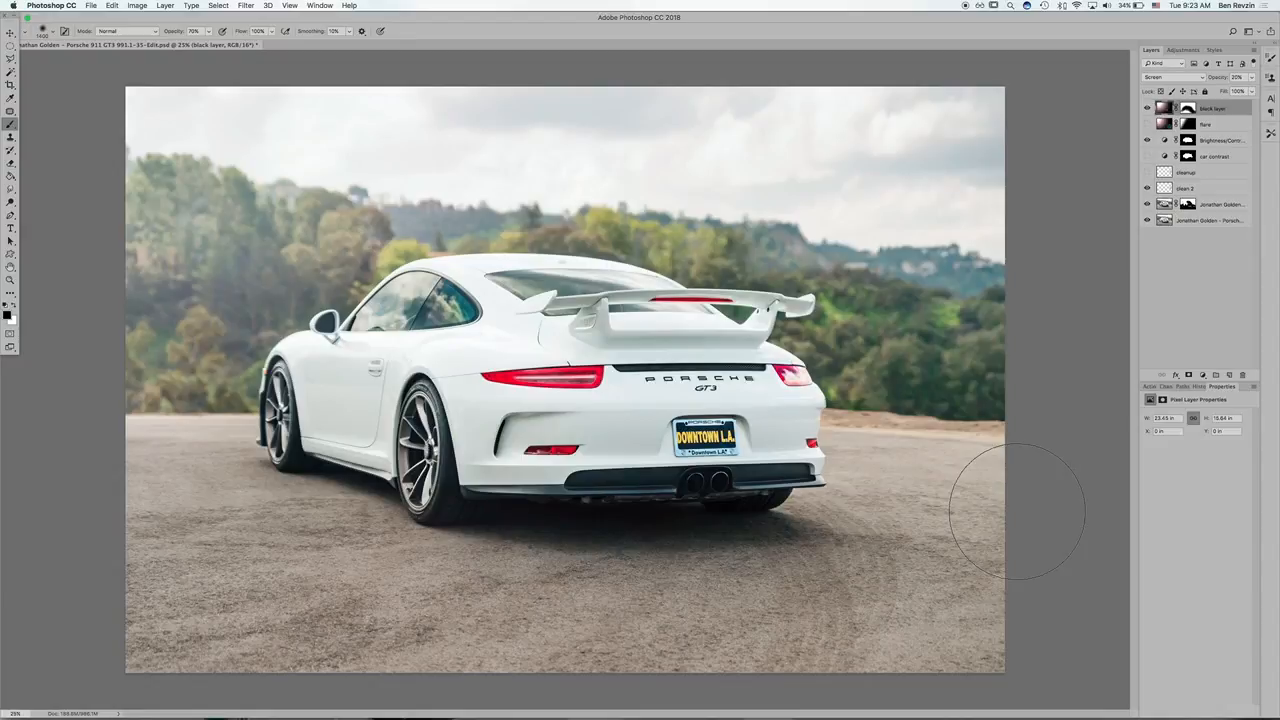
Step: Switch to Lightroom, review the Edit In options for the two selected rear-view photos, and return to Photoshop
key("ctrl+Up")
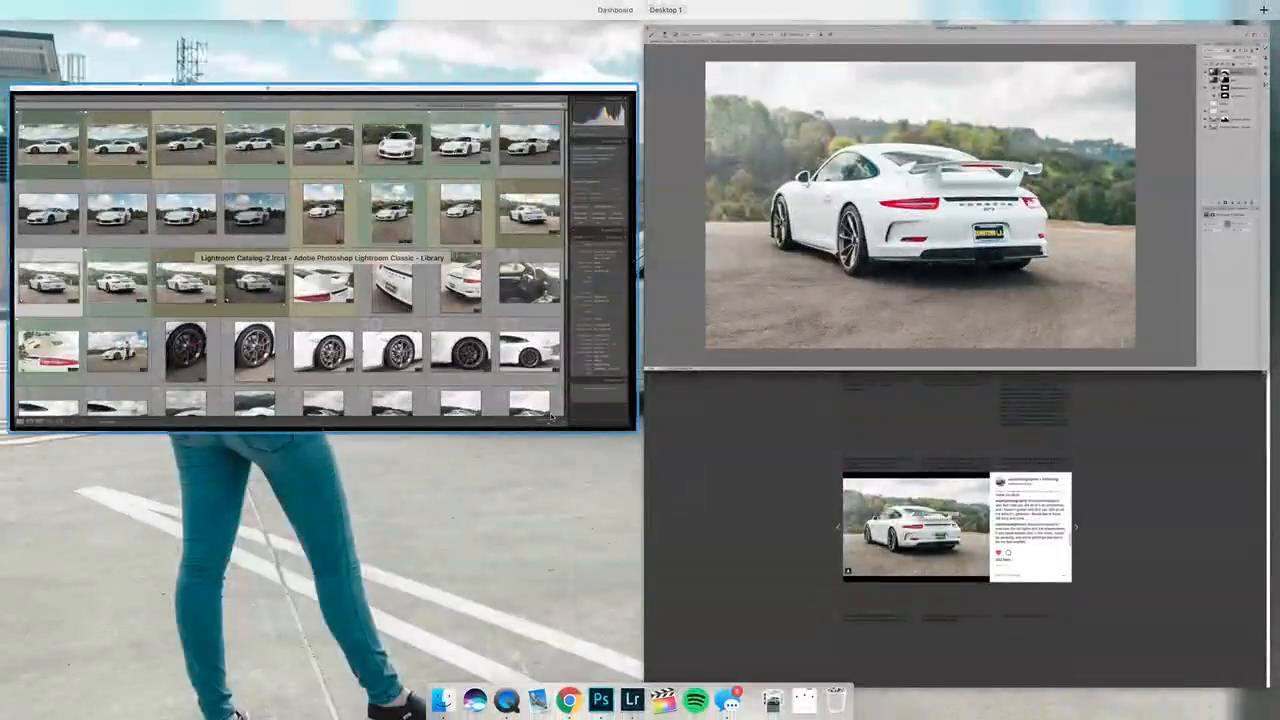
left_click(229, 428)
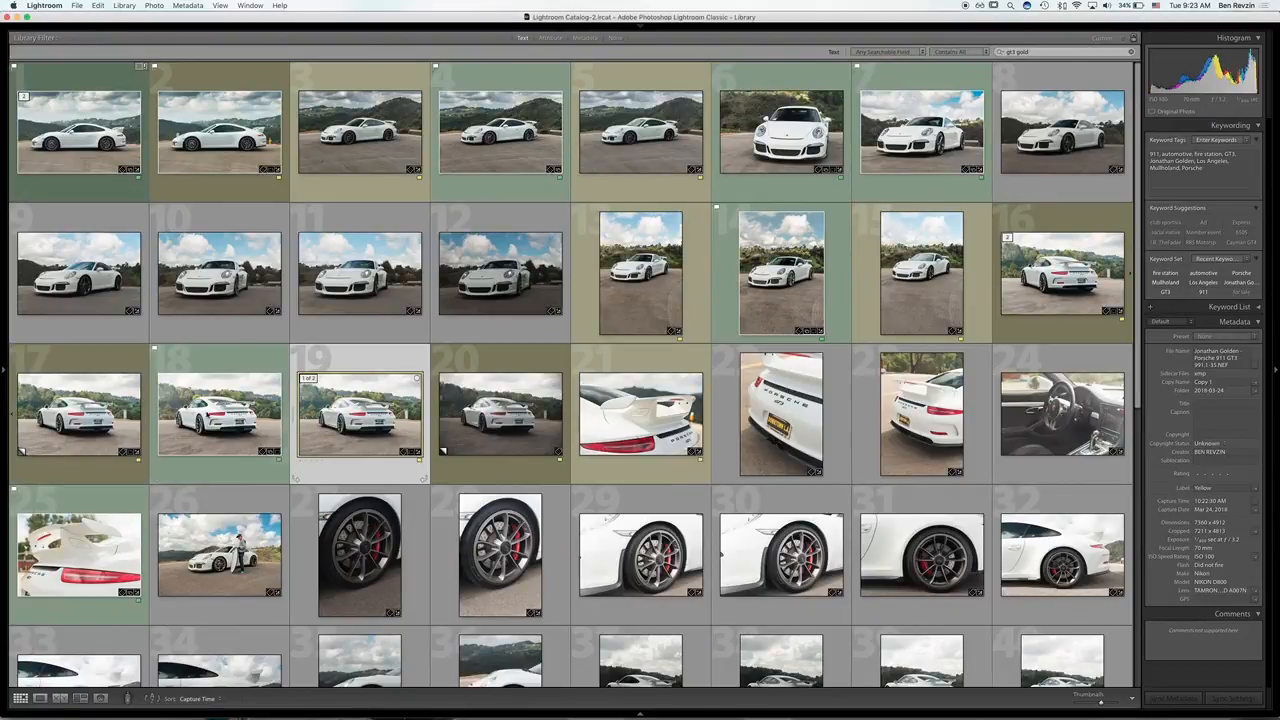
right_click(97, 377)
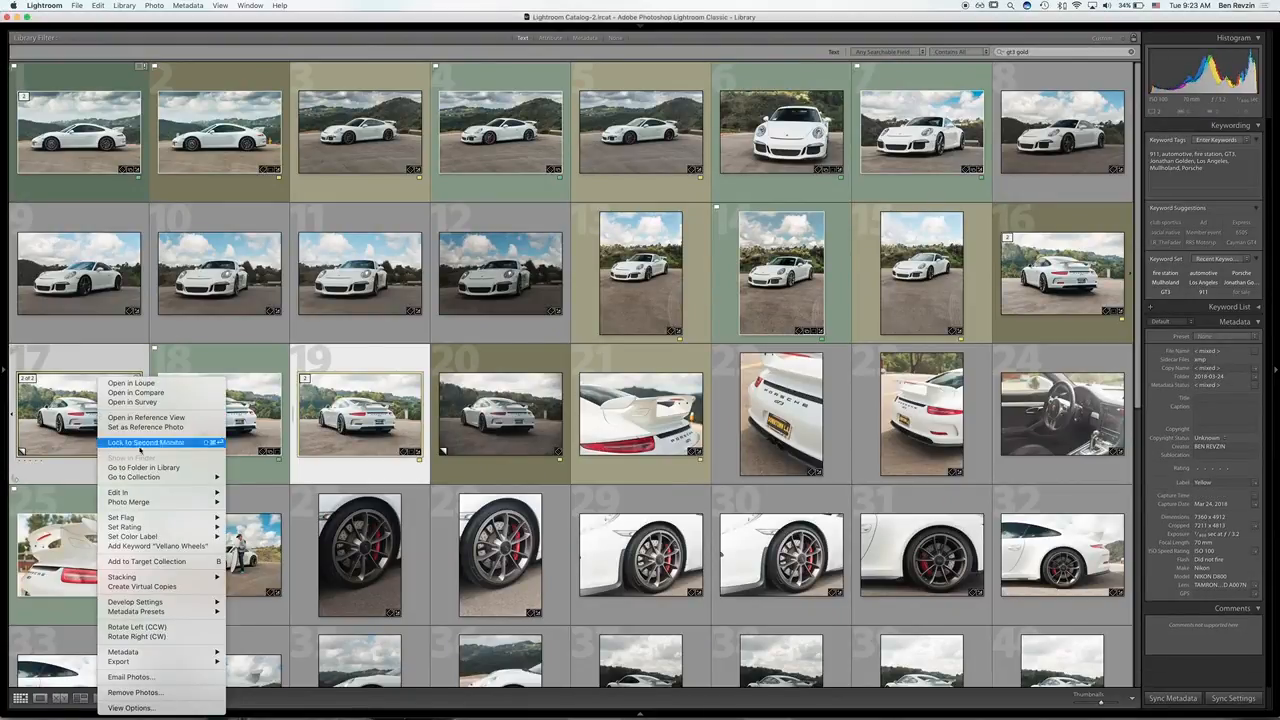
mouse_move(197, 493)
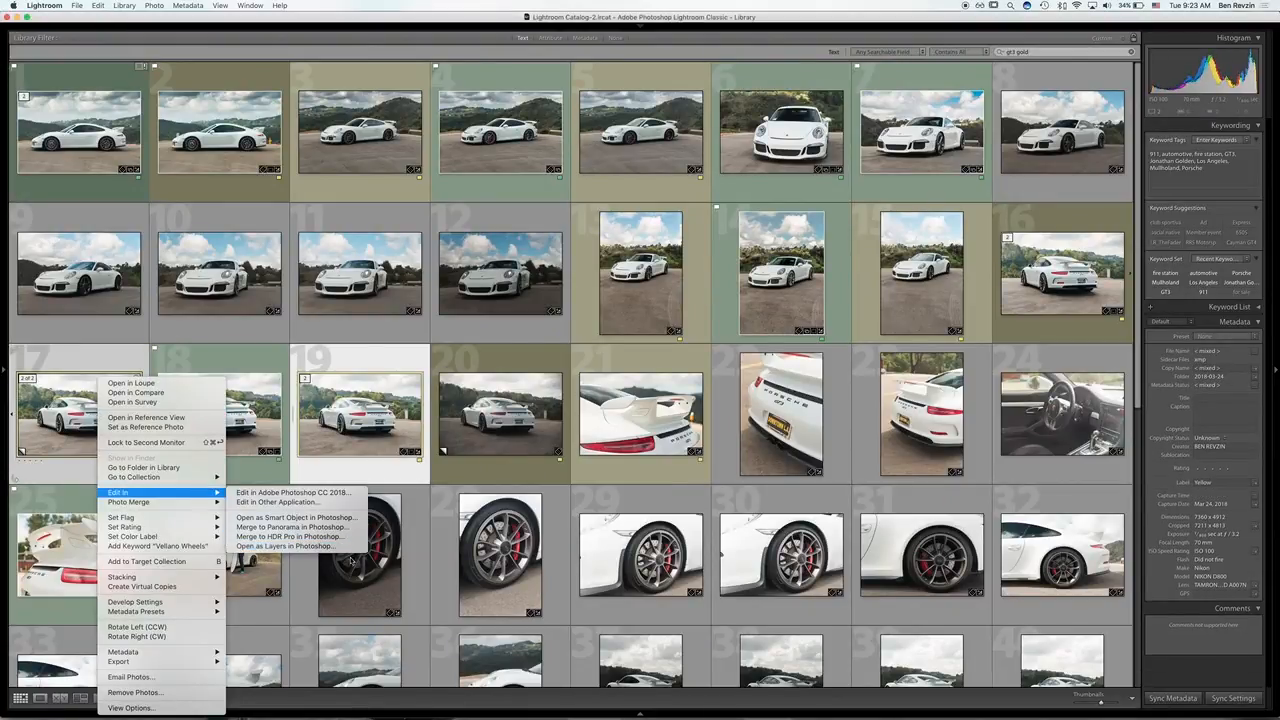
left_click(387, 579)
key("ctrl+Up")
left_click(430, 250)
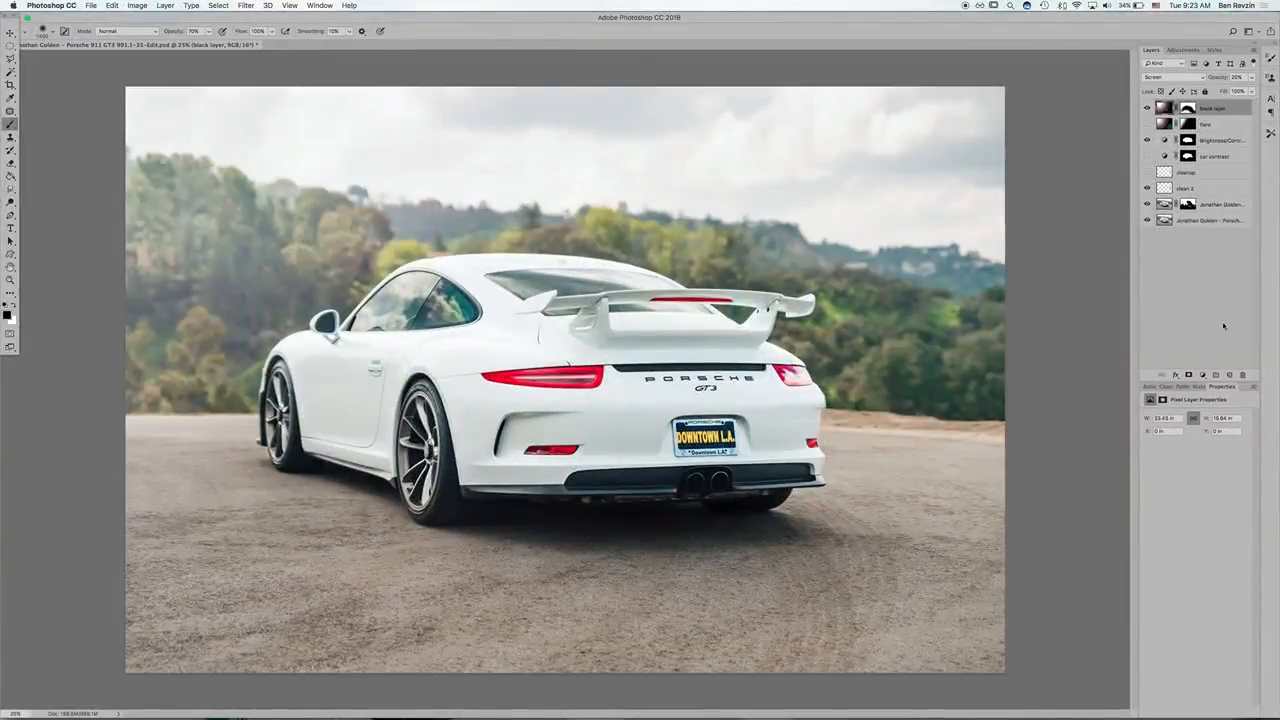
Step: Toggle the masked exposure layer above the base photo to compare the blend of the two exposures
left_click(1173, 224)
left_click(1167, 206)
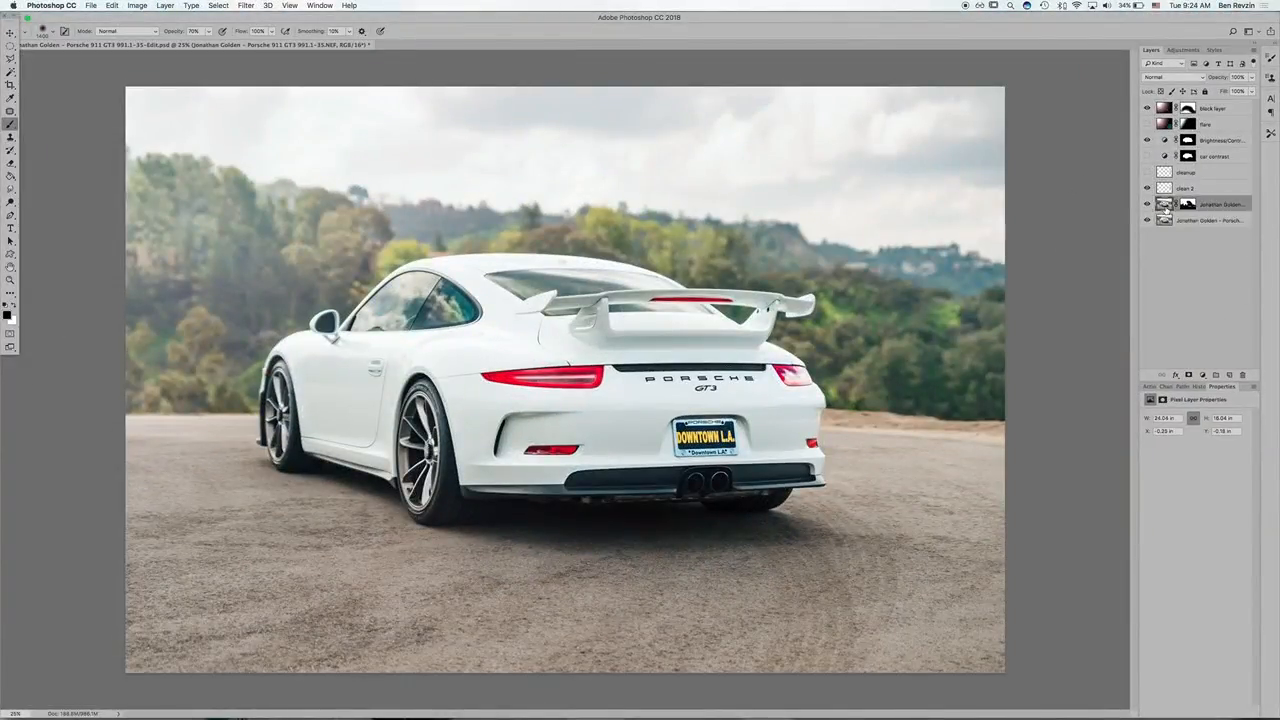
left_click(1149, 205)
left_click(1149, 205)
left_click(1149, 205)
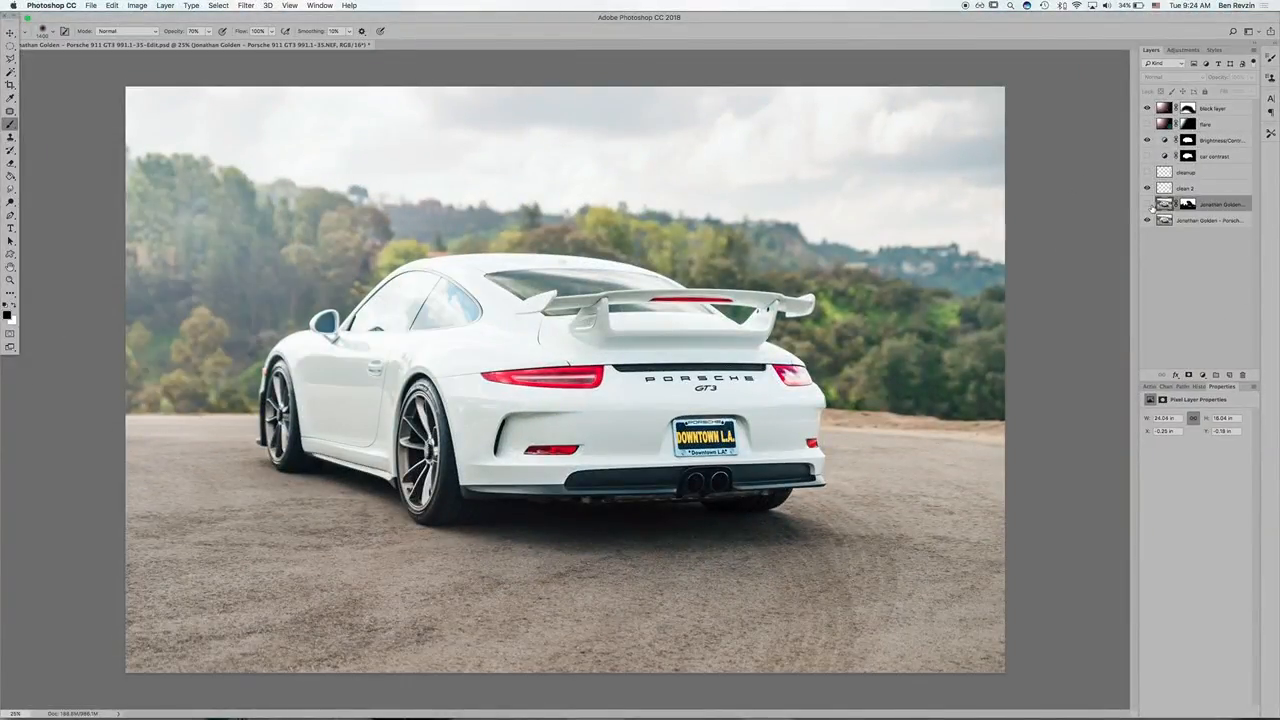
Step: Compare the car's windows with the masked exposure layer hidden and shown, and leave that layer visible
left_click(1149, 205)
left_click(1149, 205)
left_click(1149, 205)
left_click(1149, 205)
left_click(1149, 205)
Step: Toggle the clean 2 layer's visibility to compare the photo before and after the retouching, leaving the layer visible
left_click(1147, 188)
left_click(1147, 188)
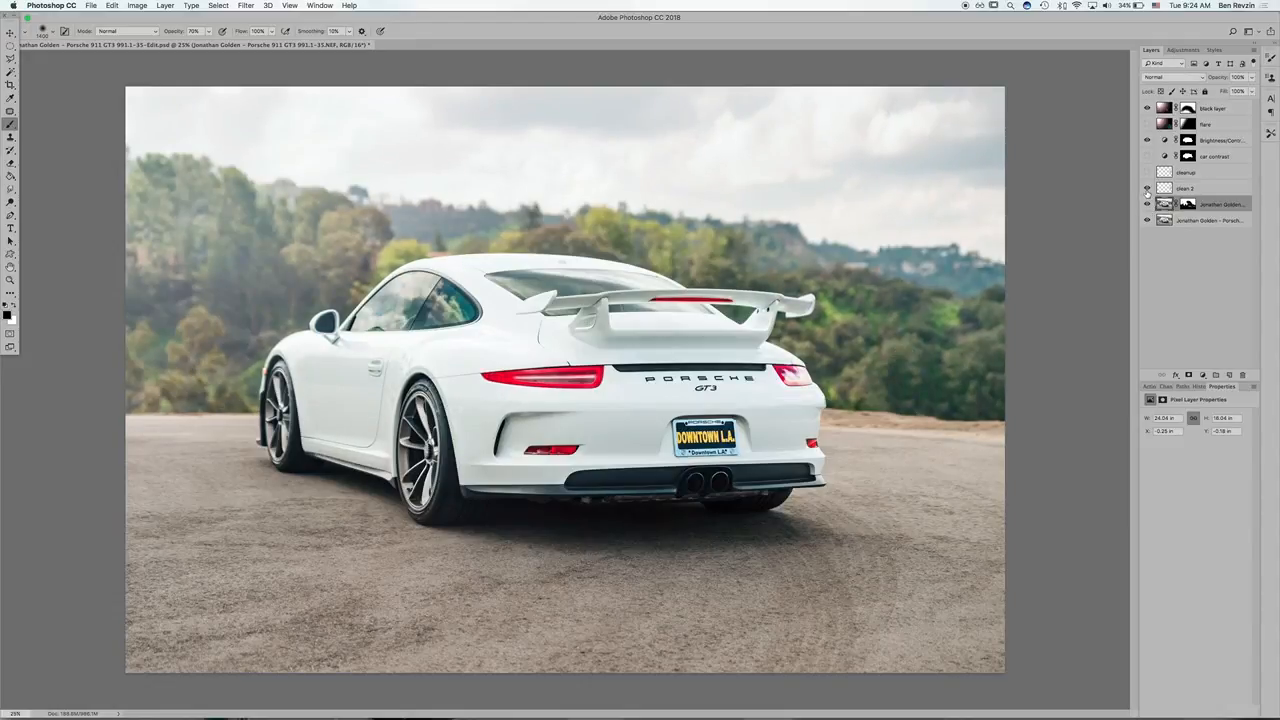
left_click(1147, 188)
left_click(1147, 188)
left_click(1147, 188)
left_click(1147, 188)
Step: Toggle the masked Brightness/Contrast layer repeatedly to compare the car's contrast with and without the adjustment, leaving it visible
left_click(1148, 147)
left_click(1148, 147)
left_click(1148, 147)
left_click(1148, 147)
left_click(1148, 147)
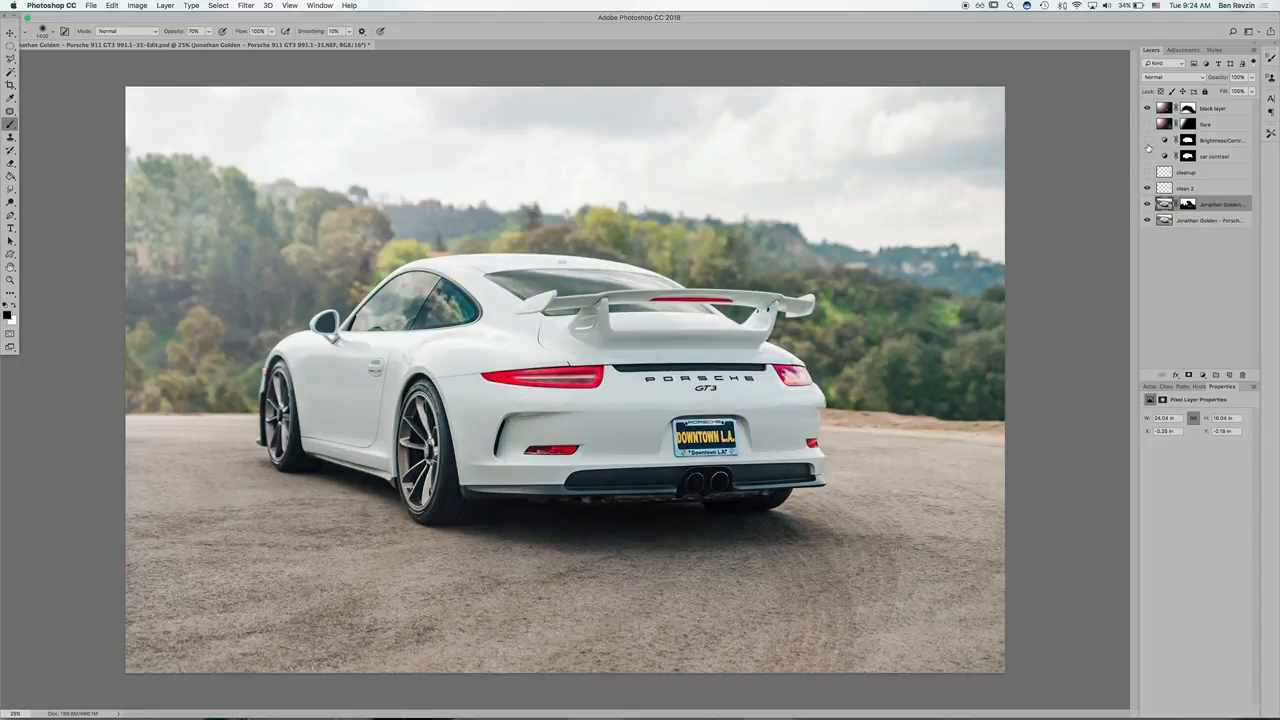
left_click(1148, 147)
left_click(1148, 147)
left_click(1148, 147)
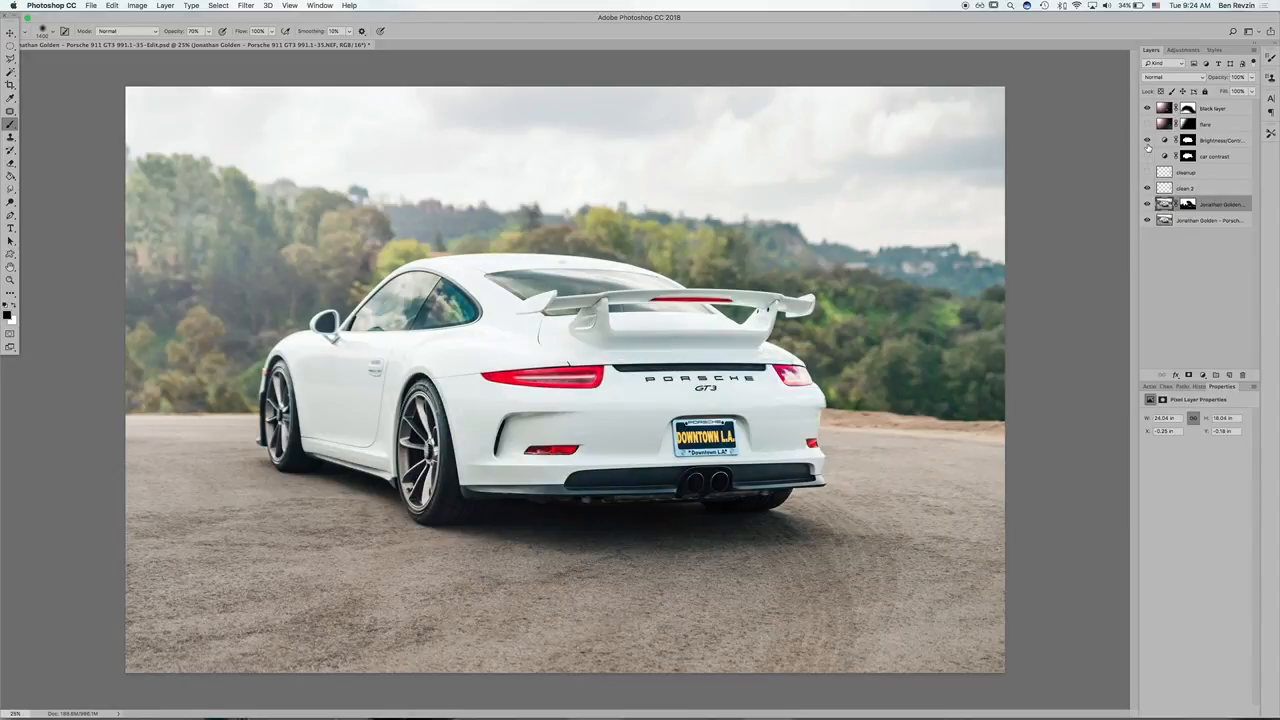
left_click(1148, 147)
left_click(1148, 147)
left_click(1148, 147)
left_click(1148, 147)
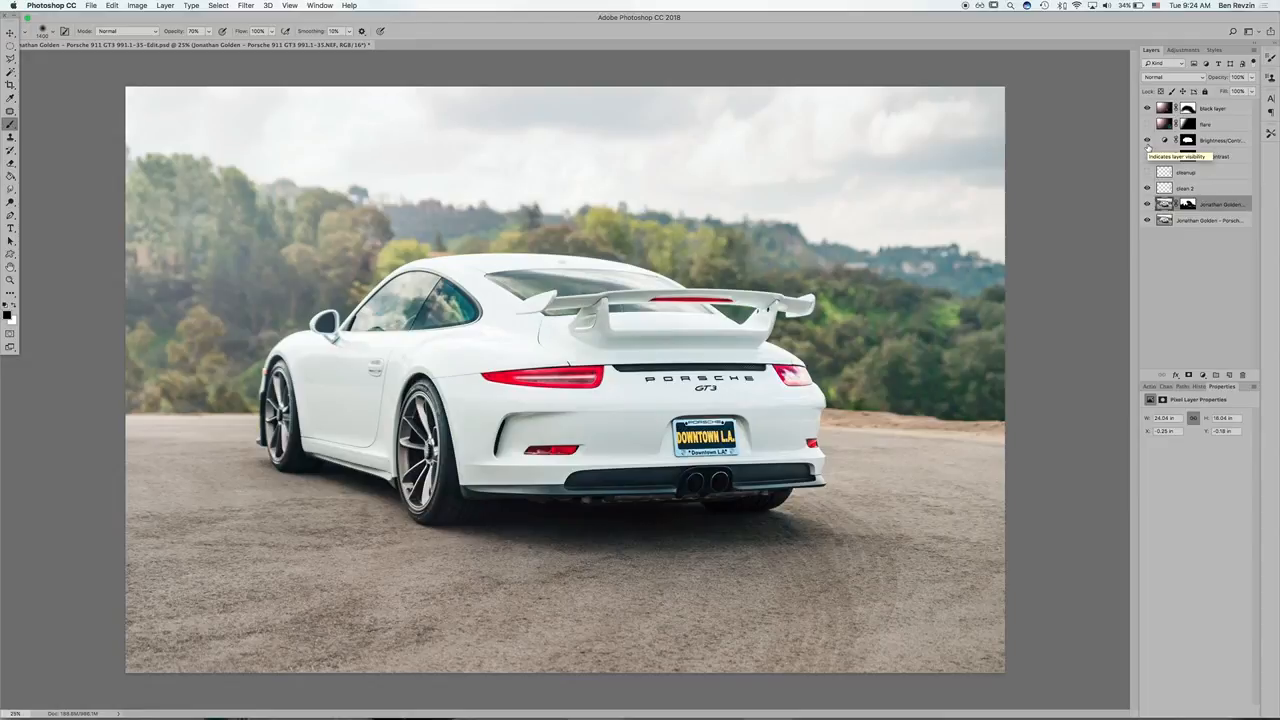
Step: Preview the flare layer's effect, leave it hidden, and inspect the finished photo enlarged in full-screen view
left_click(1147, 124)
left_click(1147, 124)
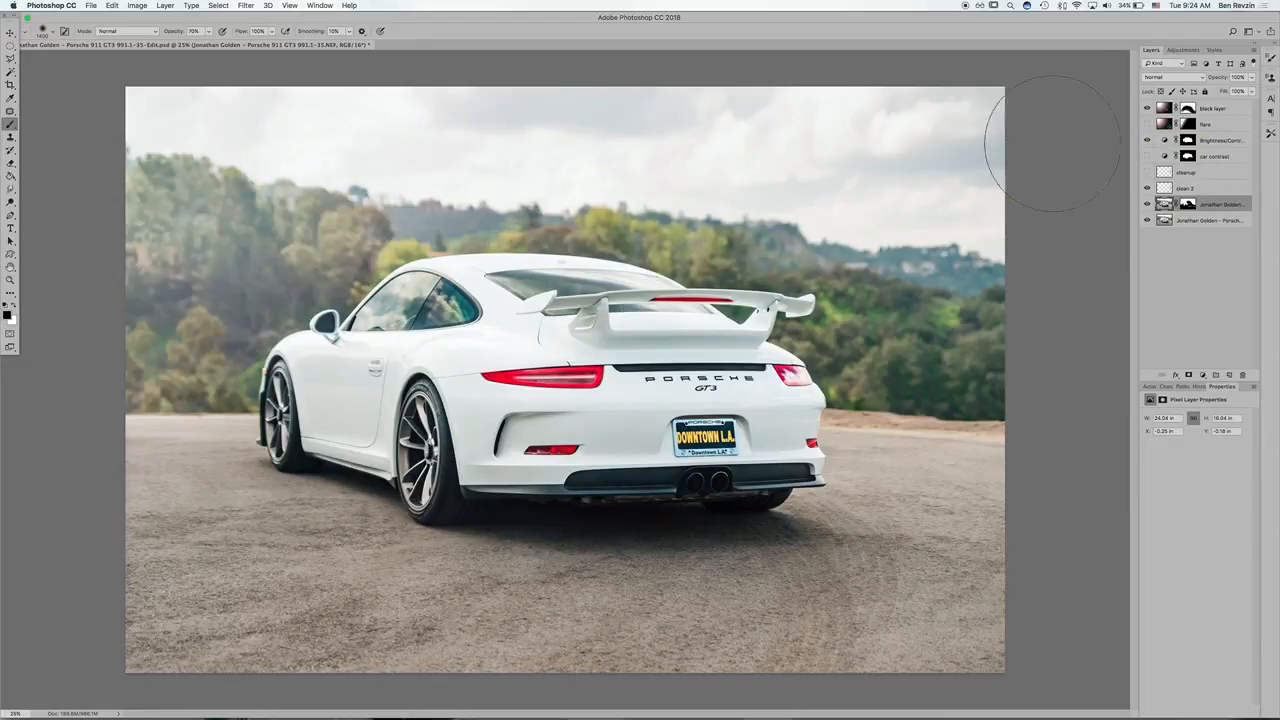
key("f")
key("f")
key("super+plus")
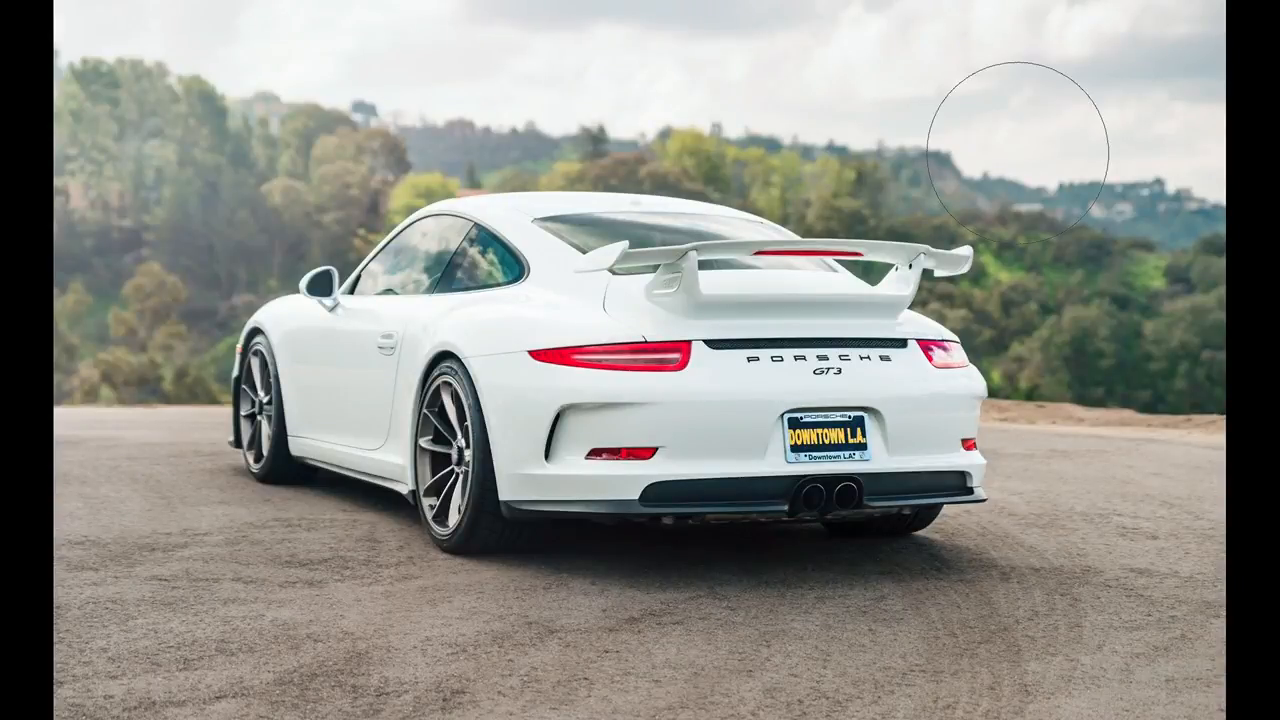
Step: Switch to Chrome, close the open Instagram post of the Porsche, and reload the photographer's profile page
key("ctrl+Up")
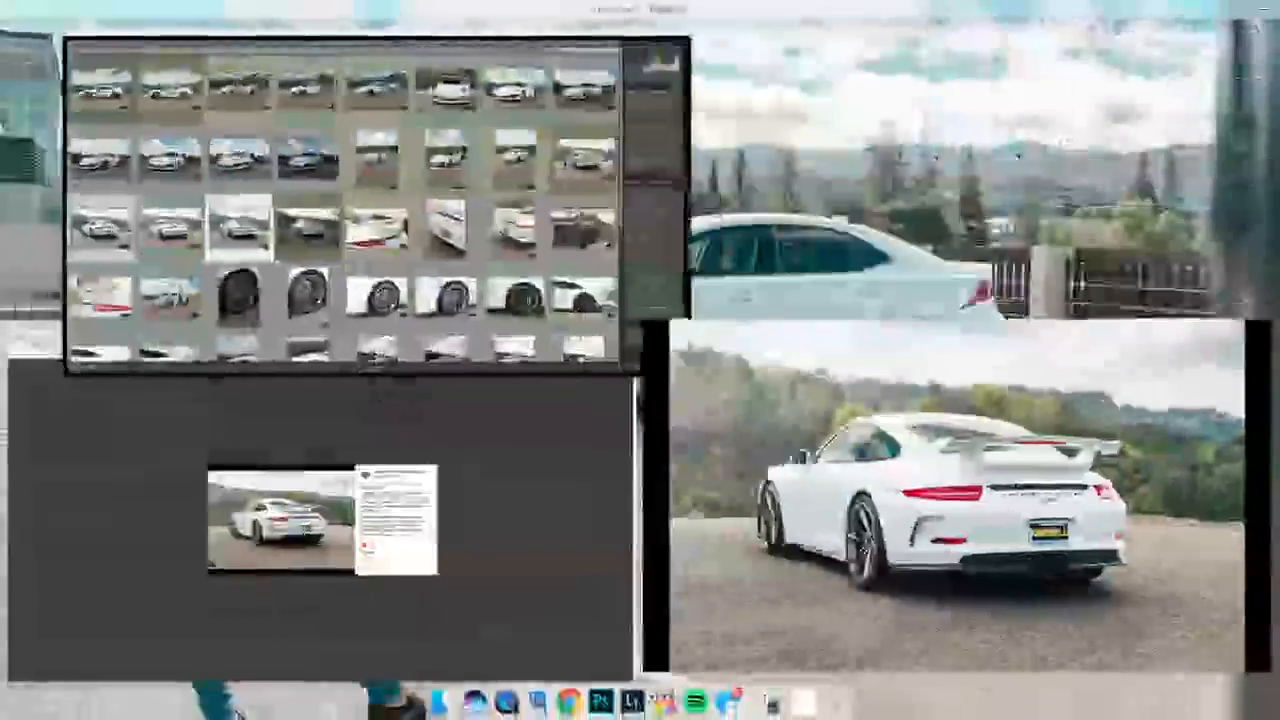
left_click(398, 472)
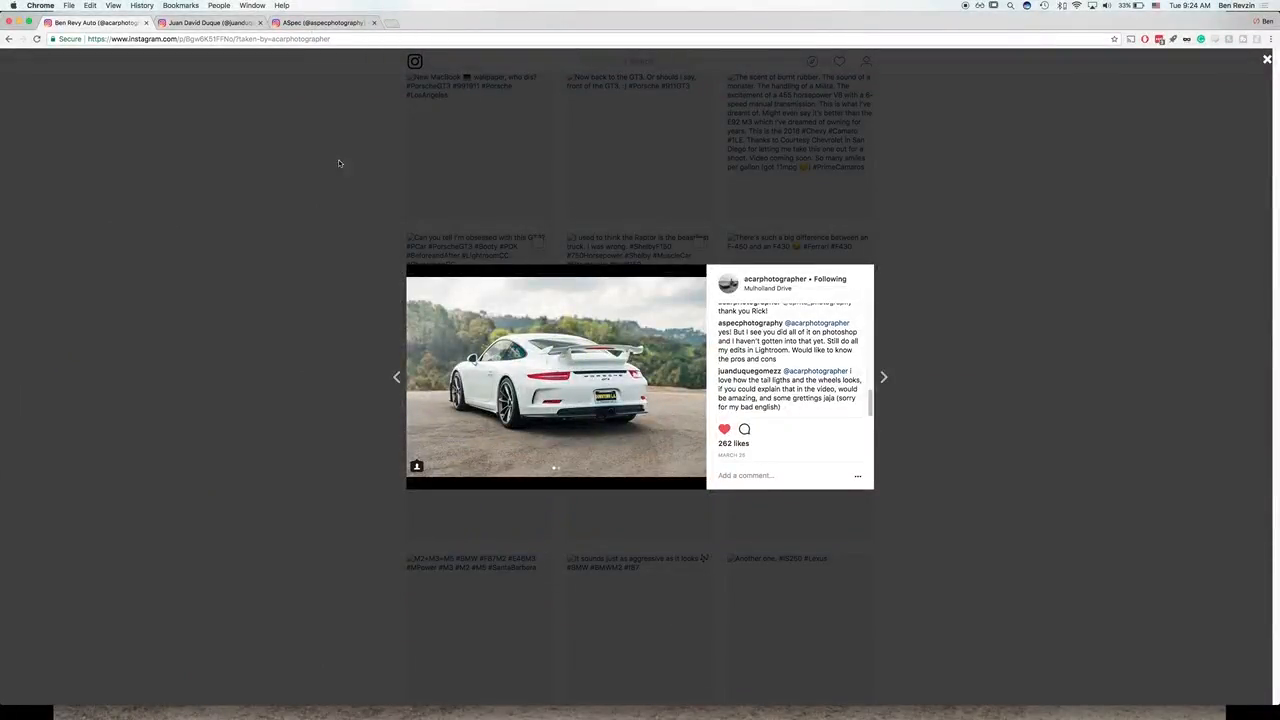
left_click(314, 131)
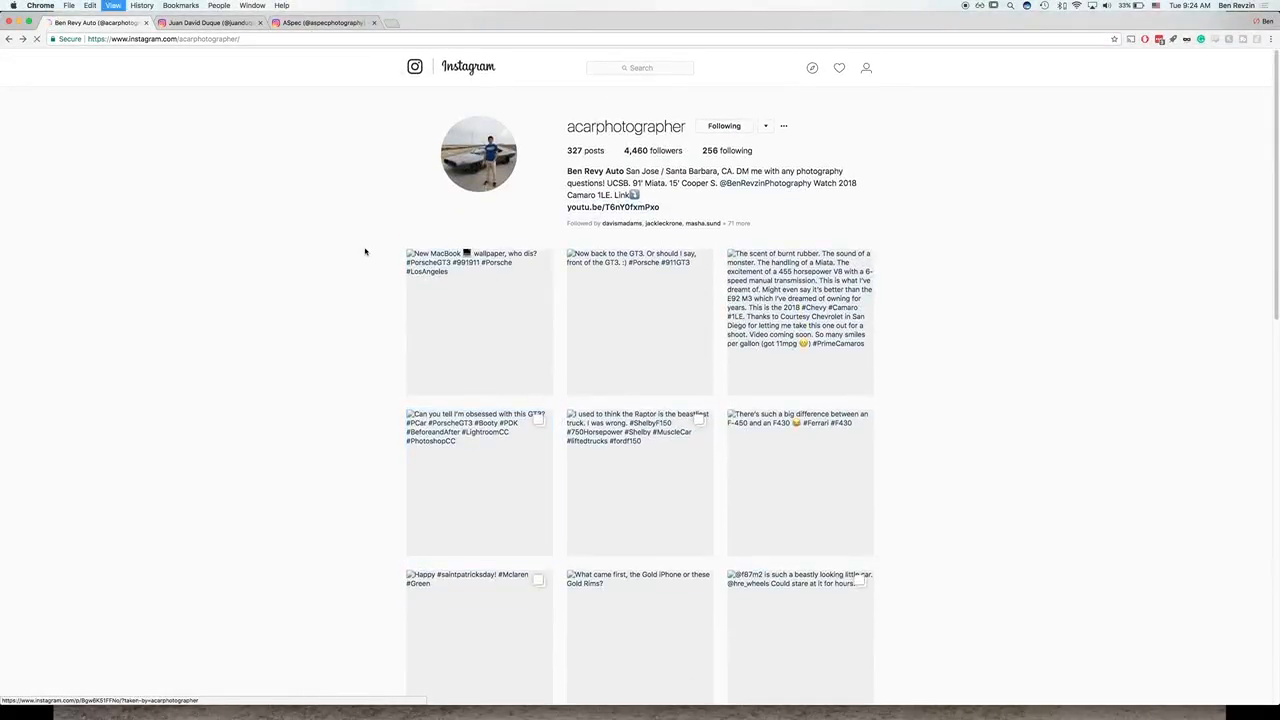
key("super+r")
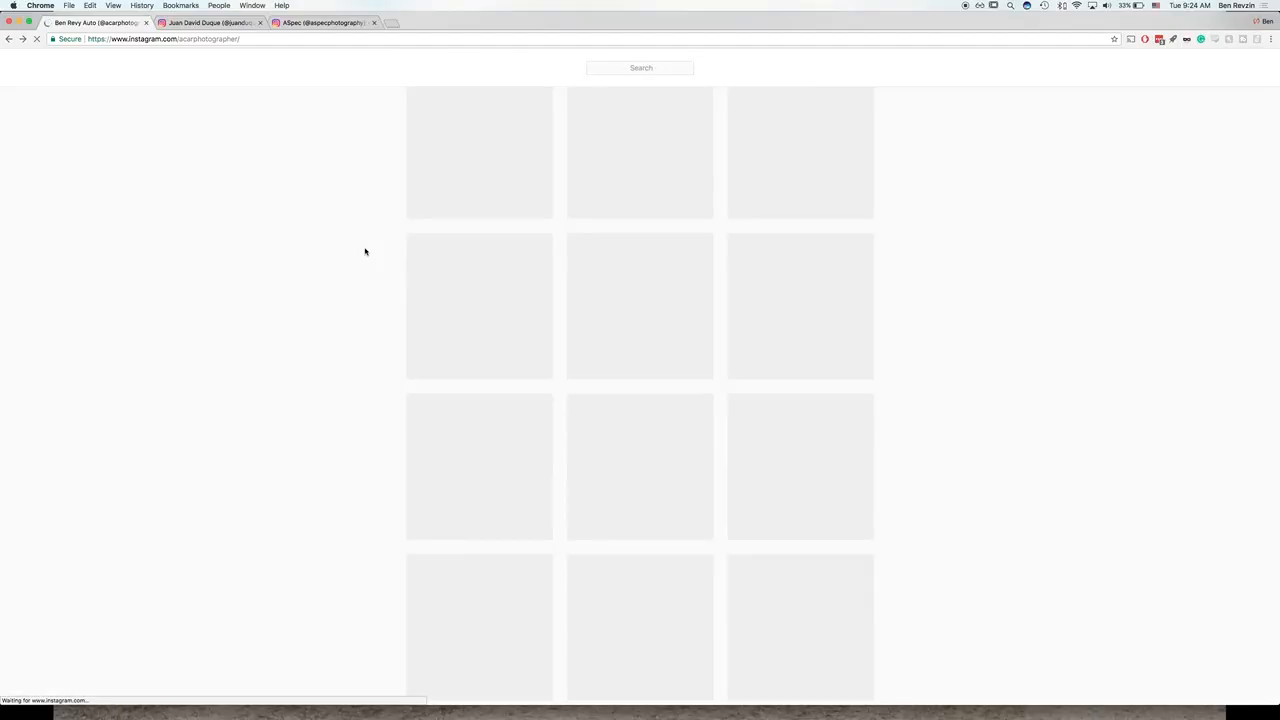